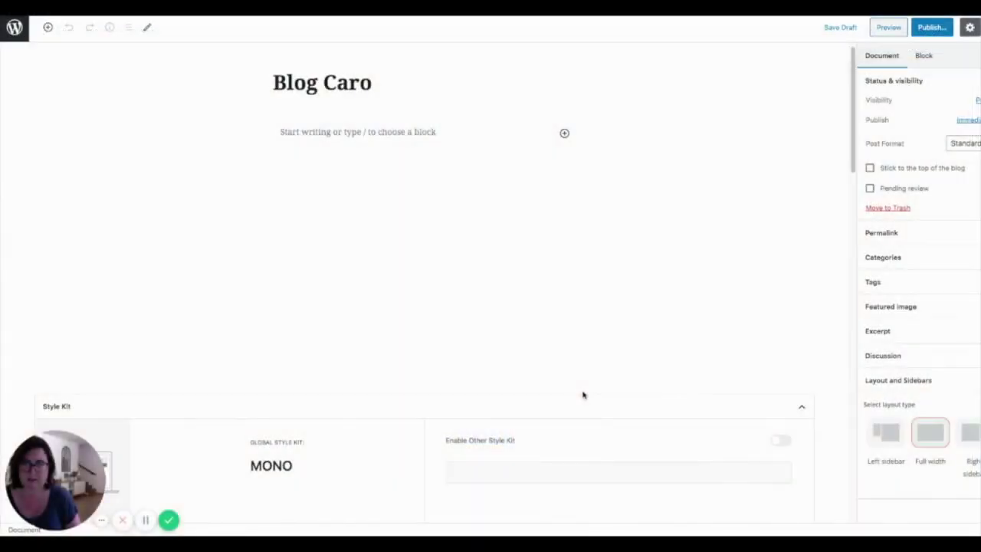
# Switch the custom layout for this post off and back on
pyautogui.scroll(-3, 487, 344)
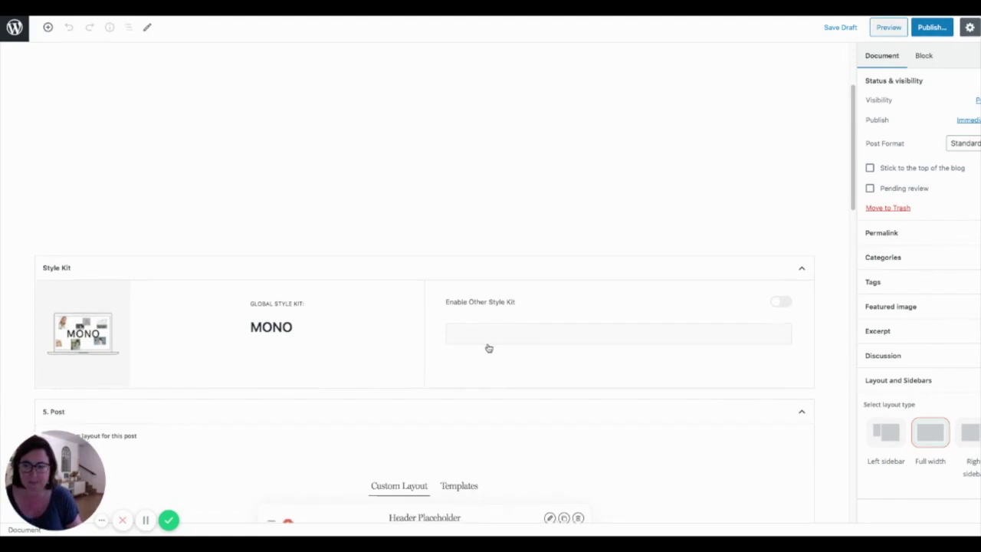
pyautogui.scroll(-2, 488, 348)
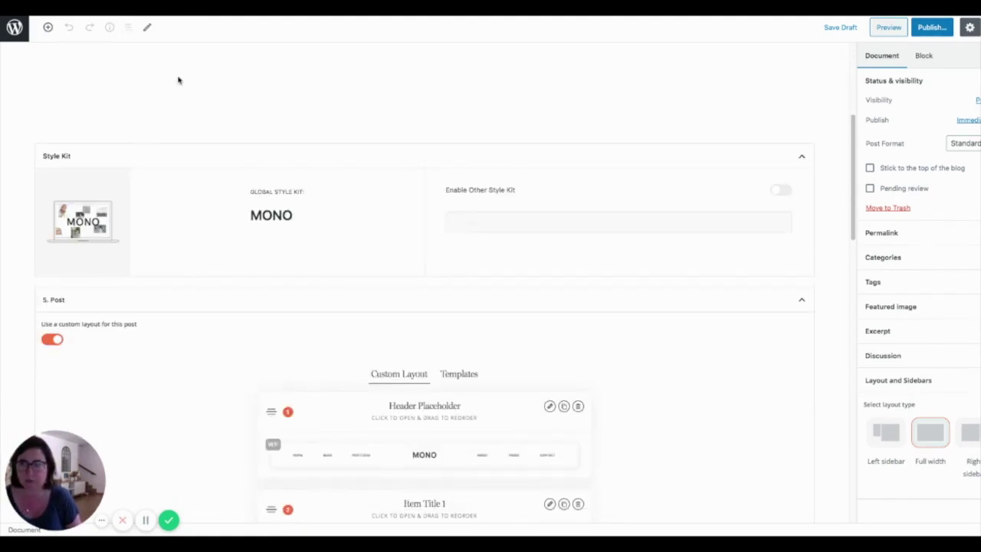
pyautogui.scroll(5, 193, 138)
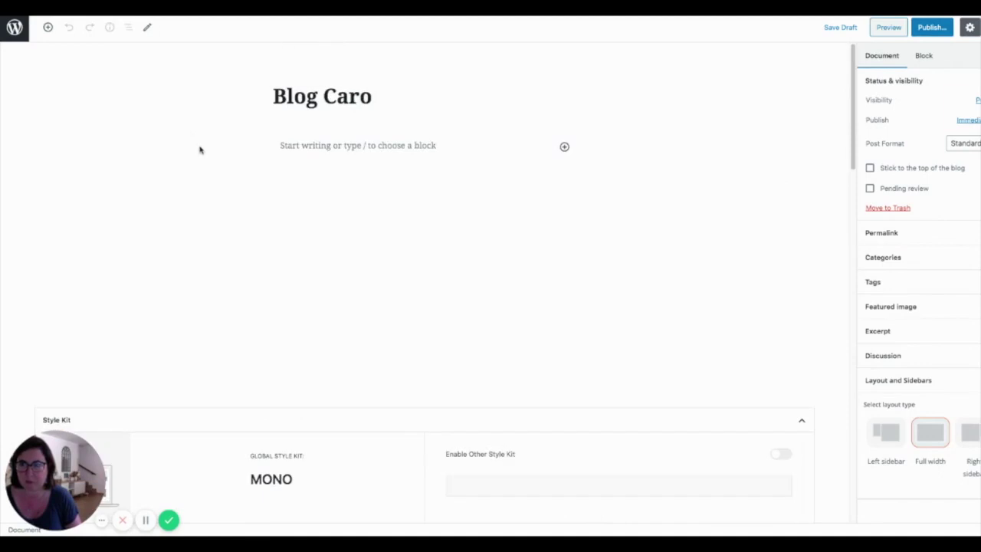
pyautogui.scroll(-6, 200, 149)
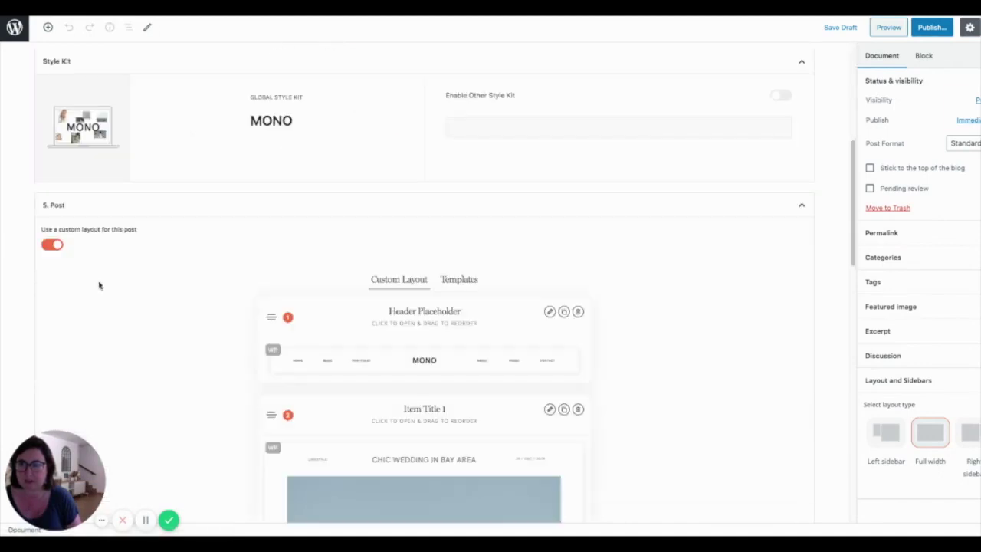
pyautogui.click(48, 246)
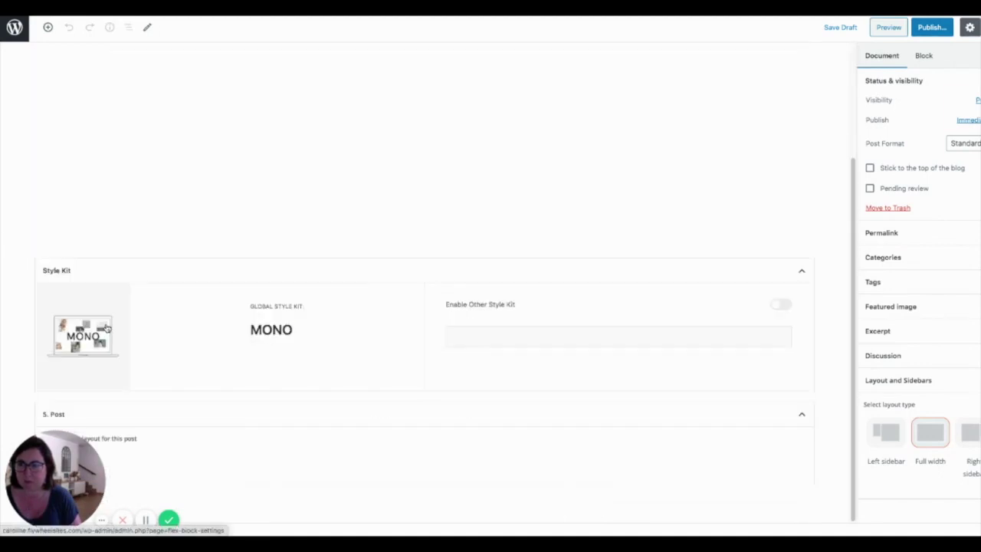
pyautogui.moveTo(77, 472); pyautogui.dragTo(174, 474)
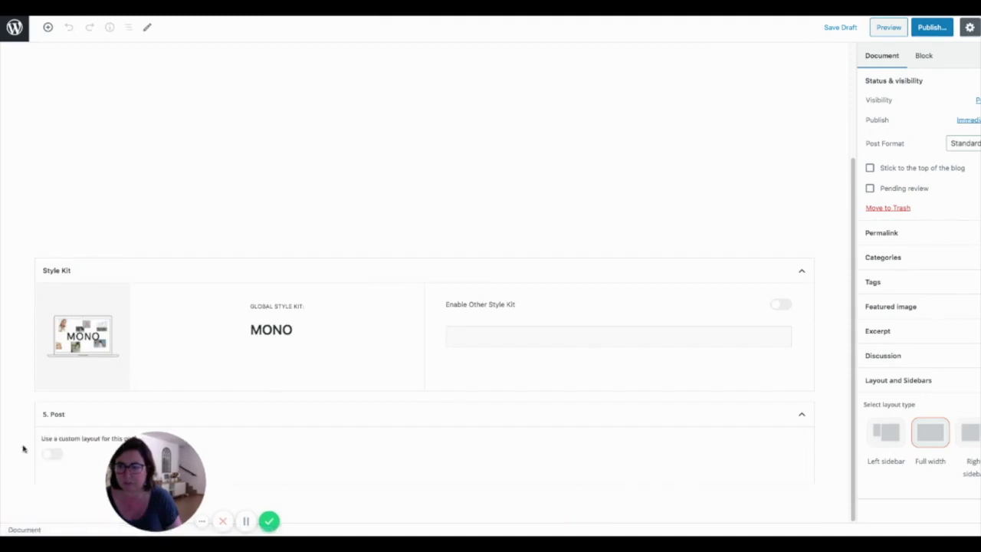
pyautogui.click(54, 456)
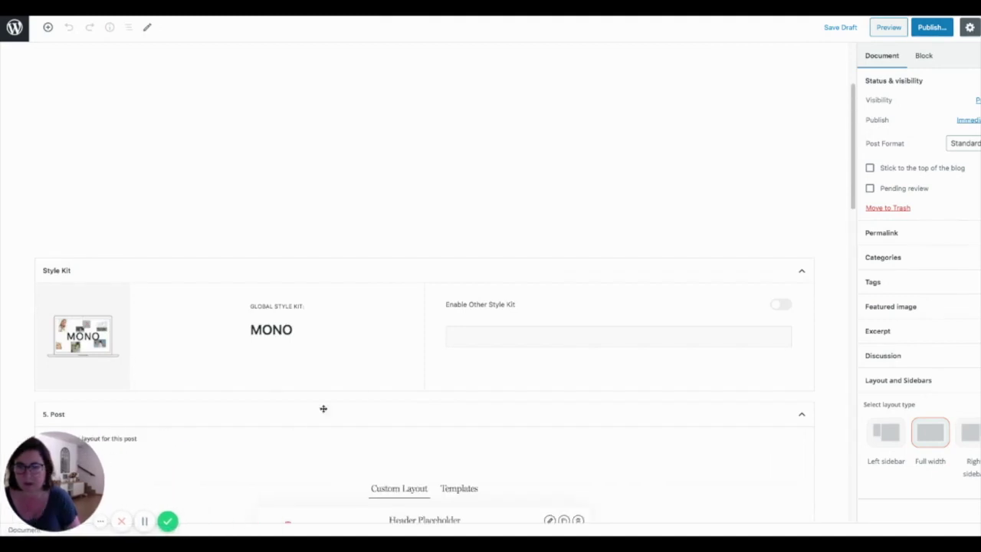
# Review the custom layout's blocks from the header placeholder to the related items, and check the post's category list
pyautogui.scroll(-5, 373, 395)
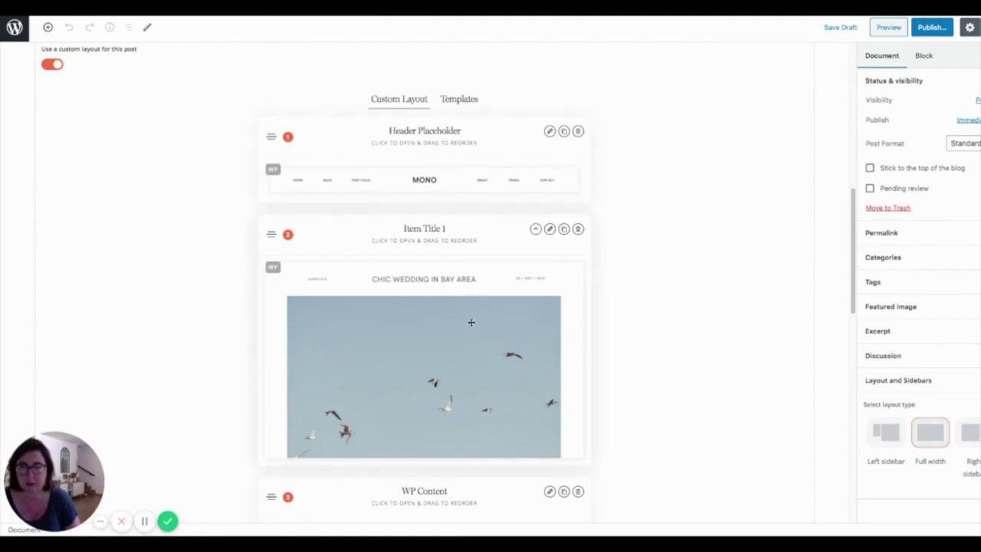
pyautogui.scroll(-10, 472, 322)
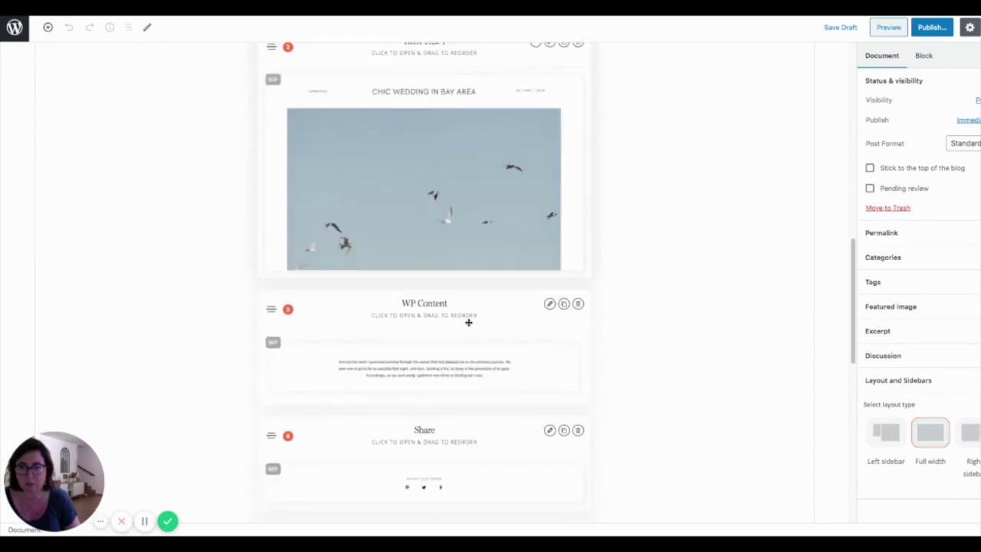
pyautogui.scroll(5, 469, 323)
pyautogui.scroll(5, 468, 322)
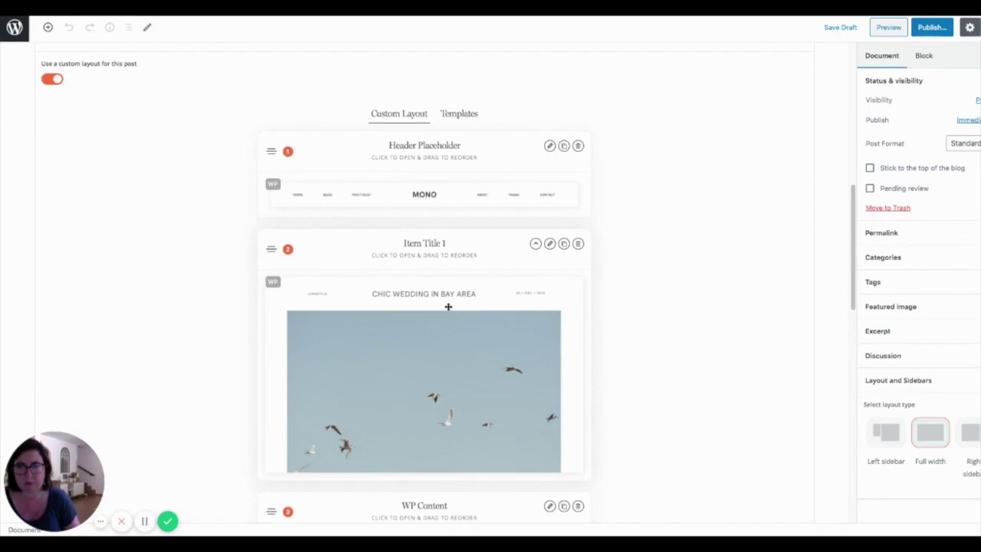
pyautogui.scroll(-1, 449, 306)
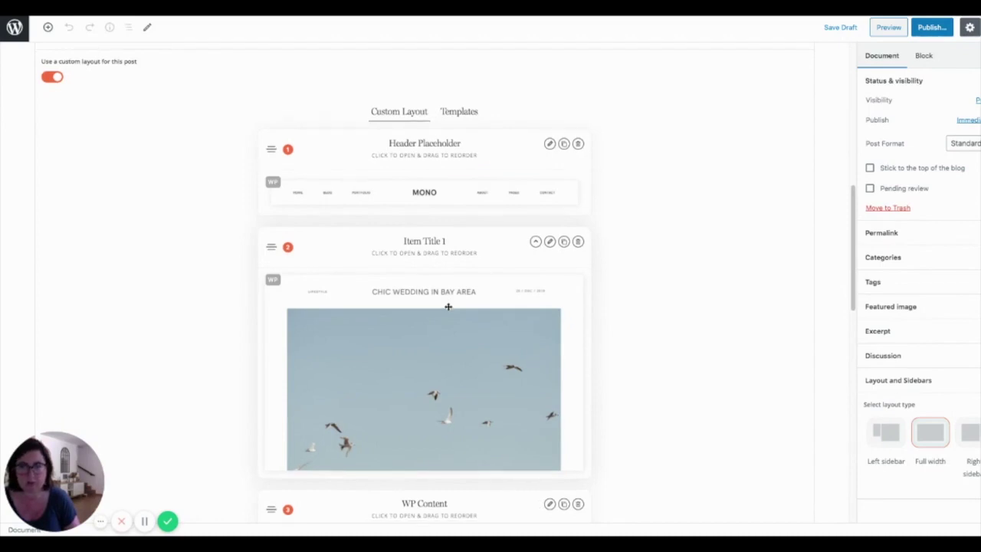
pyautogui.scroll(-4, 447, 301)
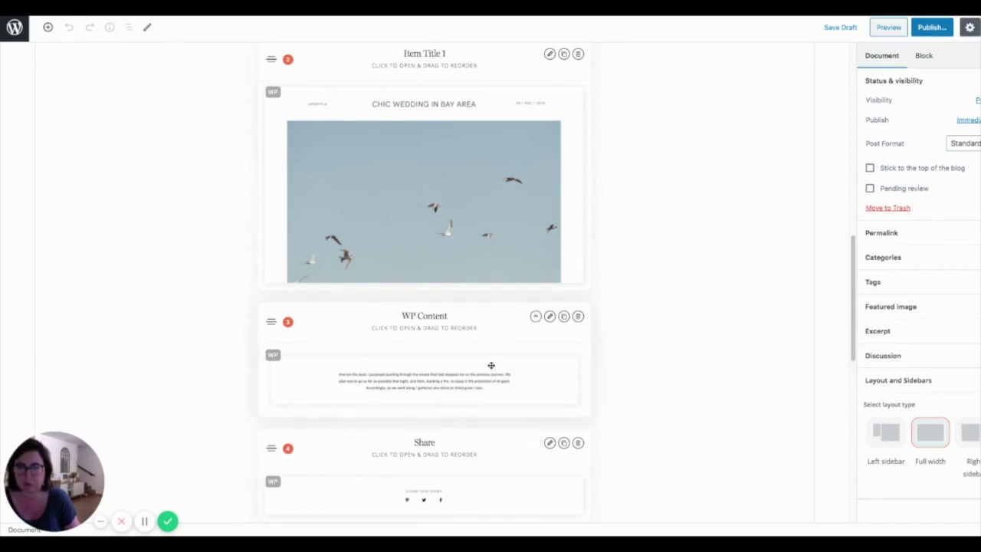
pyautogui.scroll(-4, 491, 365)
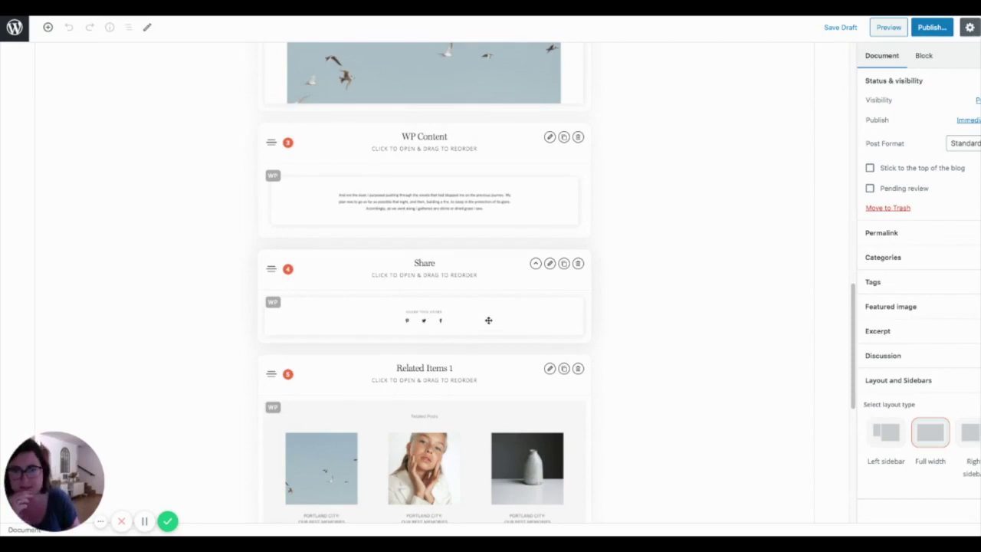
pyautogui.scroll(-2, 488, 321)
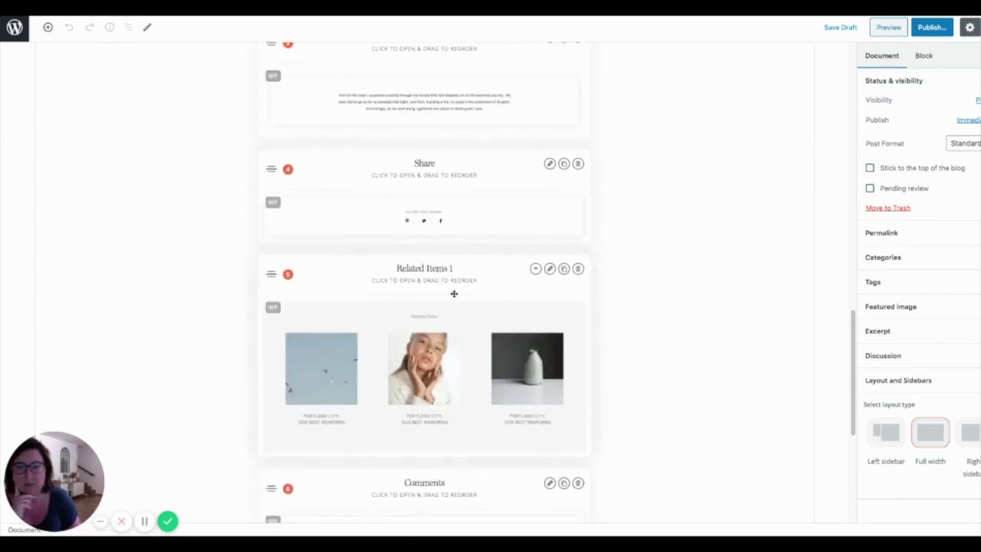
pyautogui.scroll(-1, 414, 299)
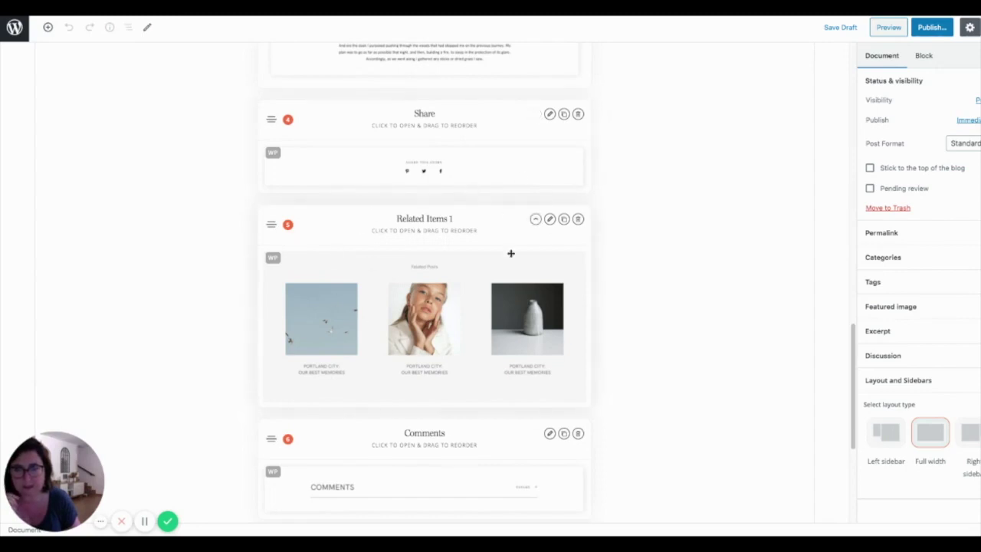
pyautogui.click(884, 257)
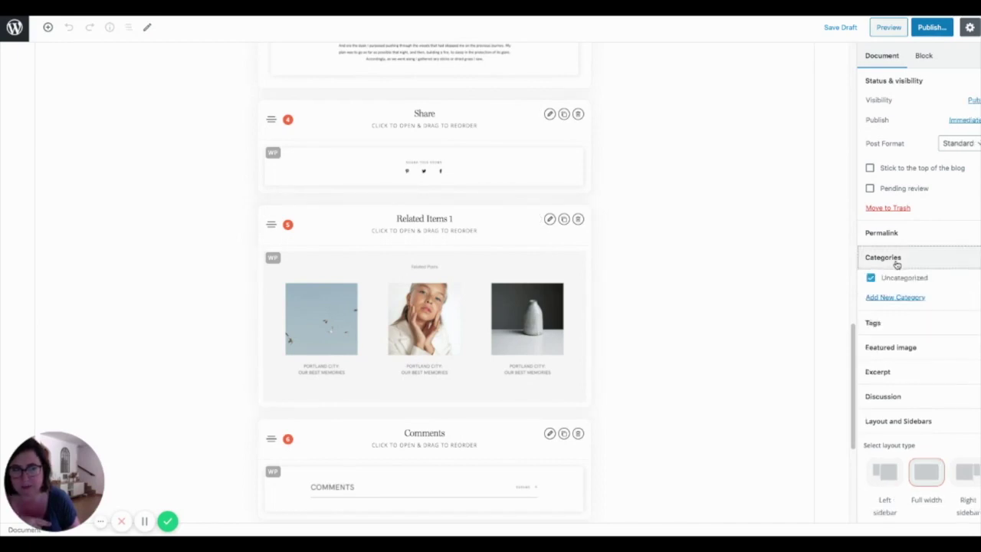
pyautogui.click(897, 264)
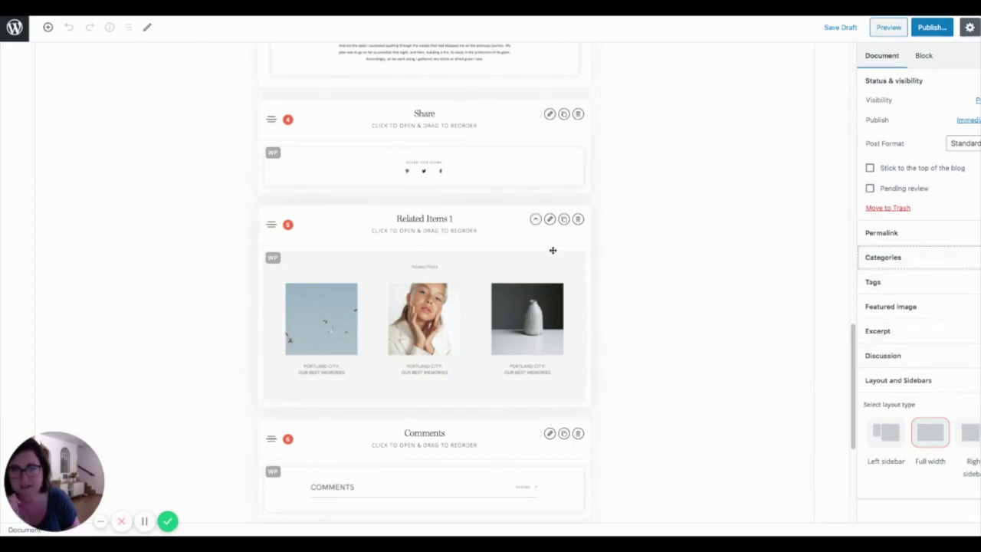
# Examine the content, share, related items, comments and footer placeholder blocks in the lower part of the custom layout
pyautogui.scroll(2, 510, 155)
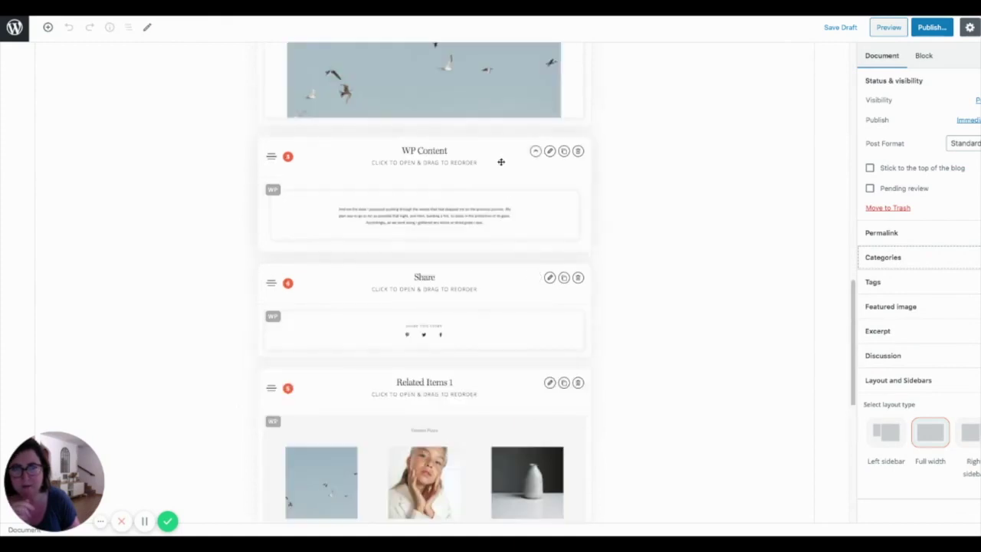
pyautogui.scroll(-2, 468, 295)
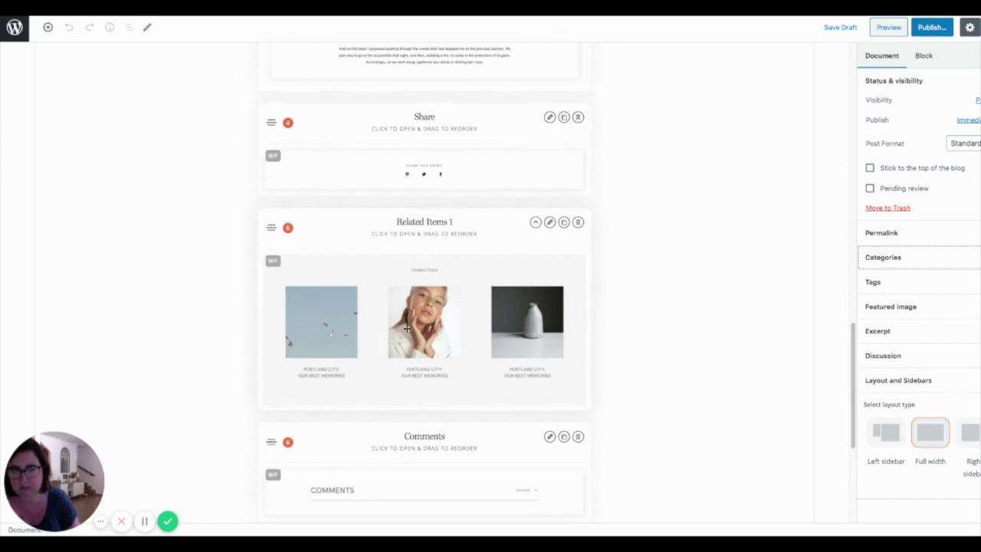
pyautogui.scroll(-3, 379, 335)
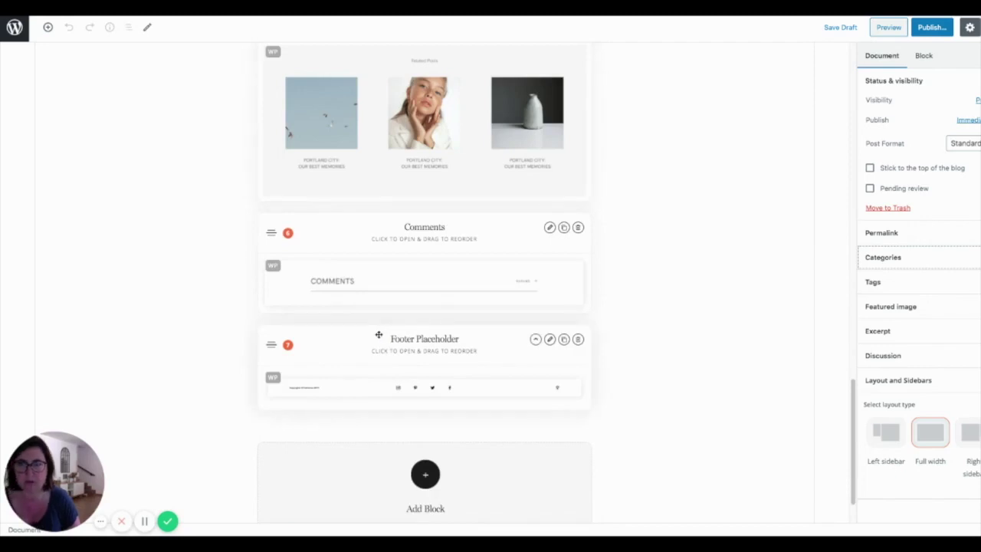
pyautogui.scroll(2, 379, 335)
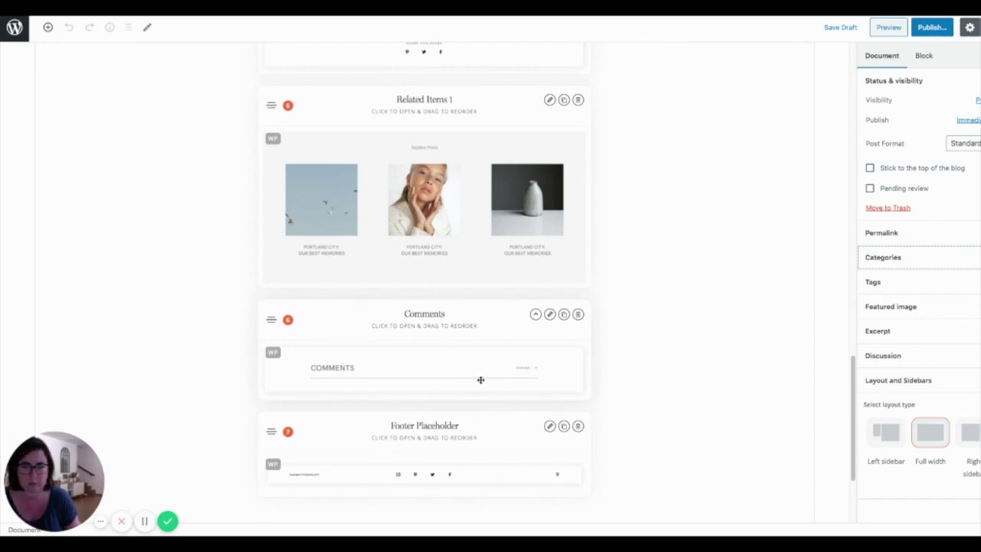
pyautogui.scroll(-1, 477, 385)
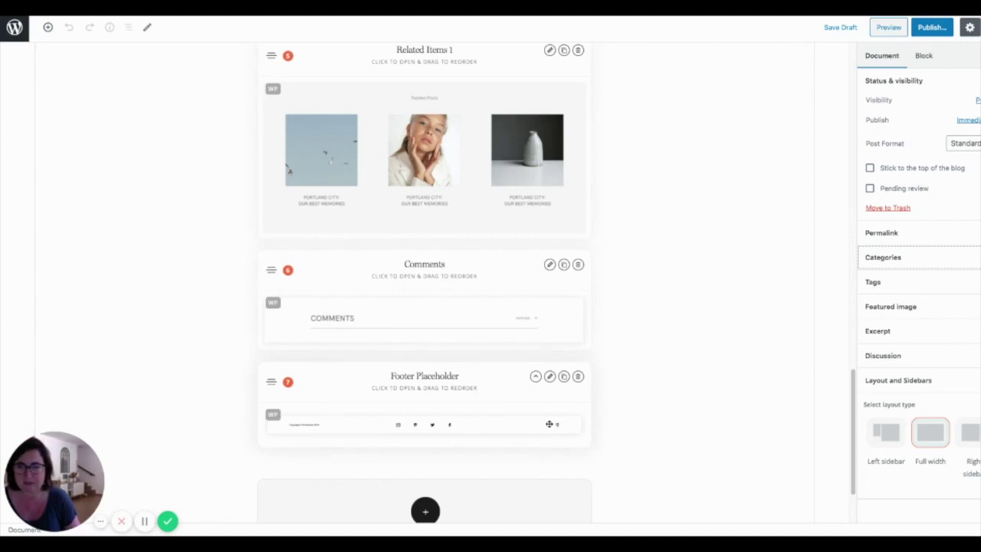
pyautogui.scroll(1, 549, 423)
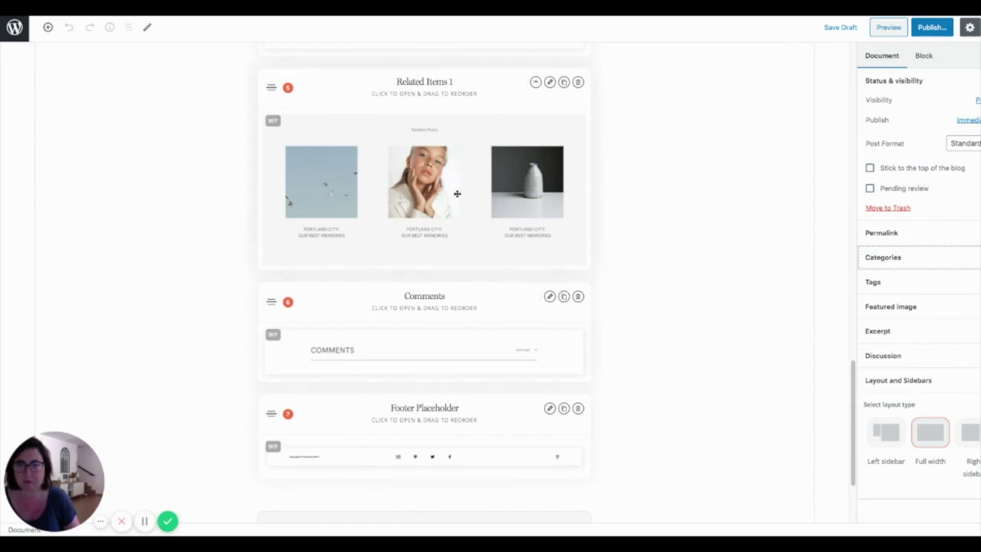
pyautogui.scroll(4, 457, 193)
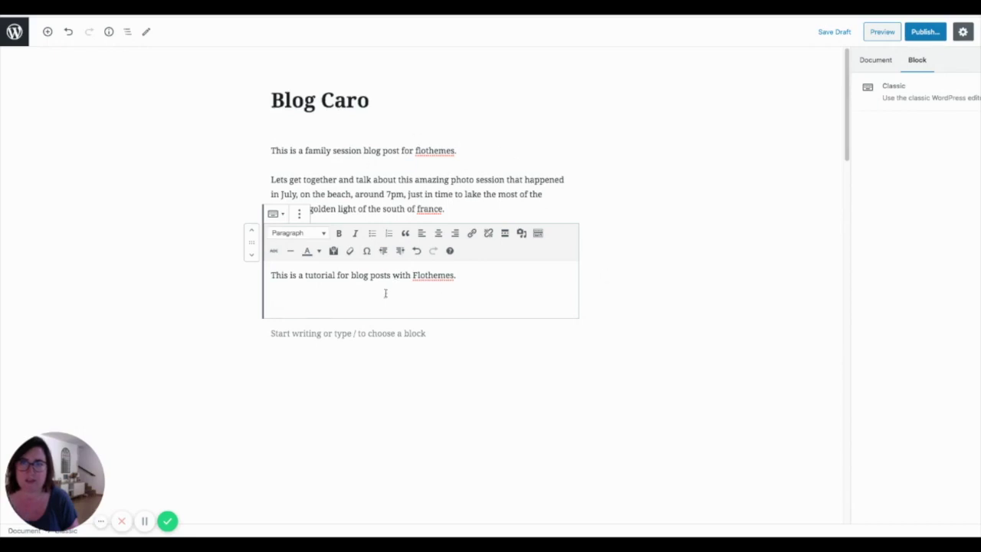
# Remove the Classic block containing "This is a tutorial for blog posts with Flothemes."
pyautogui.click(598, 266)
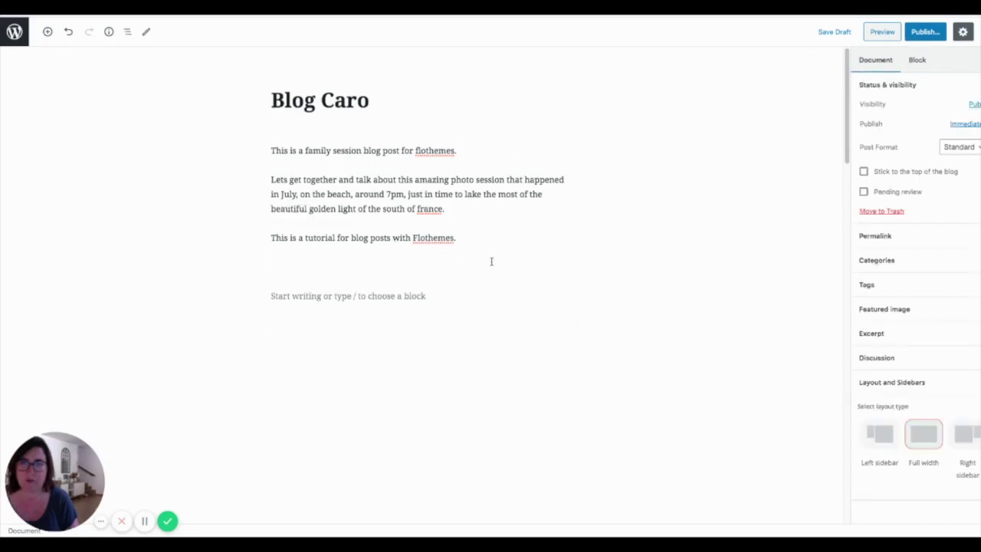
pyautogui.click(464, 237)
pyautogui.click(299, 214)
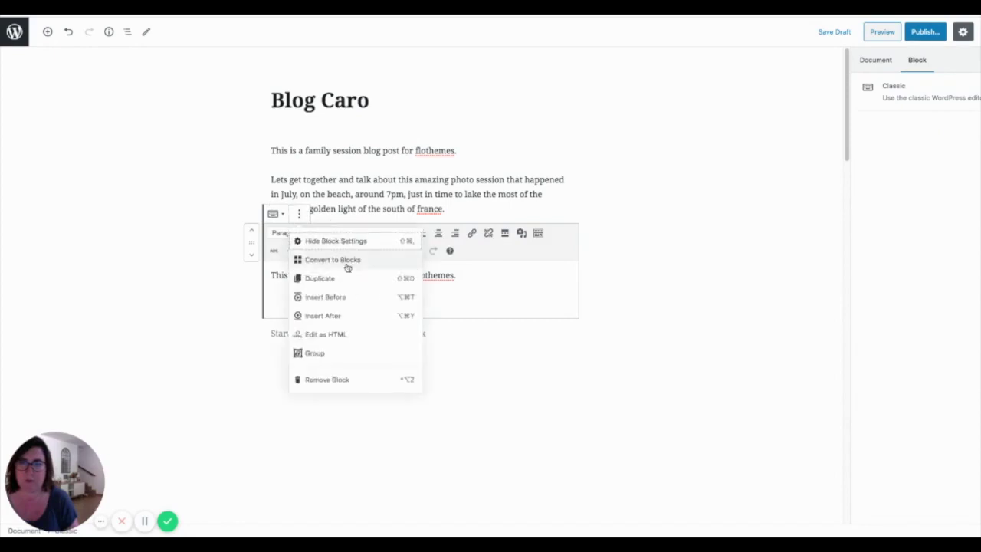
pyautogui.click(343, 378)
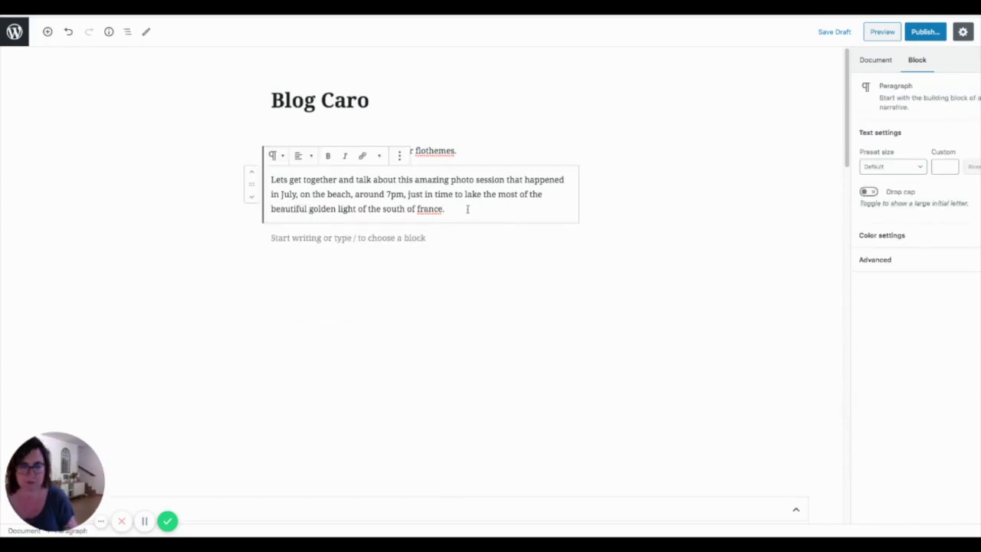
# Add an empty paragraph after the photo session paragraph and delete it again
pyautogui.press('Return')
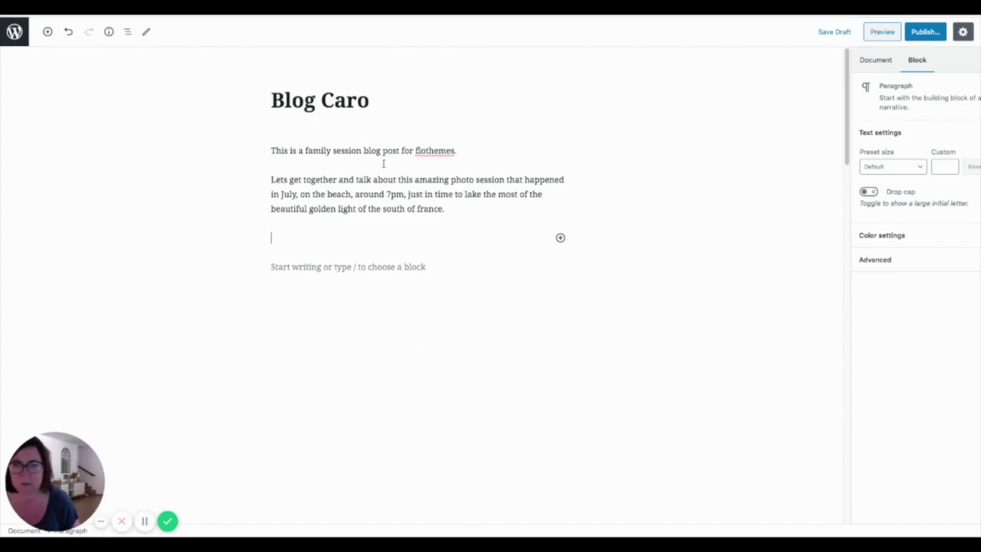
pyautogui.press('BackSpace')
# Add a Classic block from the Formatting blocks directly below the photo session paragraph
pyautogui.moveTo(413, 222)
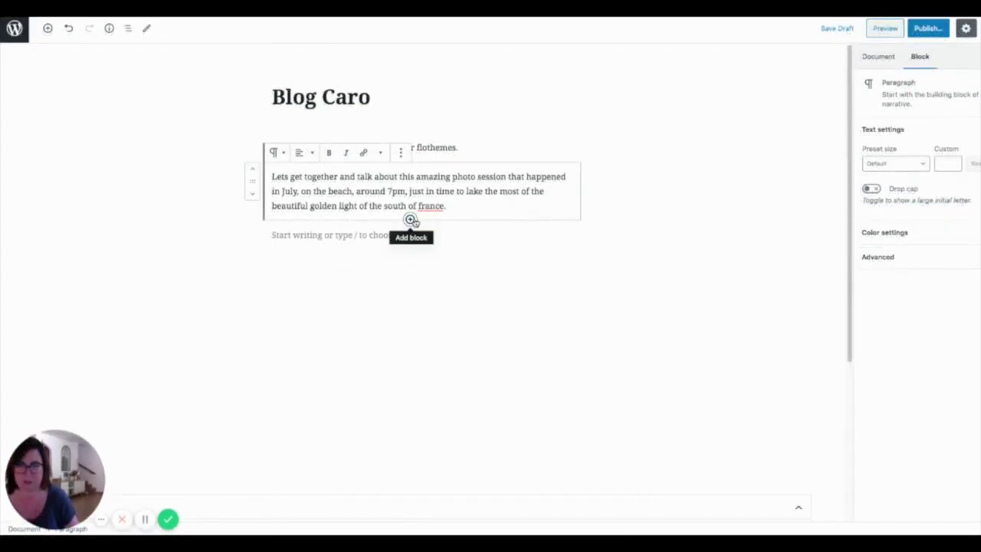
pyautogui.click(411, 220)
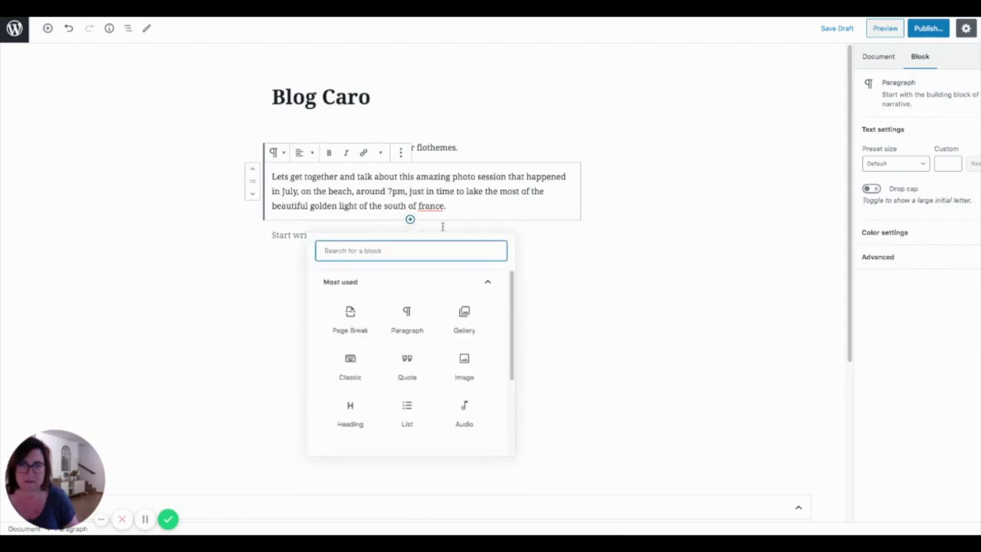
pyautogui.scroll(-1, 441, 338)
pyautogui.scroll(-3, 440, 339)
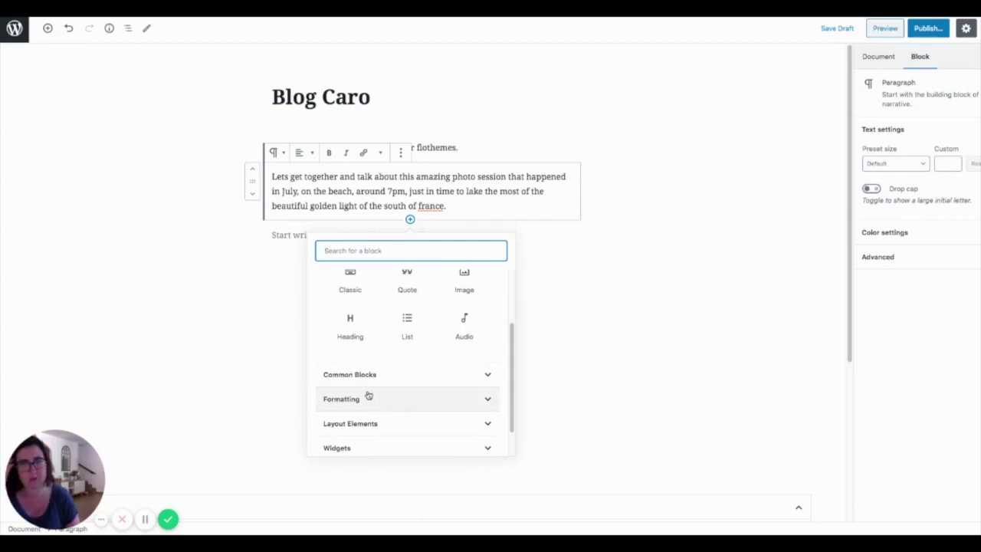
pyautogui.click(363, 402)
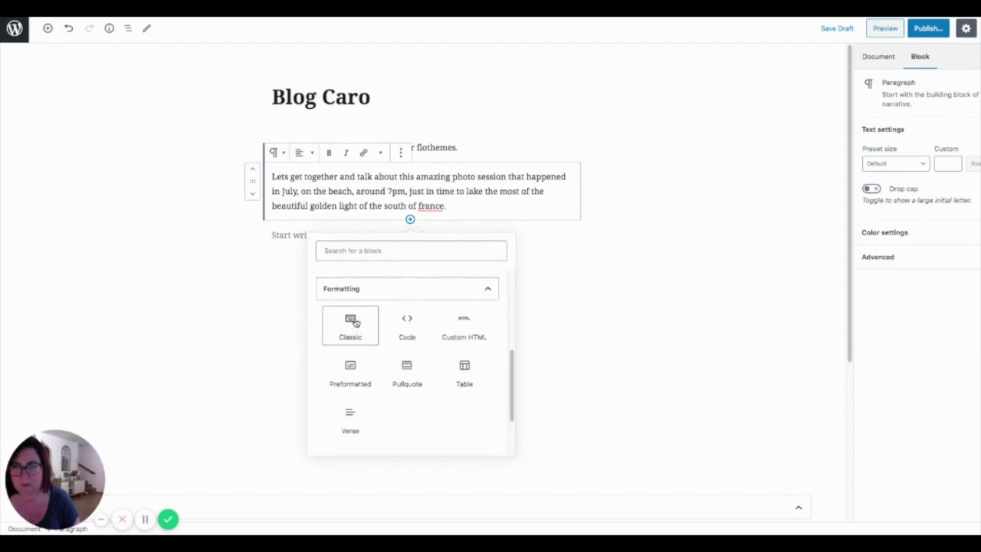
pyautogui.scroll(5, 355, 322)
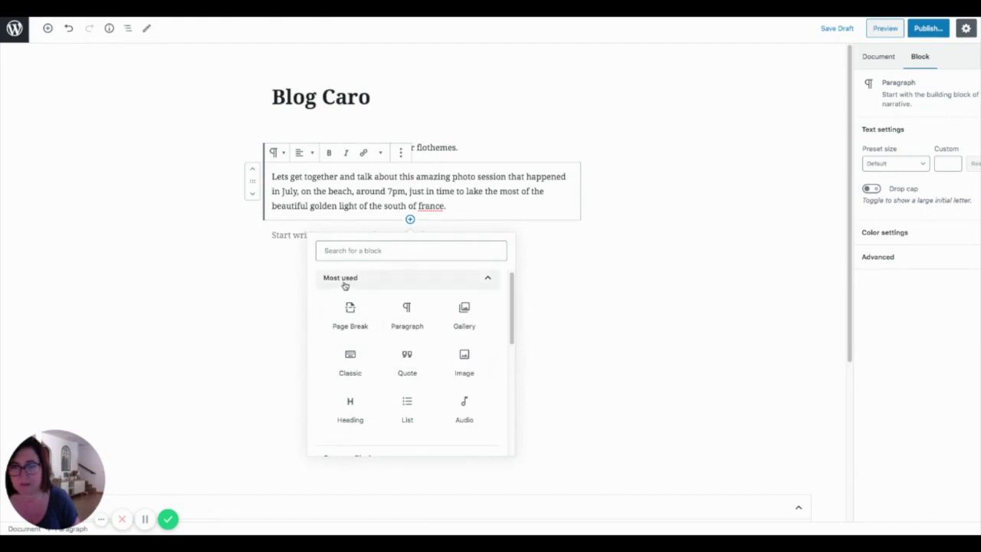
pyautogui.scroll(-2, 407, 399)
pyautogui.click(404, 392)
pyautogui.scroll(-5, 399, 380)
pyautogui.scroll(3, 395, 356)
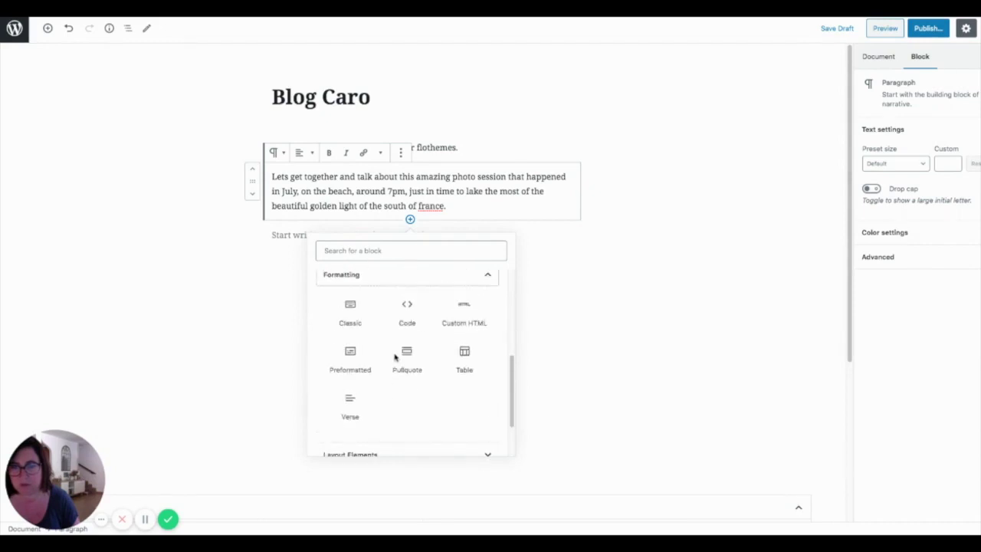
pyautogui.click(397, 252)
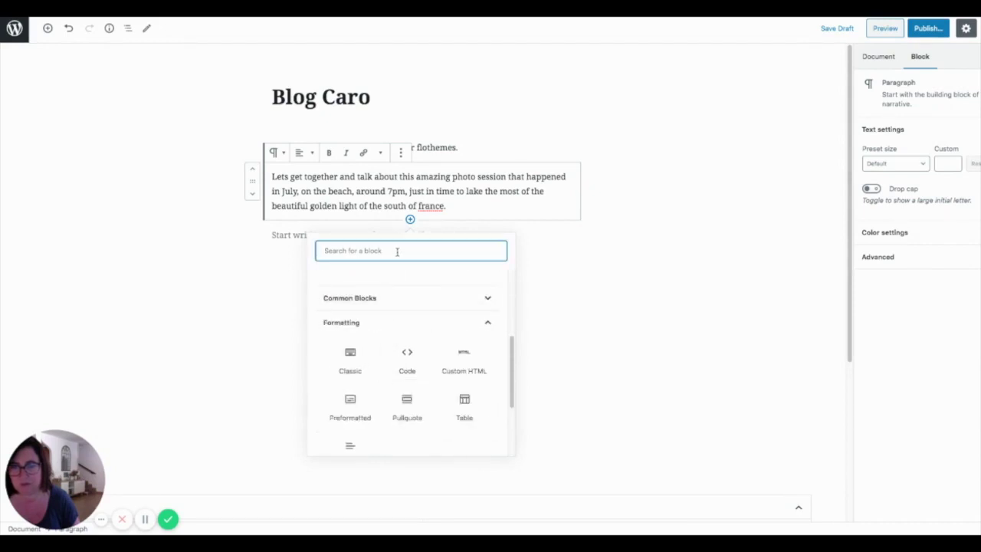
pyautogui.click(357, 375)
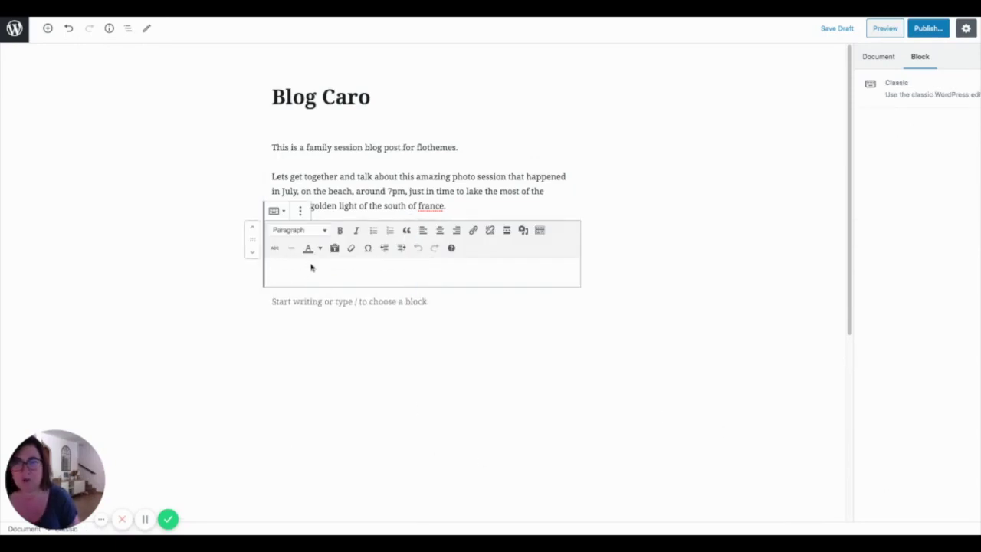
# Add a second Classic block beneath the empty Classic block
pyautogui.click(375, 204)
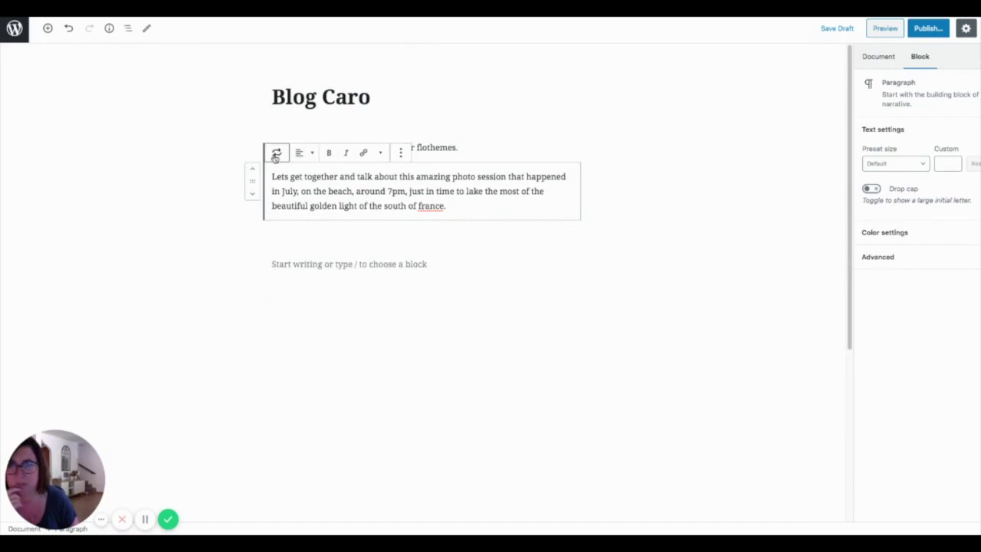
pyautogui.click(300, 154)
pyautogui.click(300, 153)
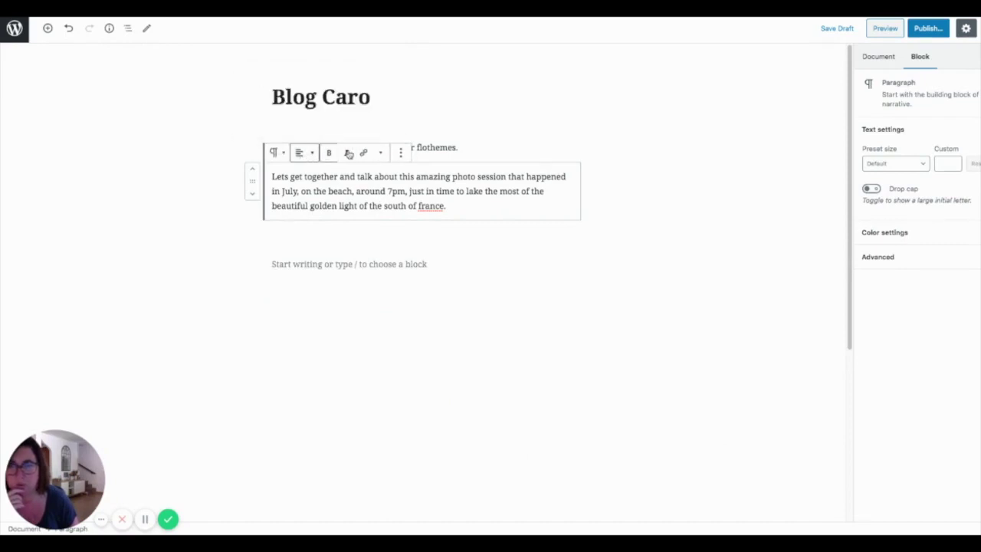
pyautogui.click(410, 248)
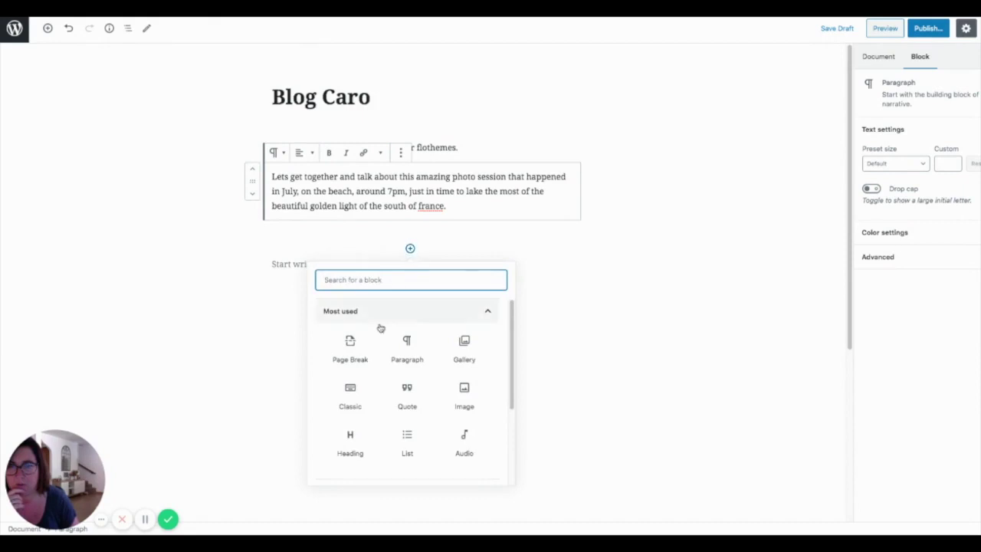
pyautogui.click(368, 395)
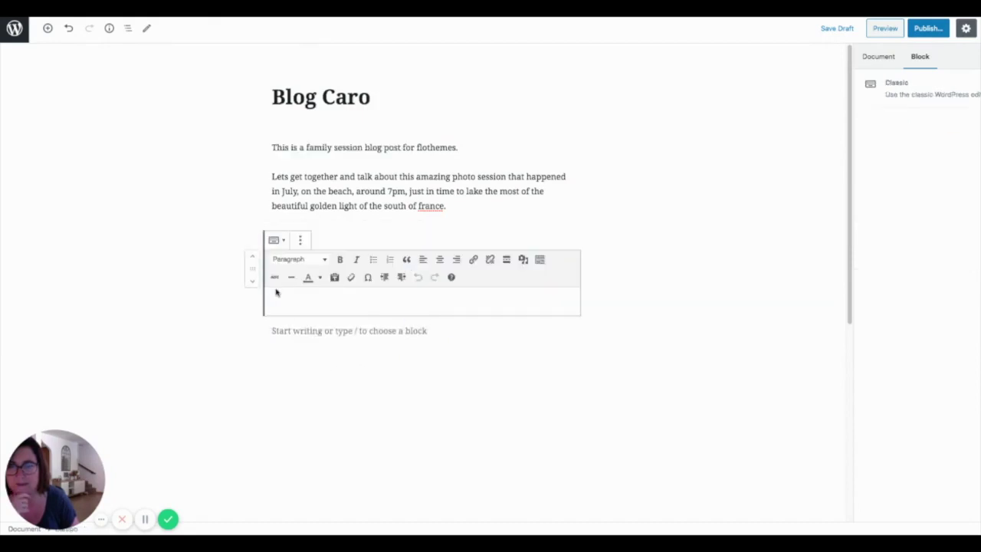
# Check the paragraph style options of the new Classic block and write "C'est un bloc complet pour Wordpress." in it
pyautogui.click(296, 260)
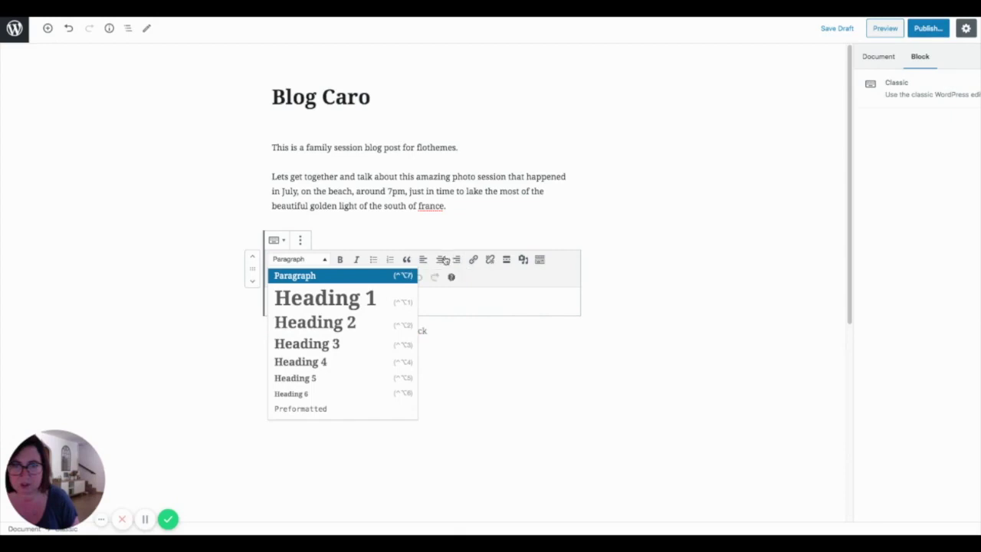
pyautogui.click(456, 299)
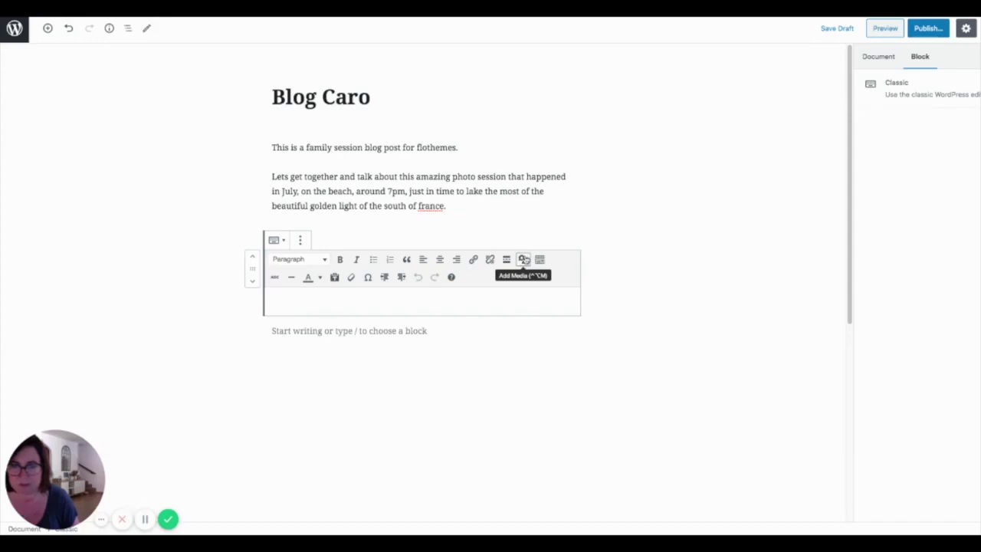
pyautogui.write('C')
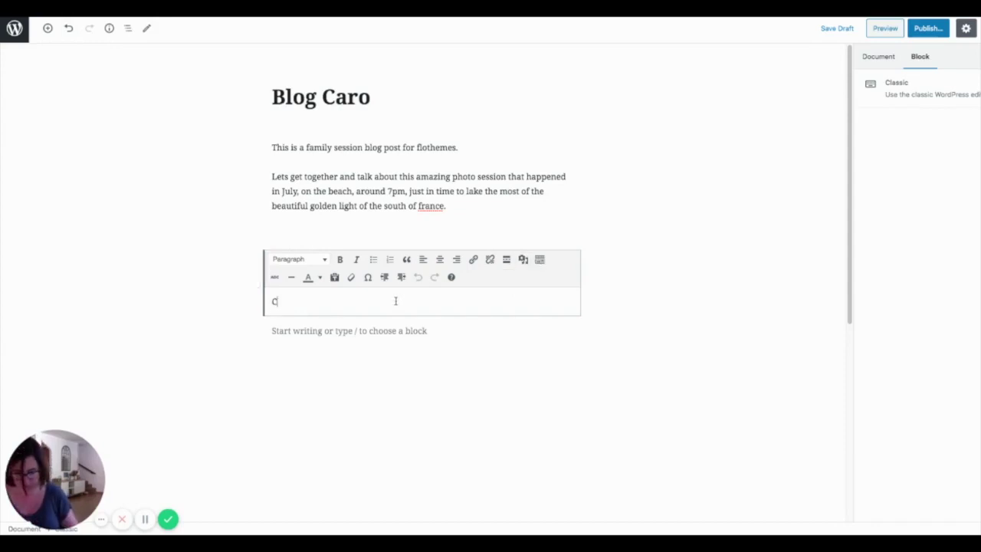
pyautogui.write("'es")
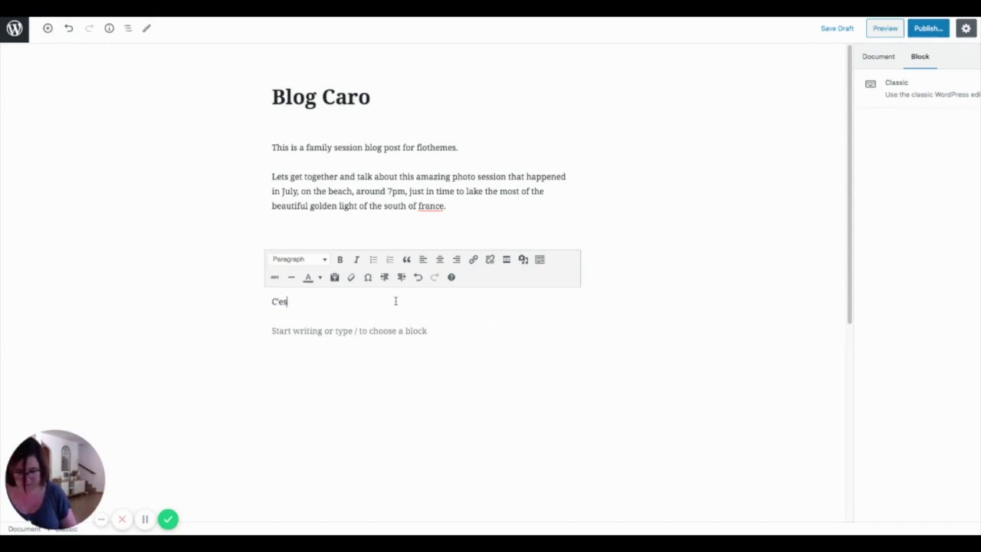
pyautogui.write('t un vloc')
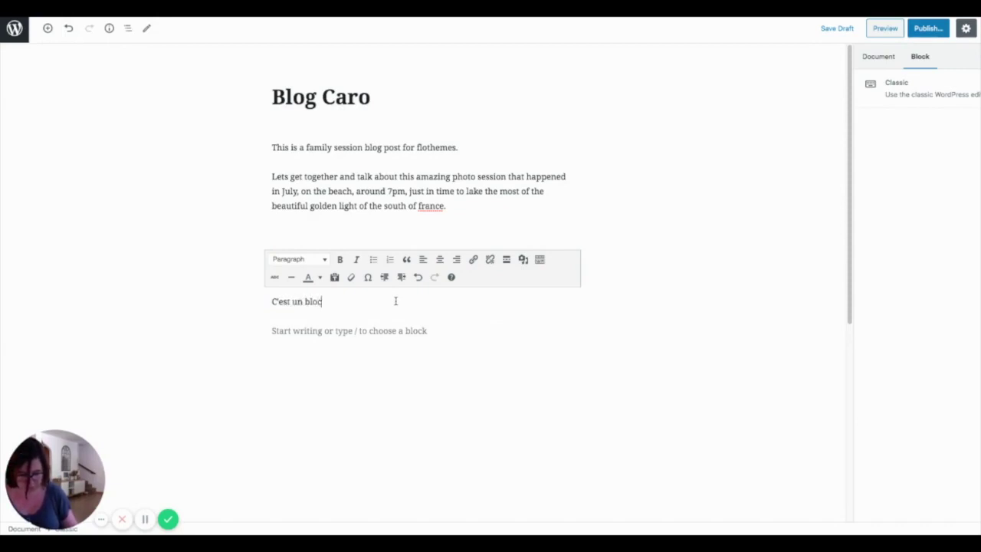
pyautogui.write(' complet pour Wordpress.')
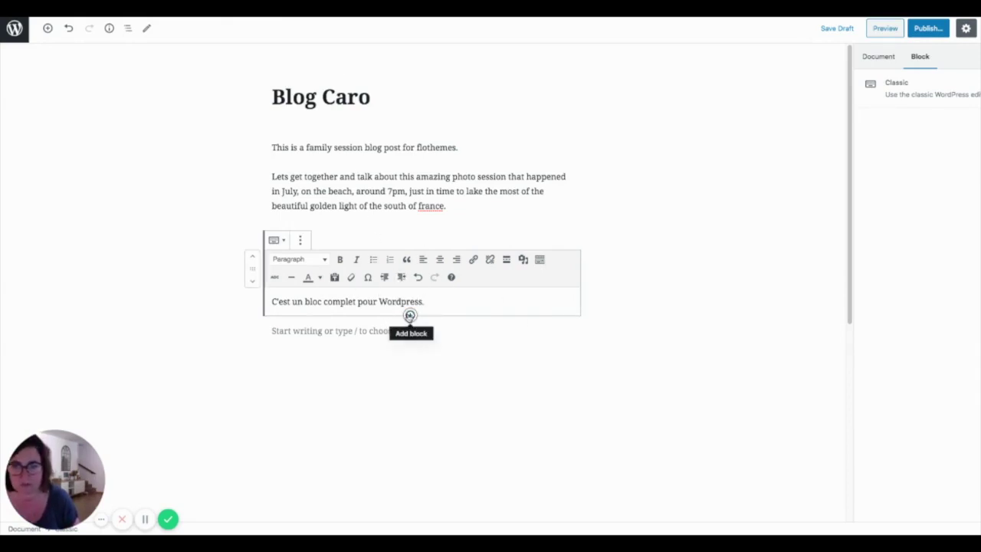
pyautogui.click(409, 316)
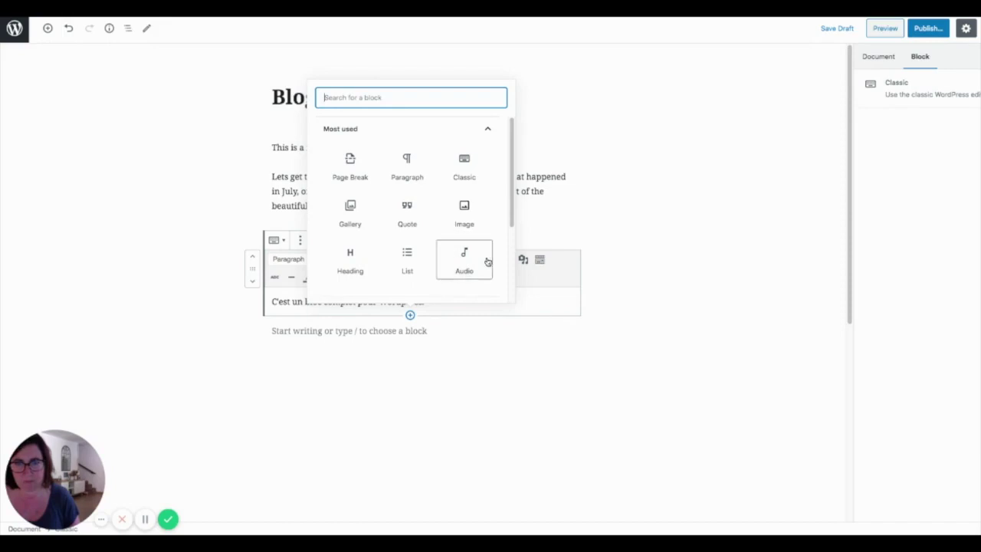
pyautogui.click(531, 308)
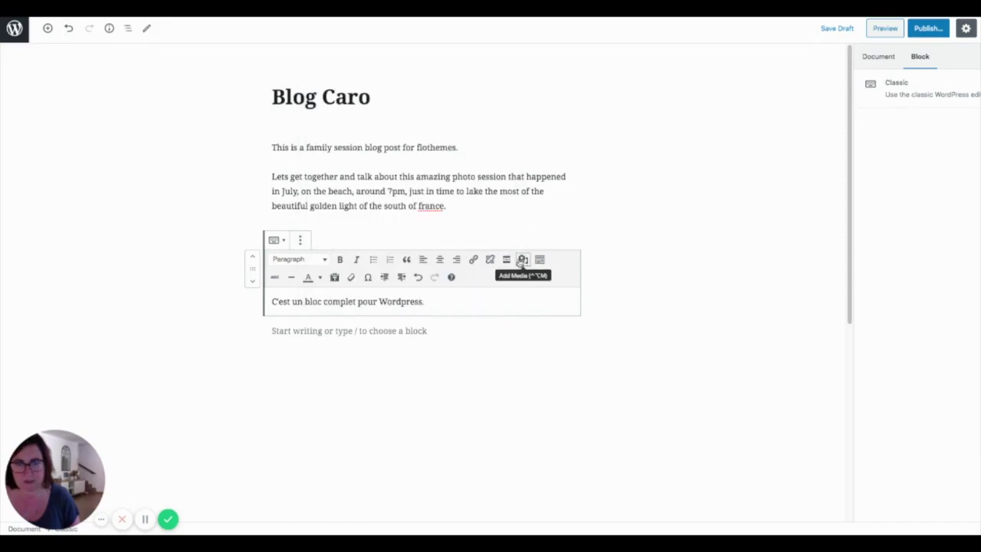
pyautogui.click(523, 261)
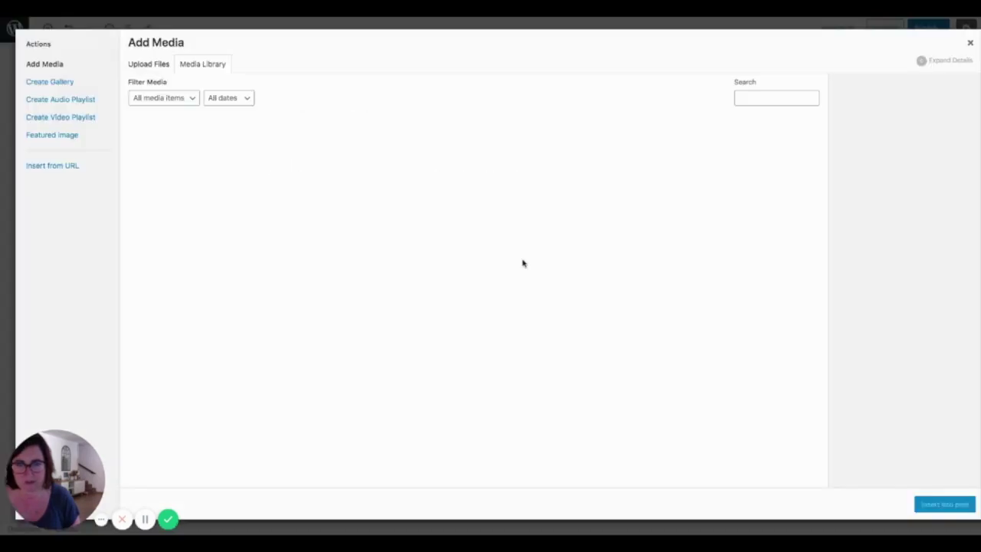
pyautogui.click(970, 43)
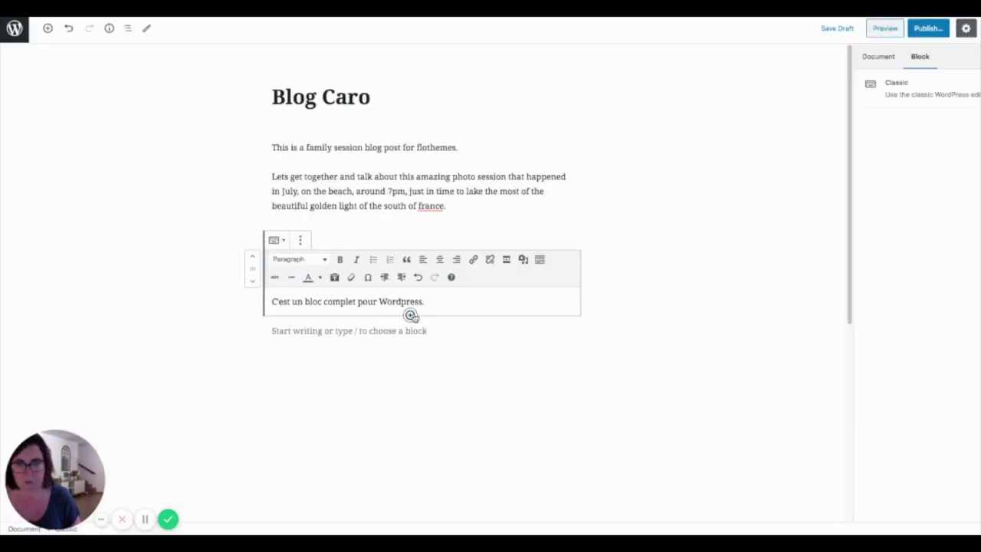
# Insert a Gallery block below the Classic text with four family beach photos from the media library
pyautogui.click(410, 315)
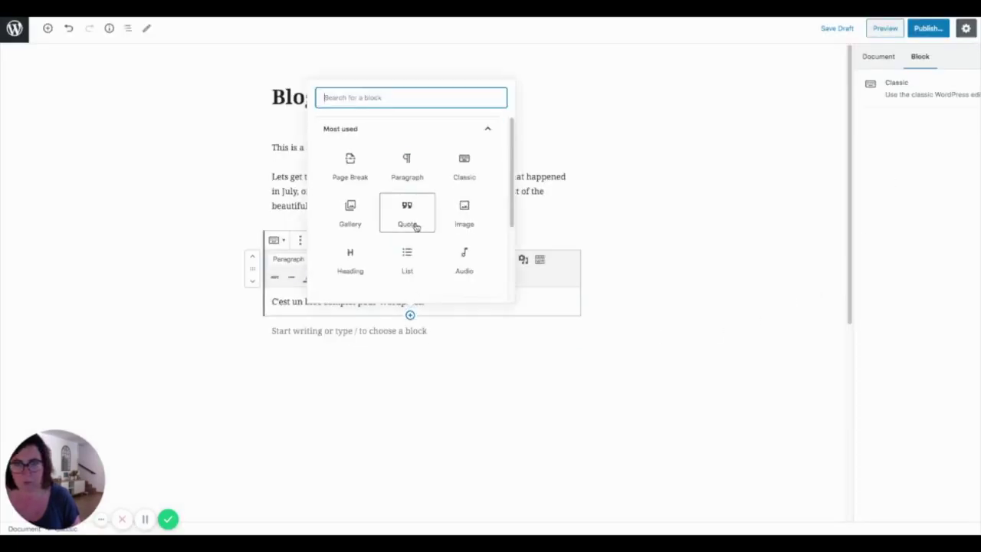
pyautogui.click(338, 209)
pyautogui.click(345, 357)
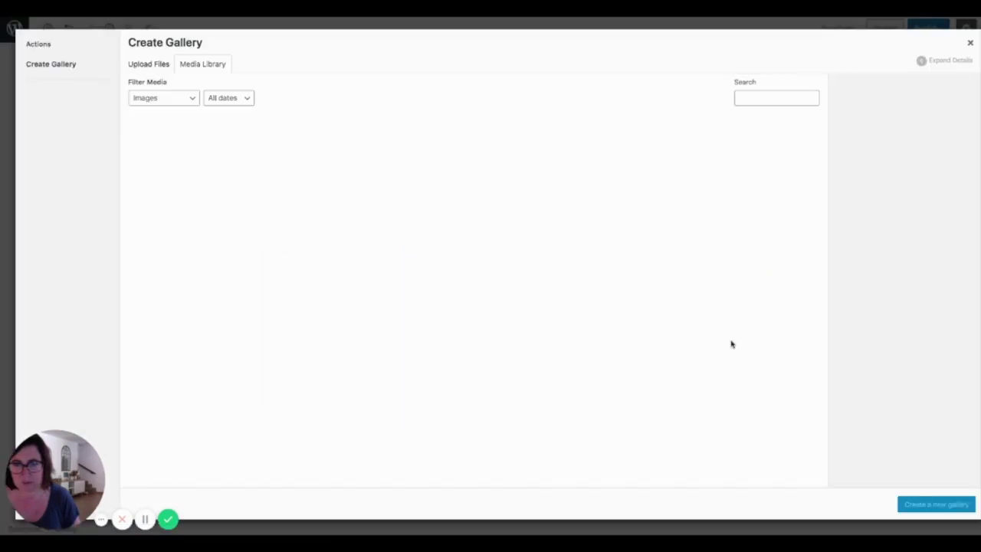
pyautogui.click(264, 151)
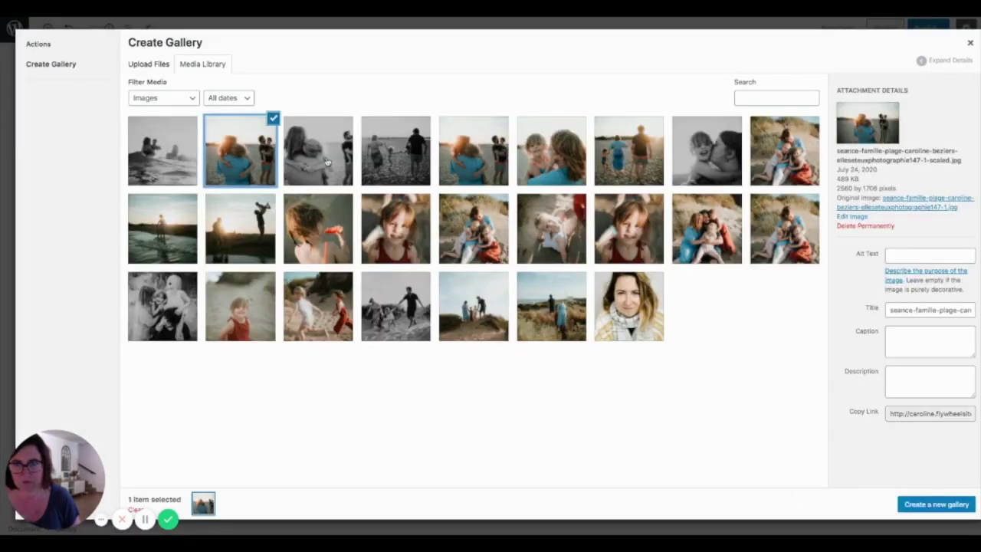
pyautogui.click(328, 161)
pyautogui.click(392, 161)
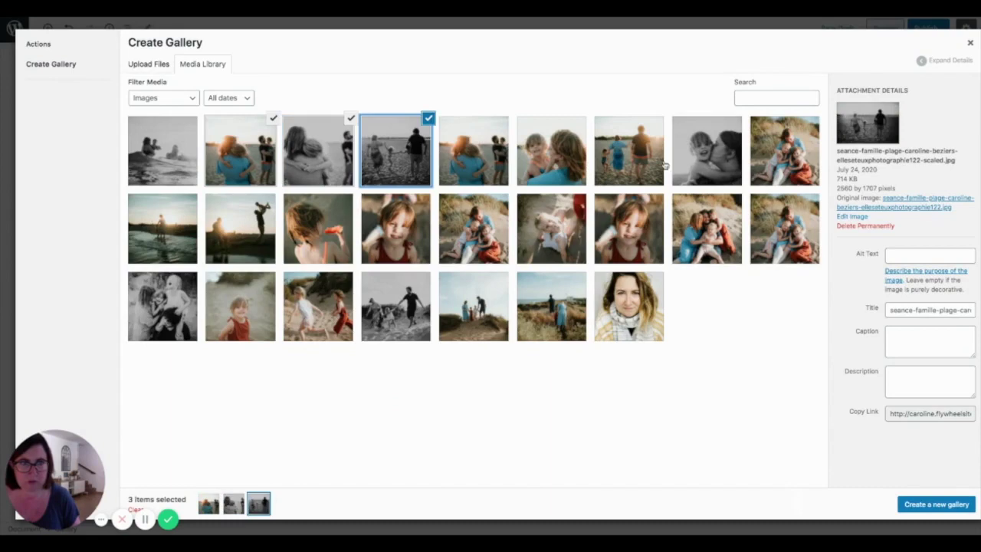
pyautogui.click(614, 168)
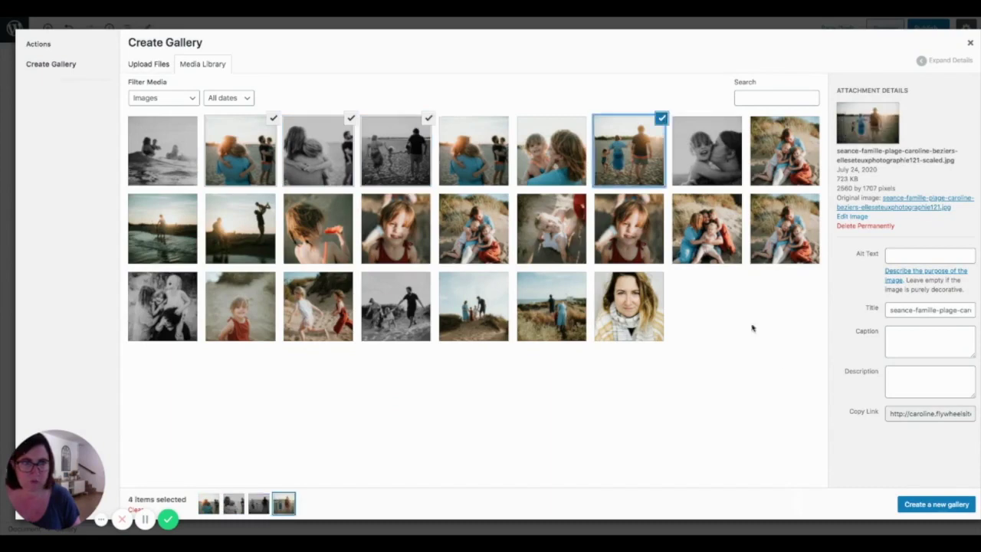
pyautogui.click(966, 506)
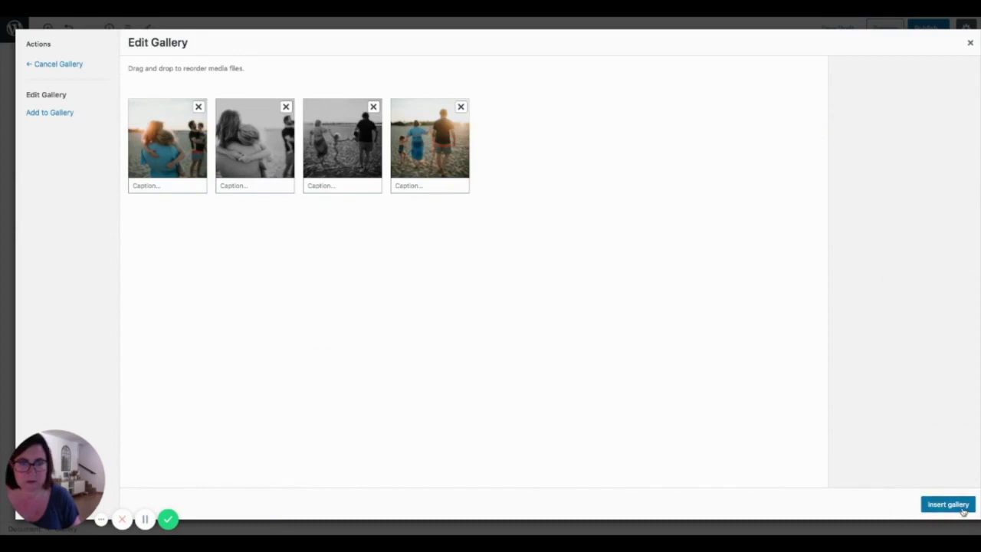
pyautogui.click(948, 504)
# Remove the large fourth photo of the family walking on the beach from the gallery
pyautogui.scroll(-2, 541, 434)
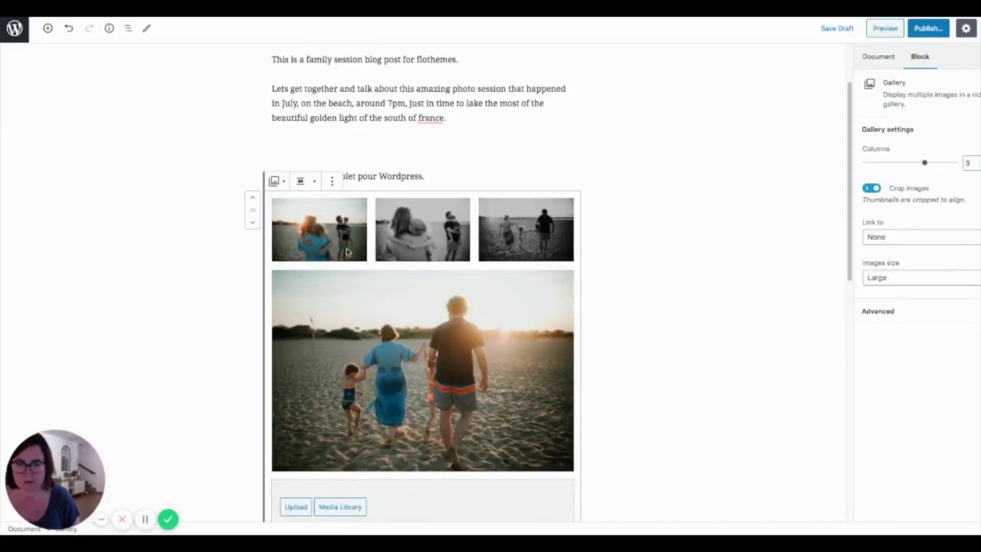
pyautogui.click(529, 292)
pyautogui.click(567, 281)
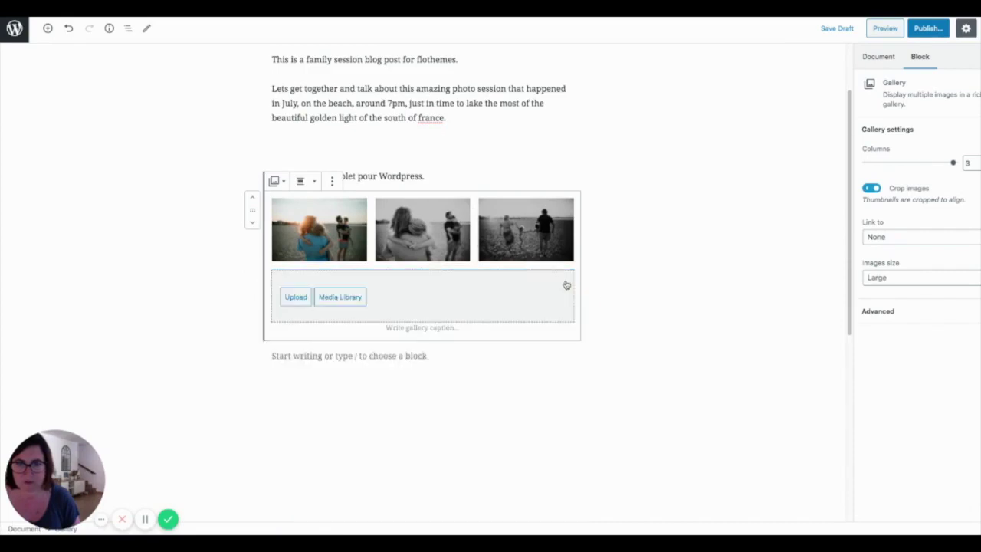
# Add the black-and-white photo of the woman kissing the child to the gallery from the media library
pyautogui.click(339, 297)
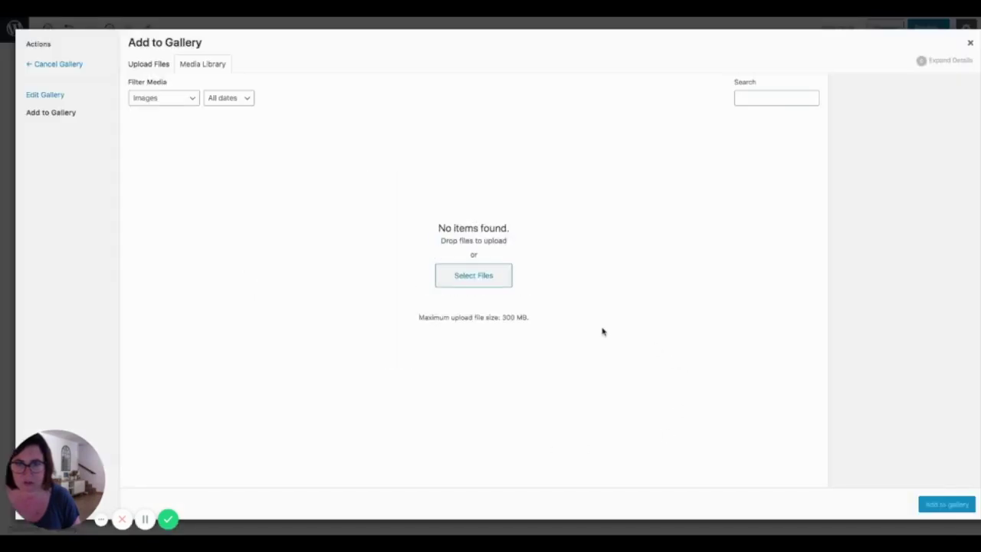
pyautogui.click(453, 161)
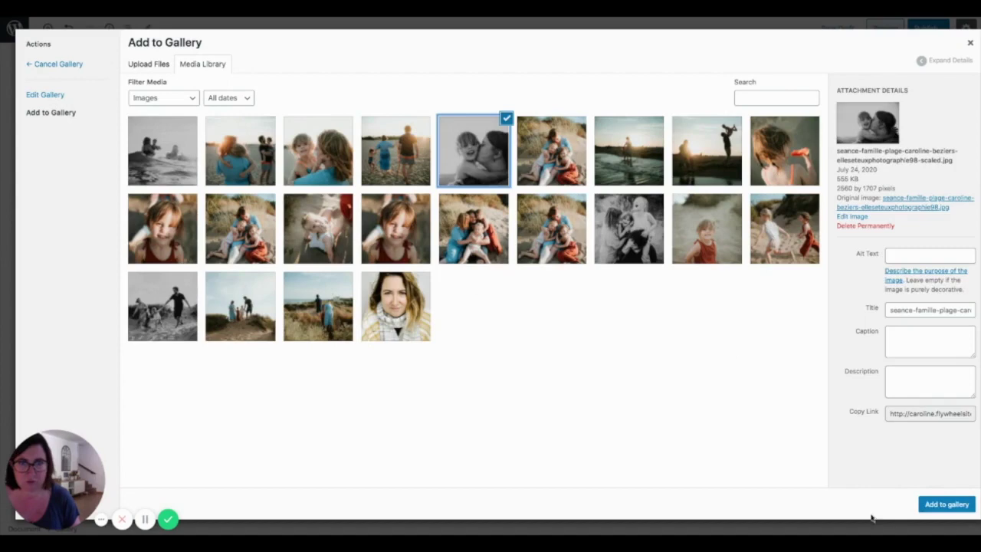
pyautogui.click(930, 504)
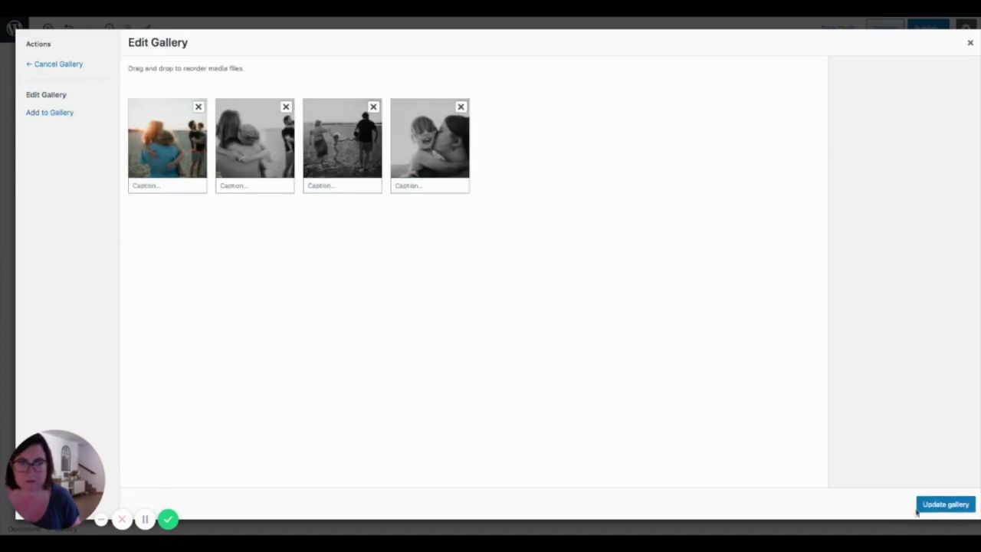
pyautogui.click(952, 507)
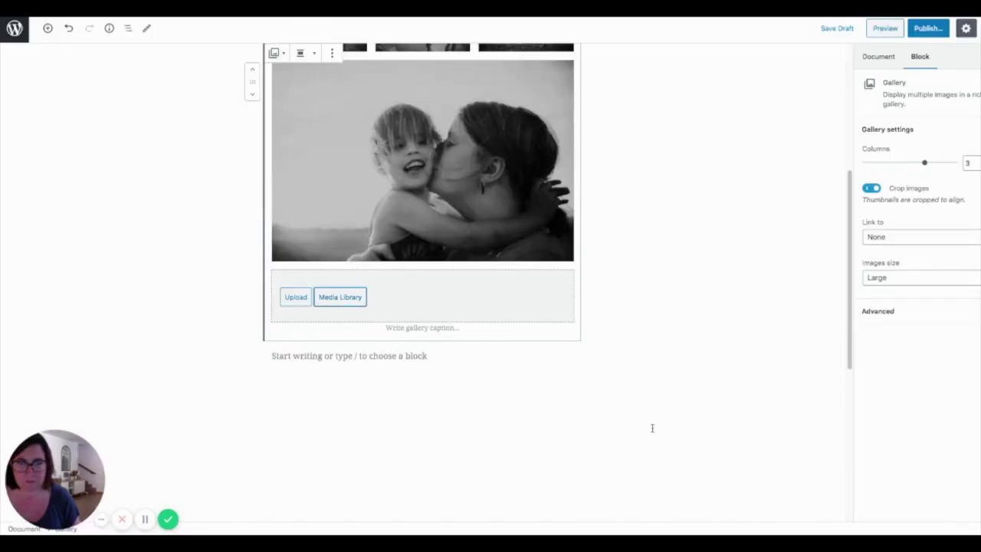
pyautogui.scroll(5, 512, 417)
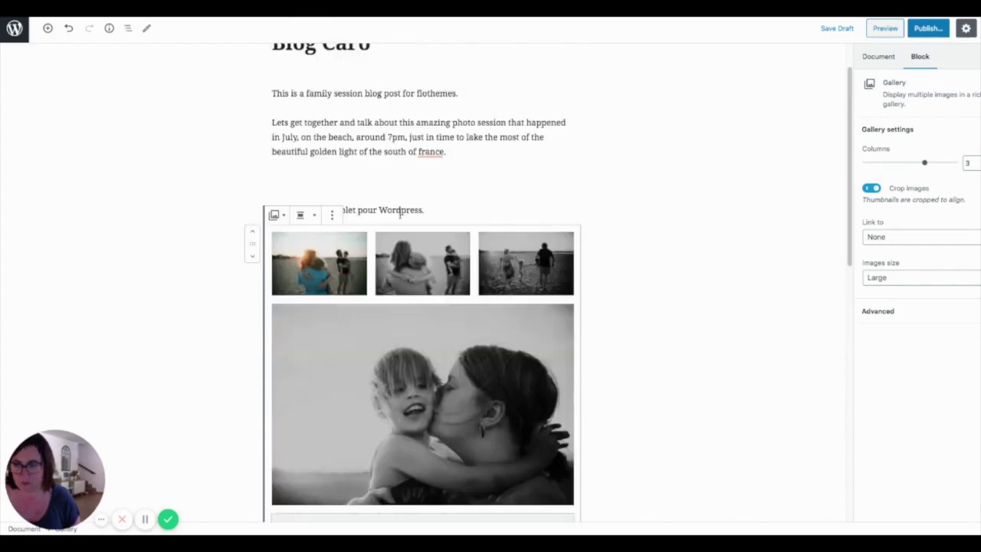
# Insert an Image block below the gallery with the media library photo of the smiling girl in the red top
pyautogui.scroll(-1, 464, 410)
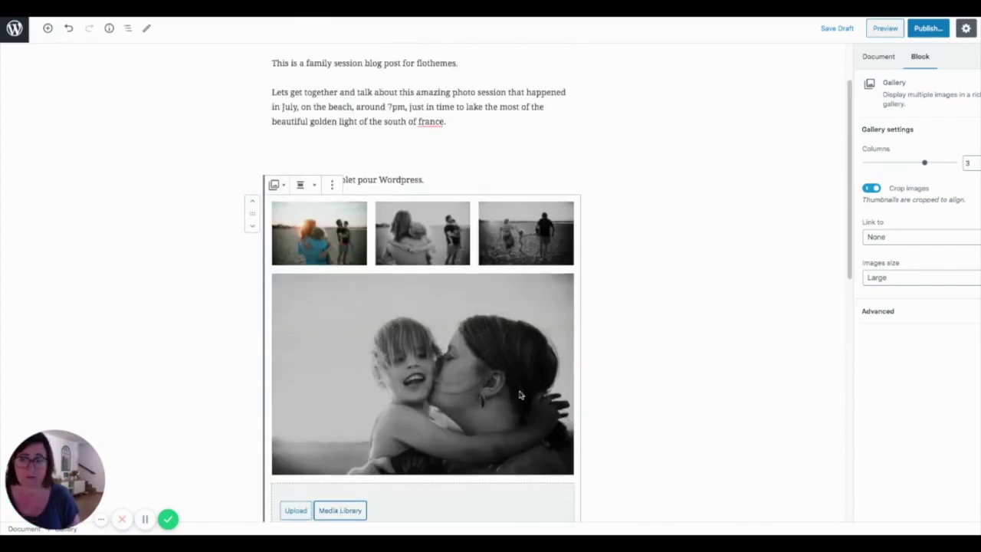
pyautogui.scroll(-2, 519, 399)
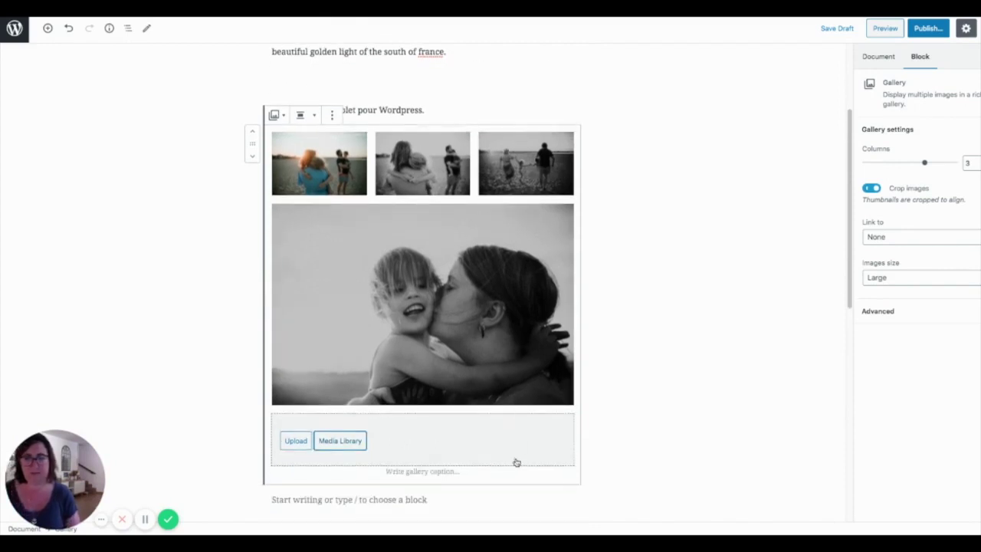
pyautogui.scroll(-1, 358, 486)
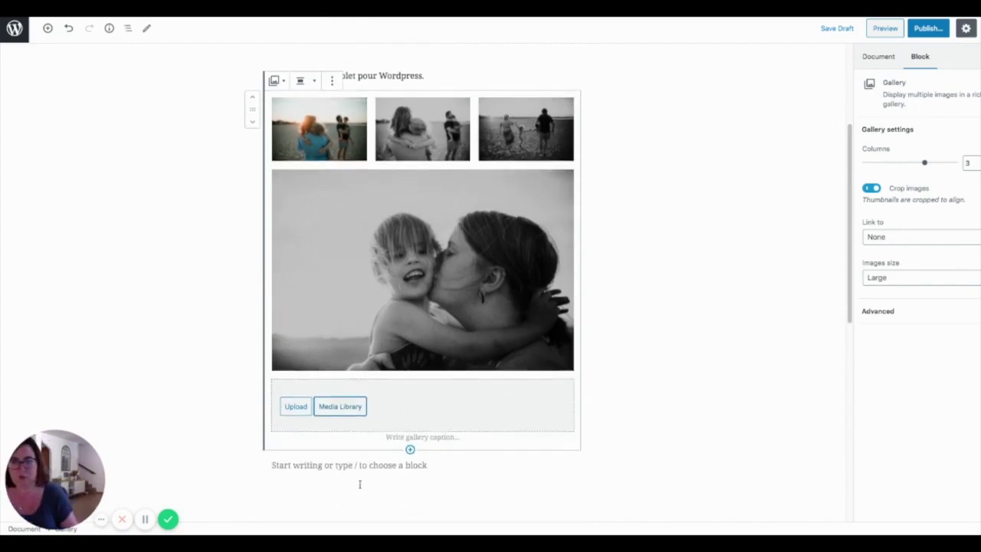
pyautogui.click(410, 447)
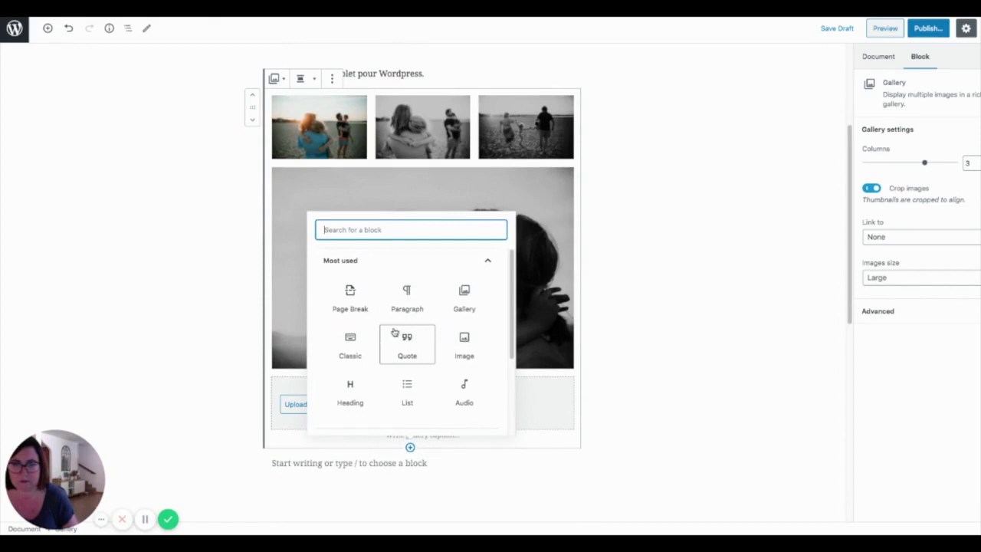
pyautogui.click(464, 338)
pyautogui.scroll(-5, 447, 359)
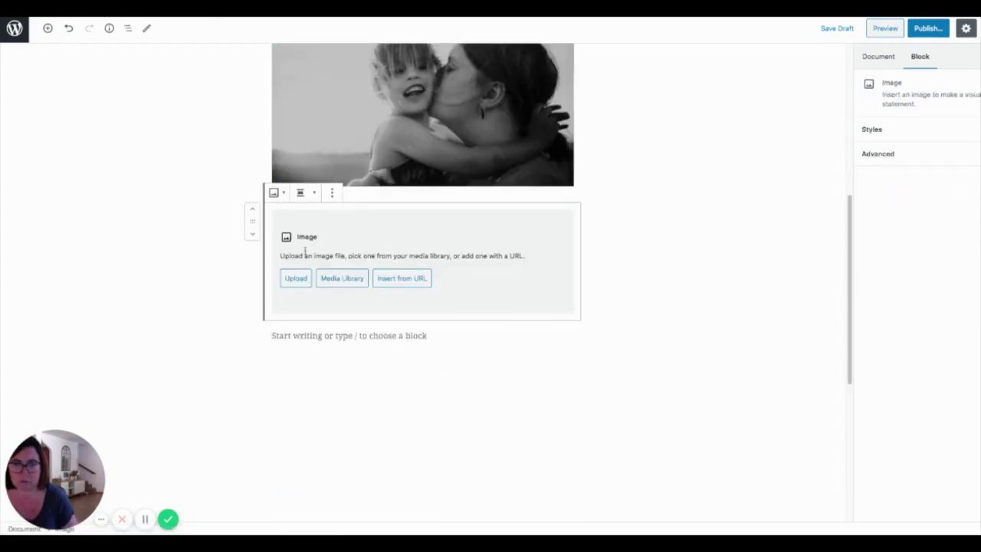
pyautogui.click(343, 279)
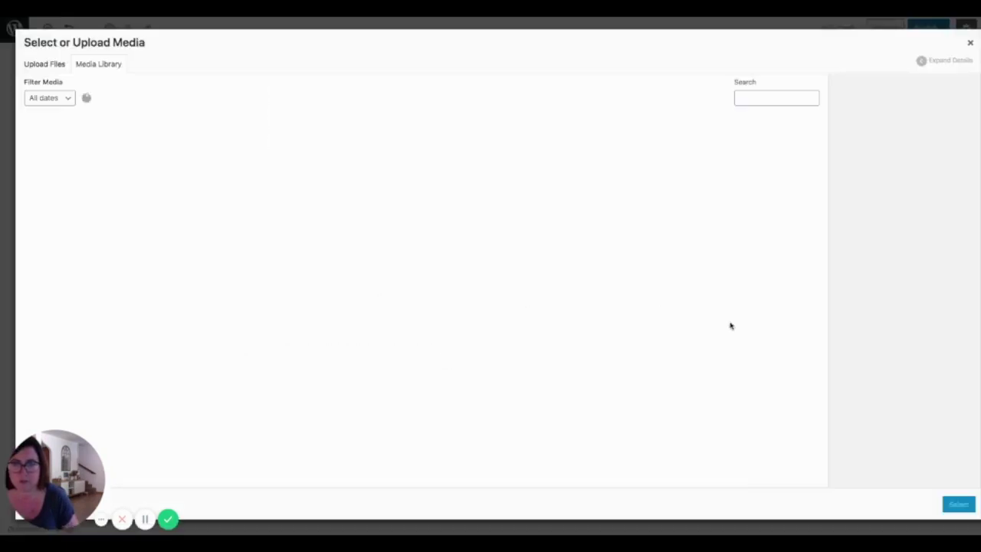
pyautogui.click(249, 238)
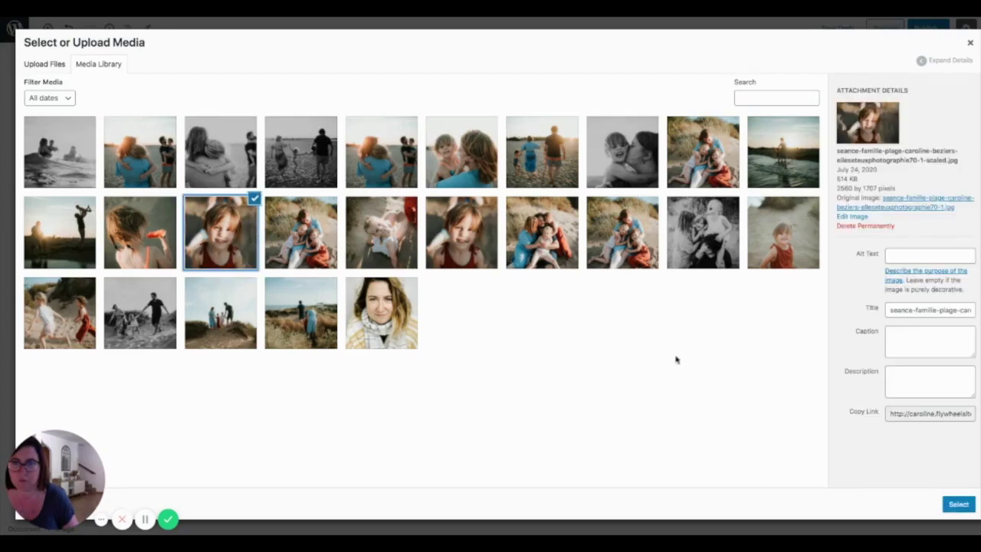
pyautogui.click(959, 505)
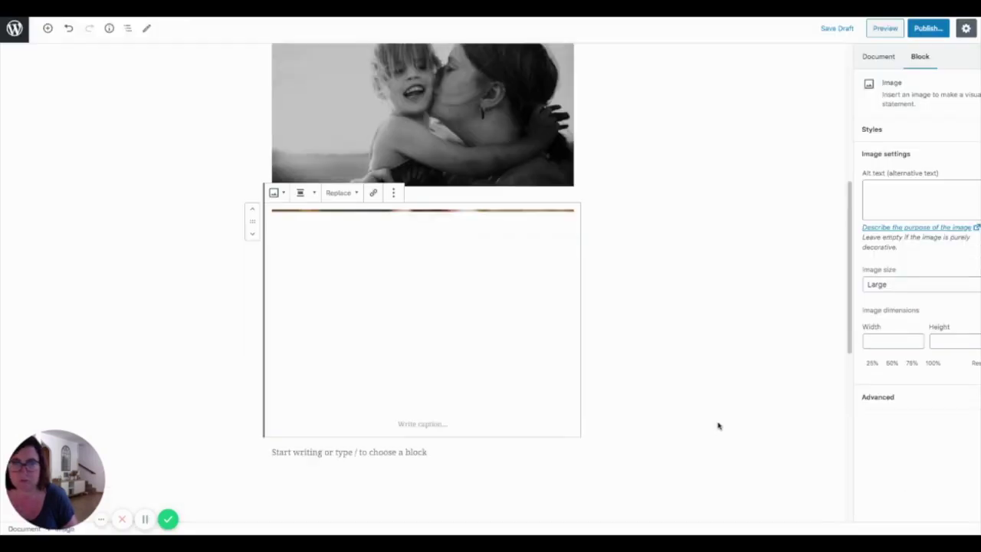
pyautogui.scroll(-1, 84, 389)
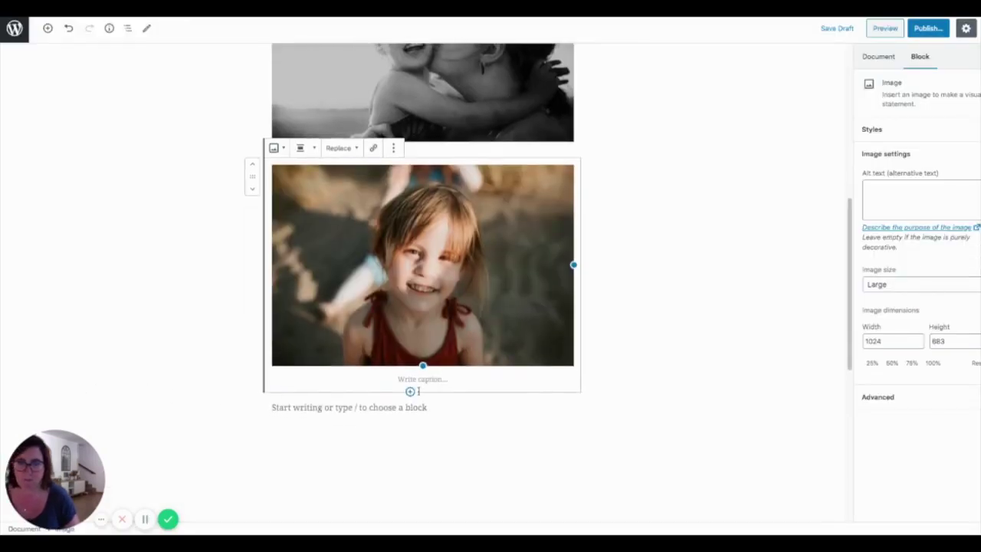
# Insert a Quote block below the image and write "1 - Partager ma vision de maniere claire" as its first line
pyautogui.click(320, 407)
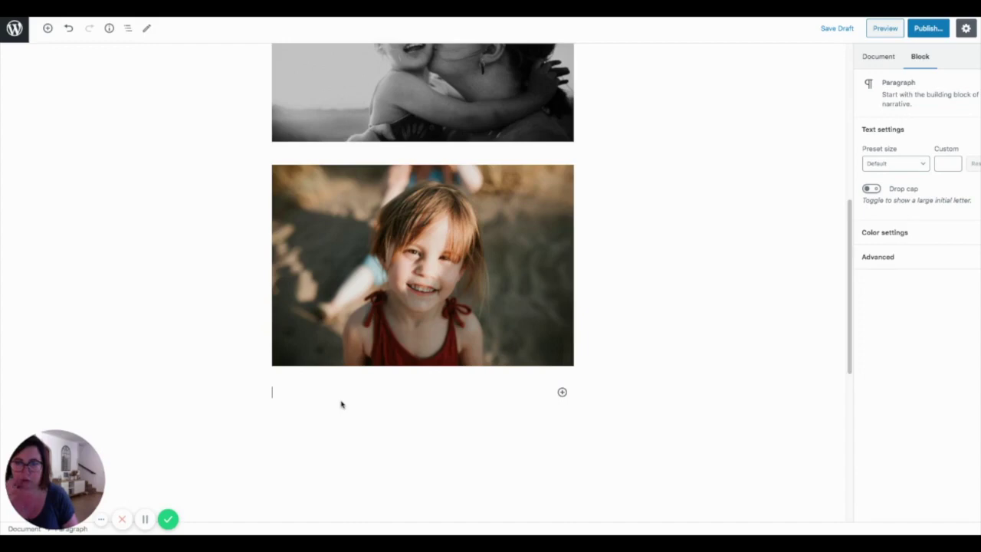
pyautogui.click(563, 393)
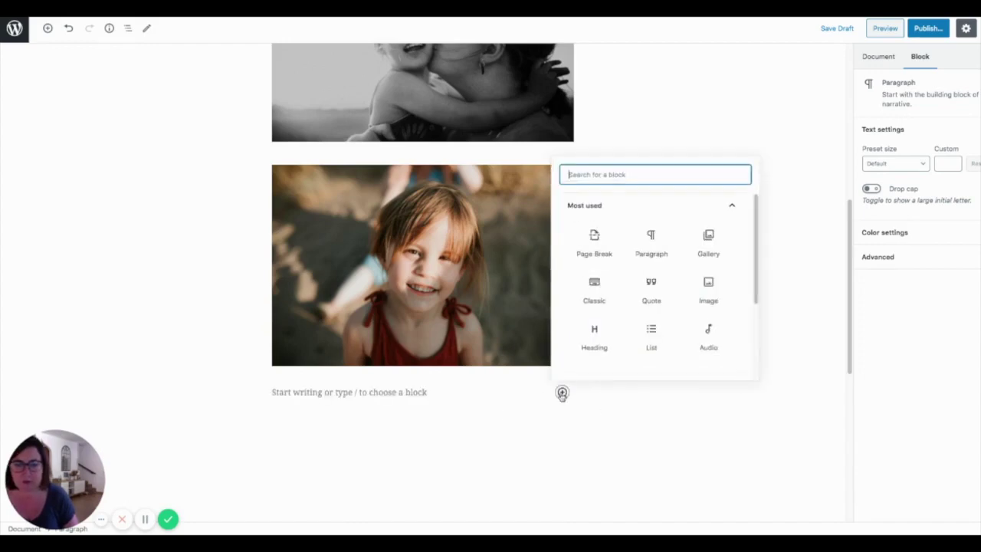
pyautogui.click(651, 289)
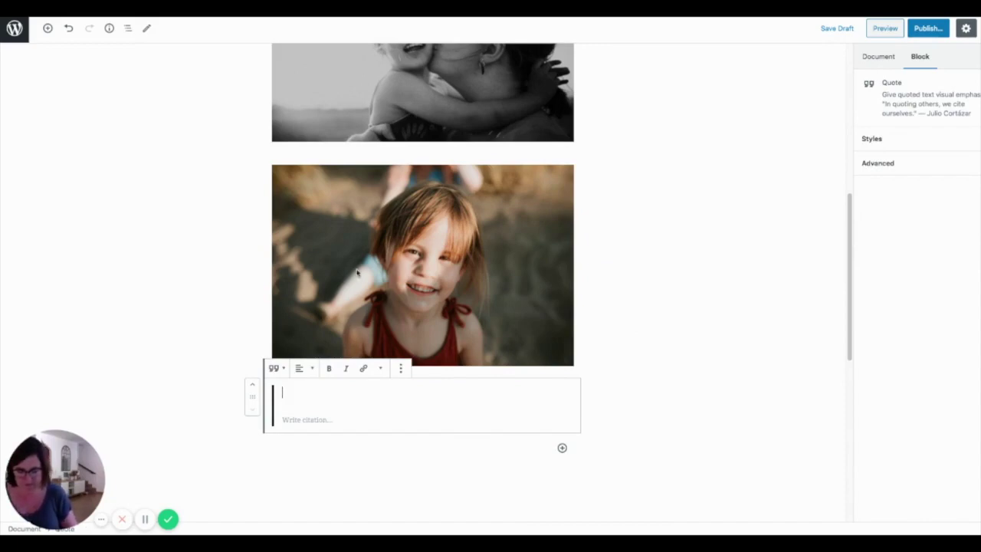
pyautogui.scroll(-1, 356, 272)
pyautogui.write('1 - Partager')
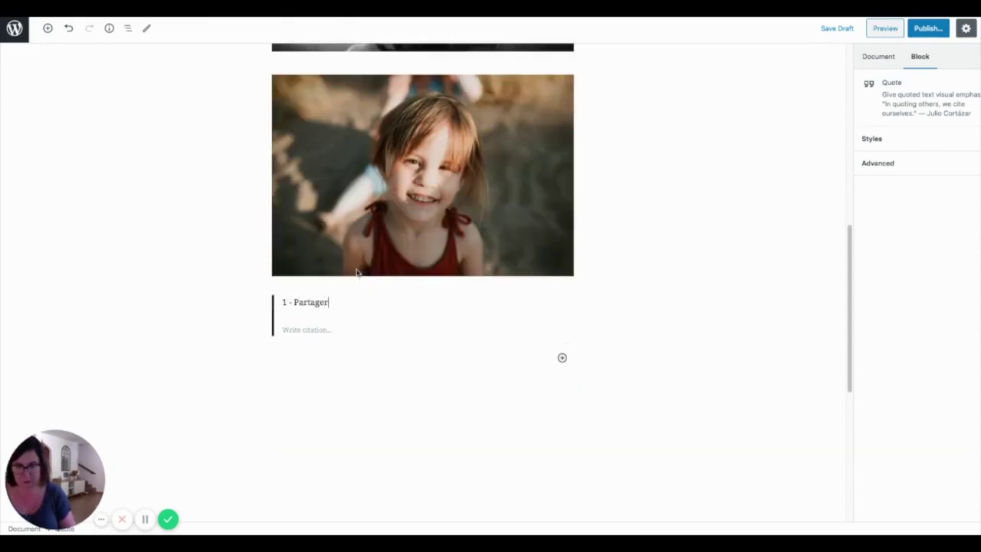
pyautogui.write(' ma vision de ma niere claire')
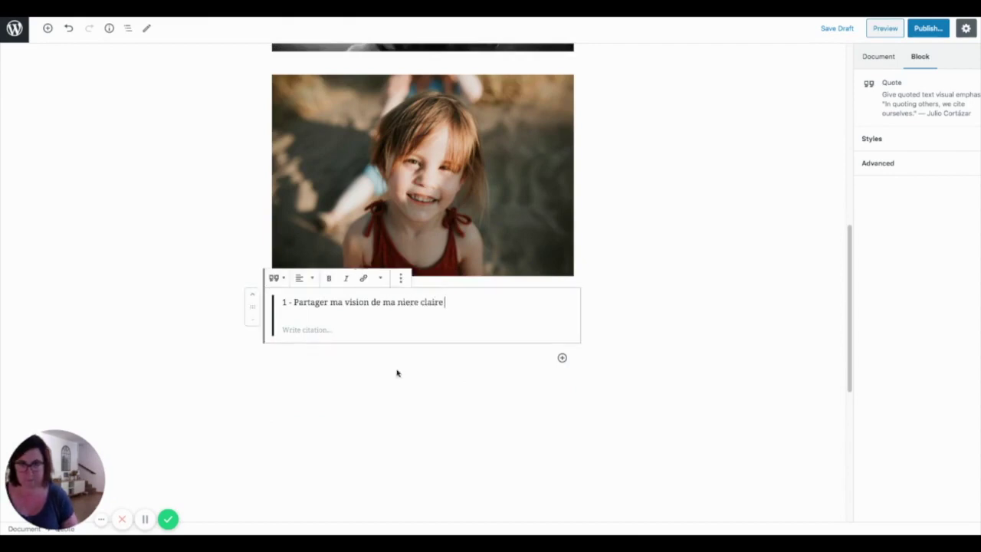
pyautogui.click(398, 305)
pyautogui.press('BackSpace')
pyautogui.click(460, 305)
pyautogui.press('Return')
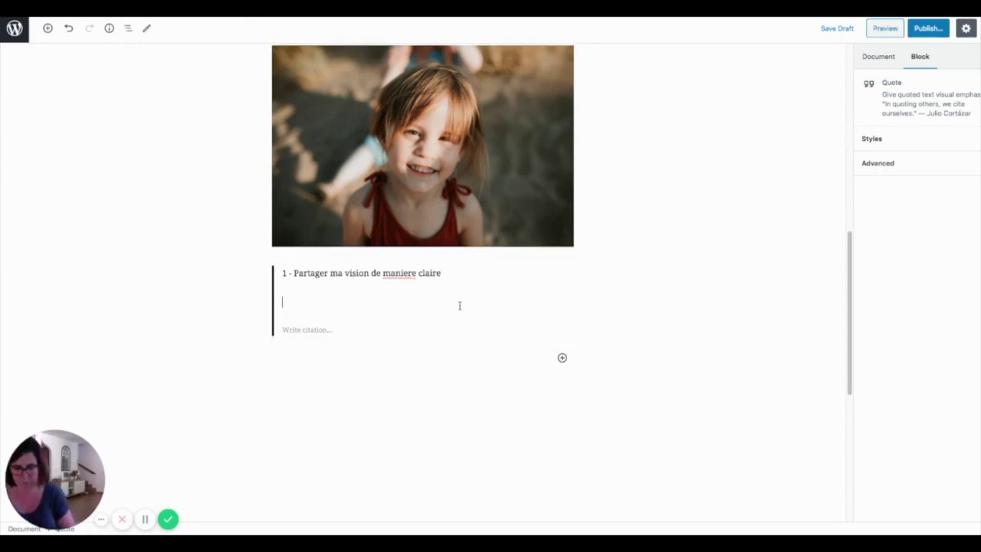
# Write "2 - Partager le ressenti du client au sein de mon article" as the second line of the quote
pyautogui.write('2 - Partager le ')
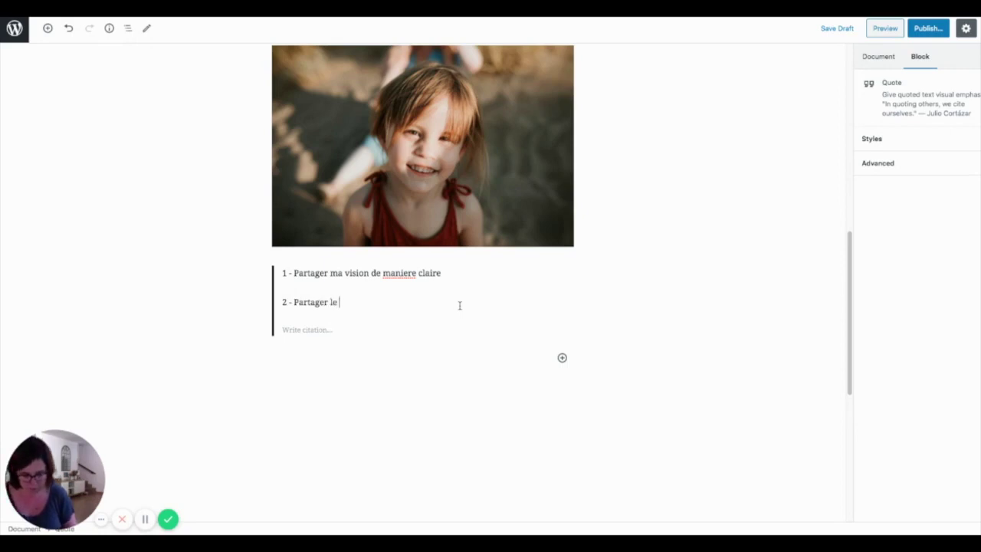
pyautogui.write('ressenti duc lie')
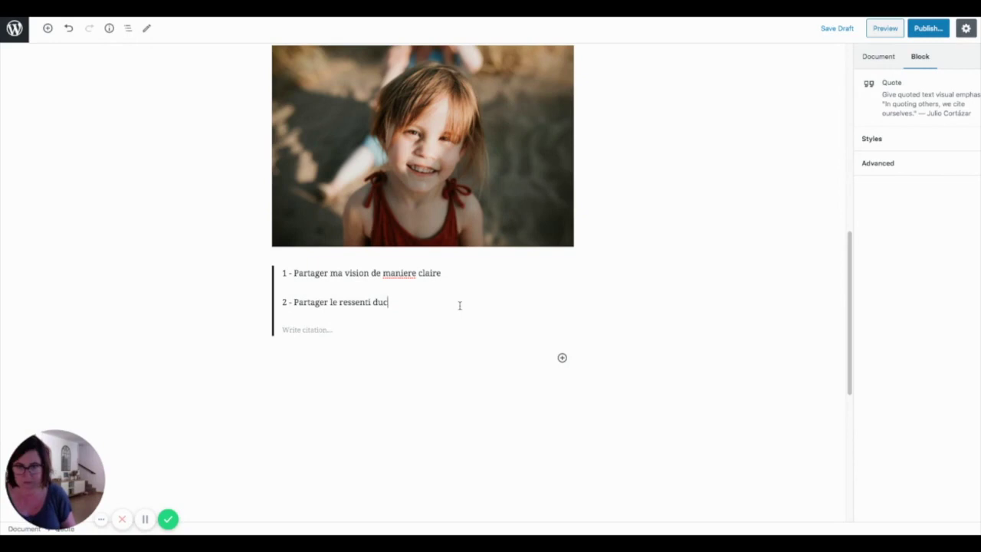
pyautogui.write(' client au sein de mon article')
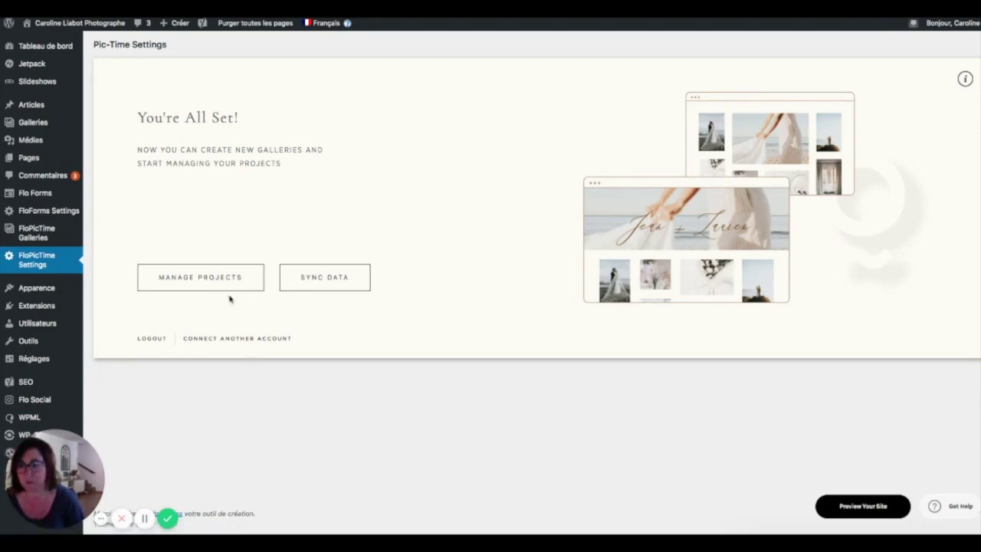
# Sync the Pic-Time data and start a new FloPicTime gallery
pyautogui.click(324, 277)
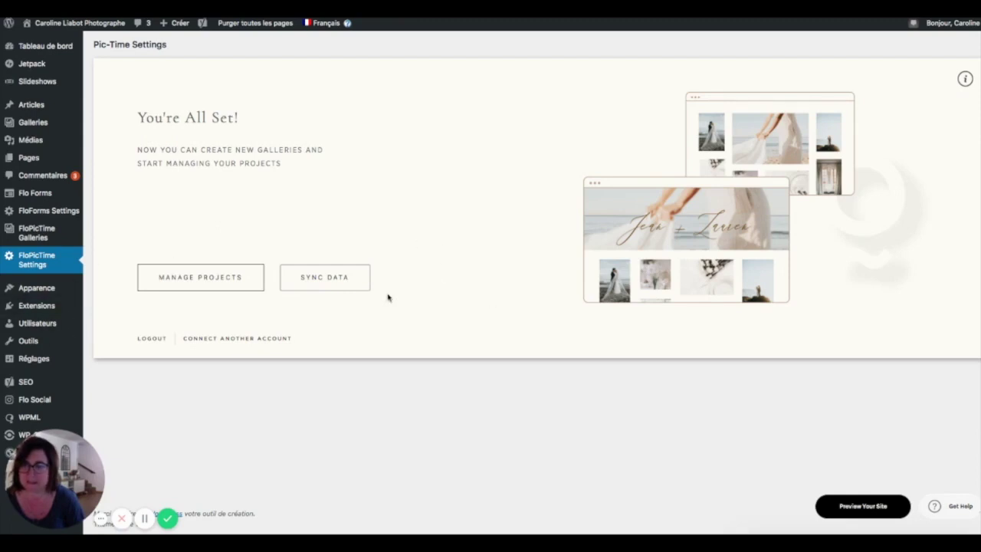
pyautogui.moveTo(59, 240)
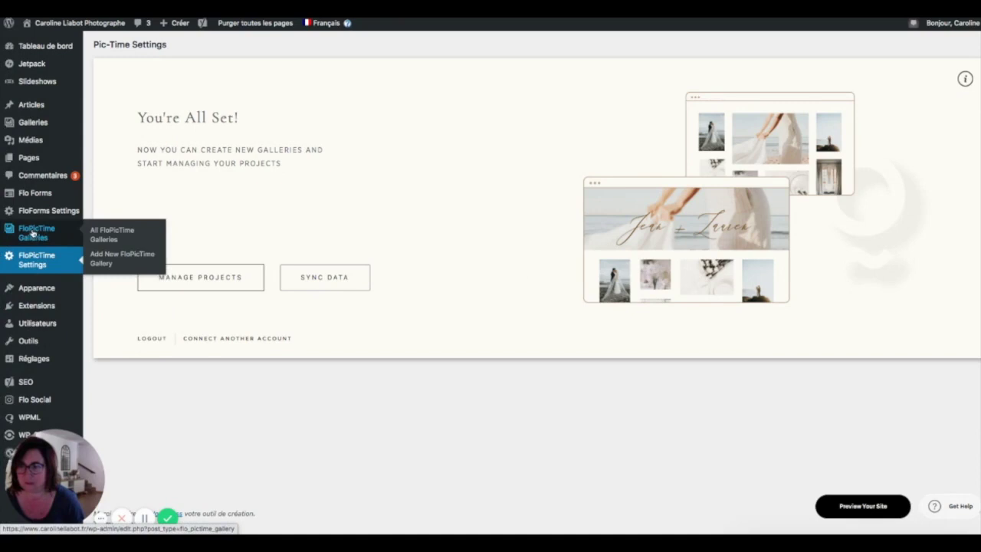
pyautogui.click(57, 238)
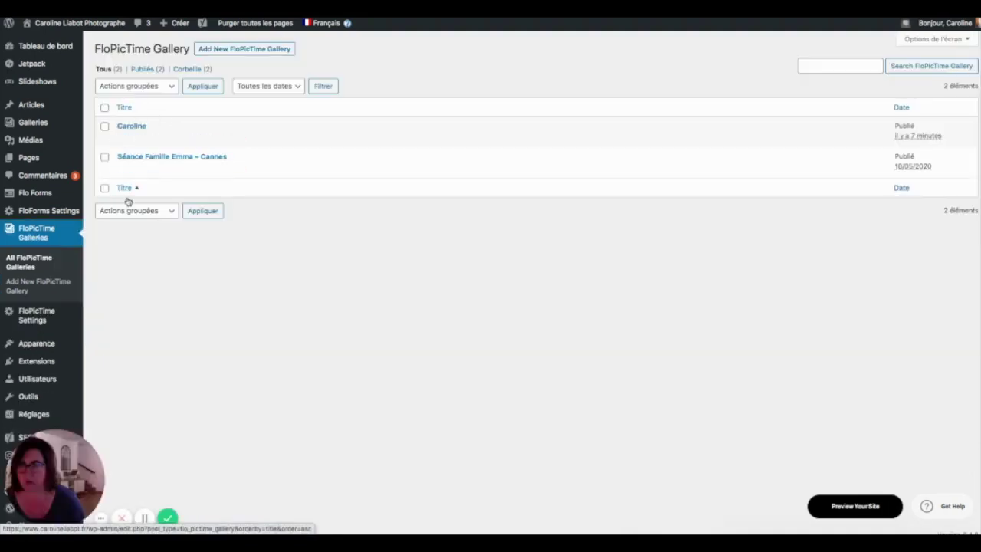
pyautogui.click(248, 51)
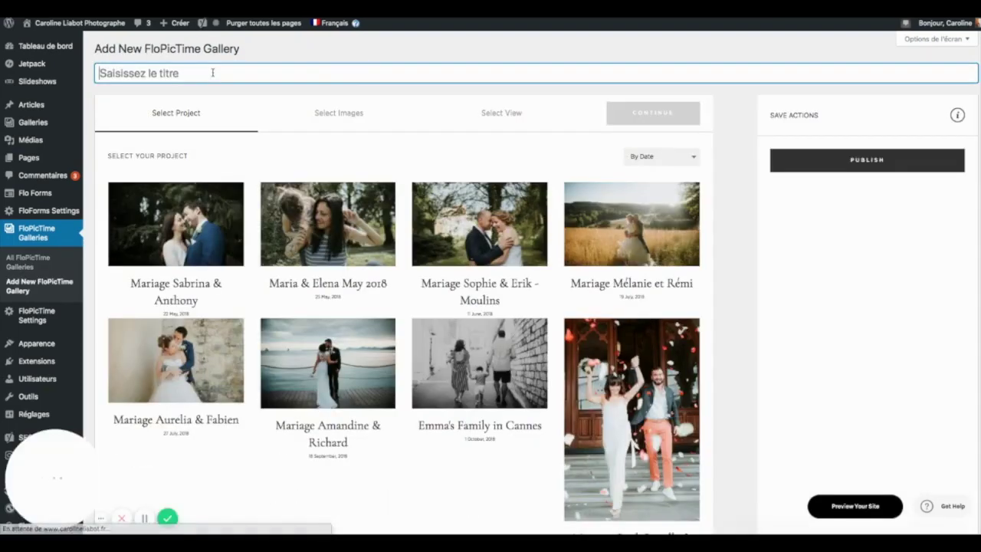
# Title the new gallery with the client's first name followed by "et sa famille"
pyautogui.write('C')
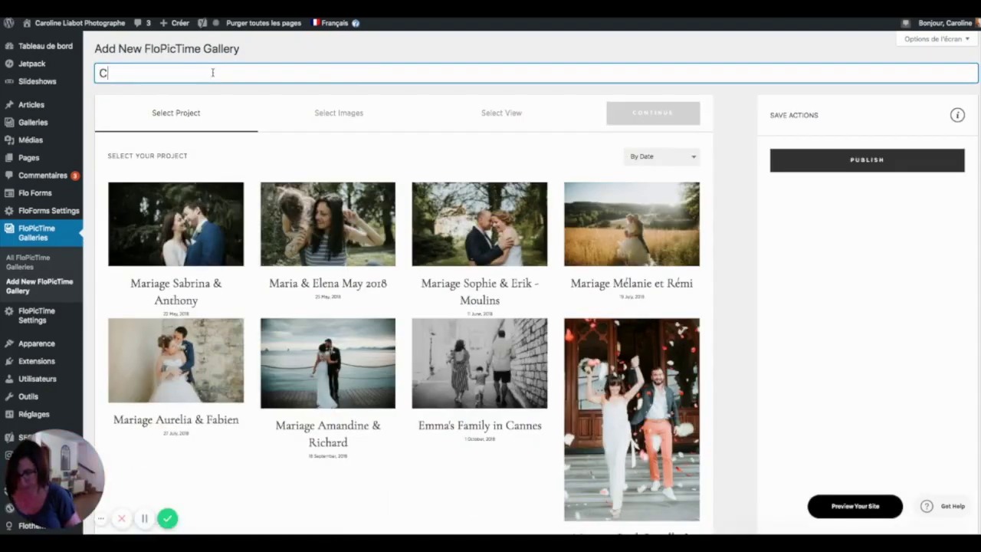
pyautogui.write('aroline ')
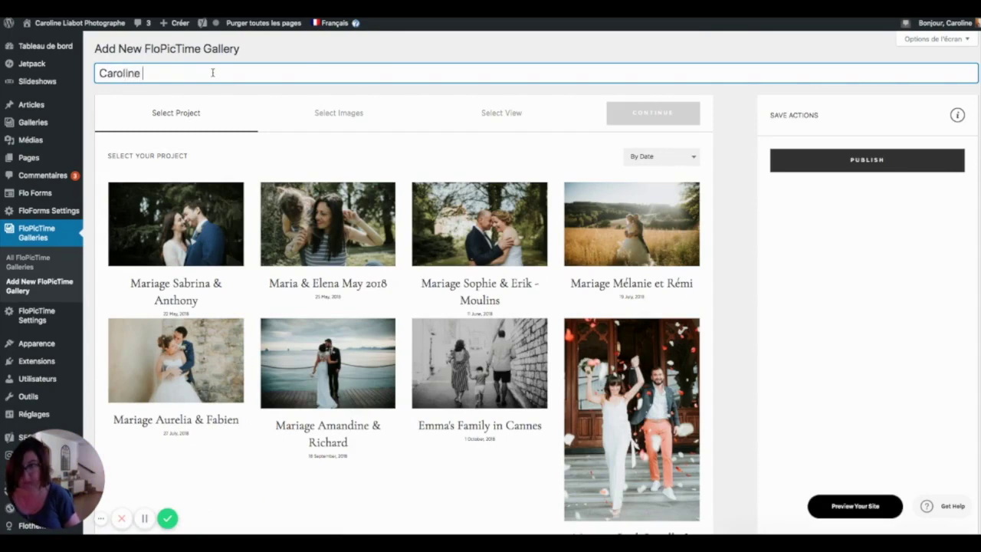
pyautogui.write('et s')
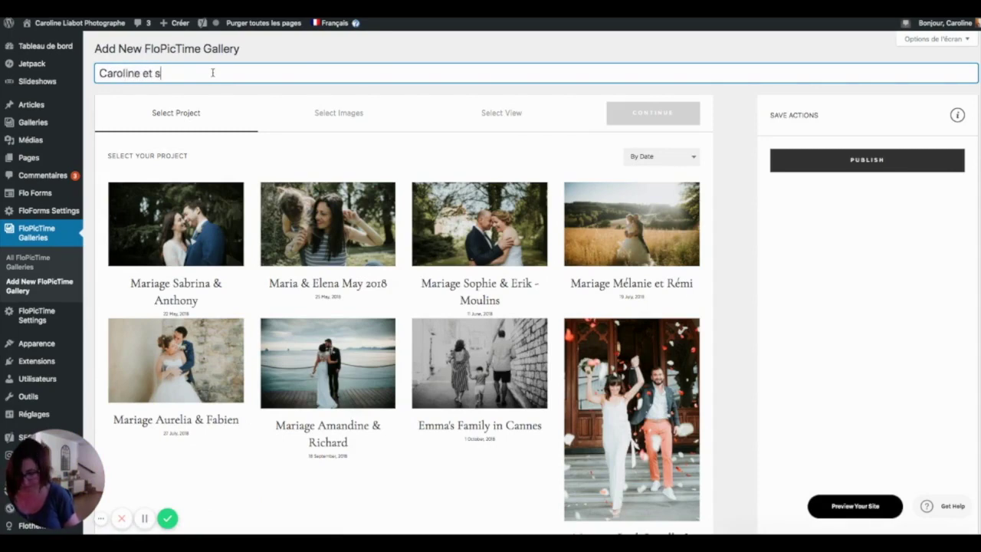
pyautogui.write('a famille')
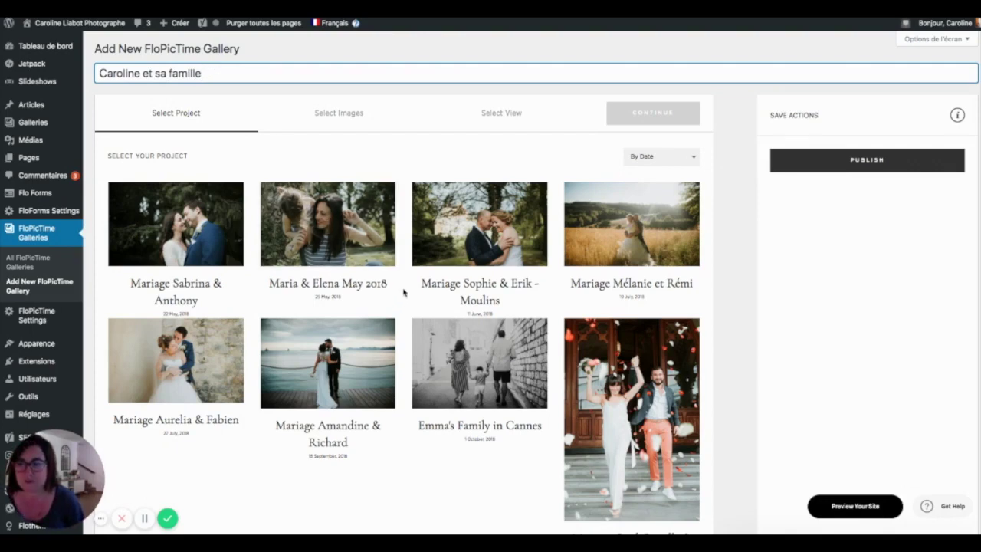
# Find and select the client's family project in the Pic-Time project list, matching the gallery title
pyautogui.scroll(-3, 404, 291)
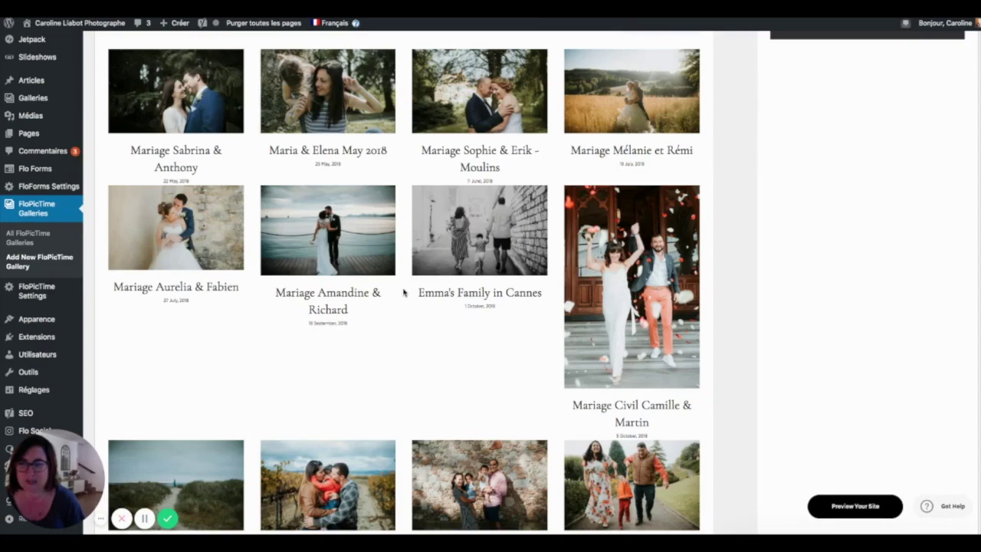
pyautogui.scroll(-10, 404, 292)
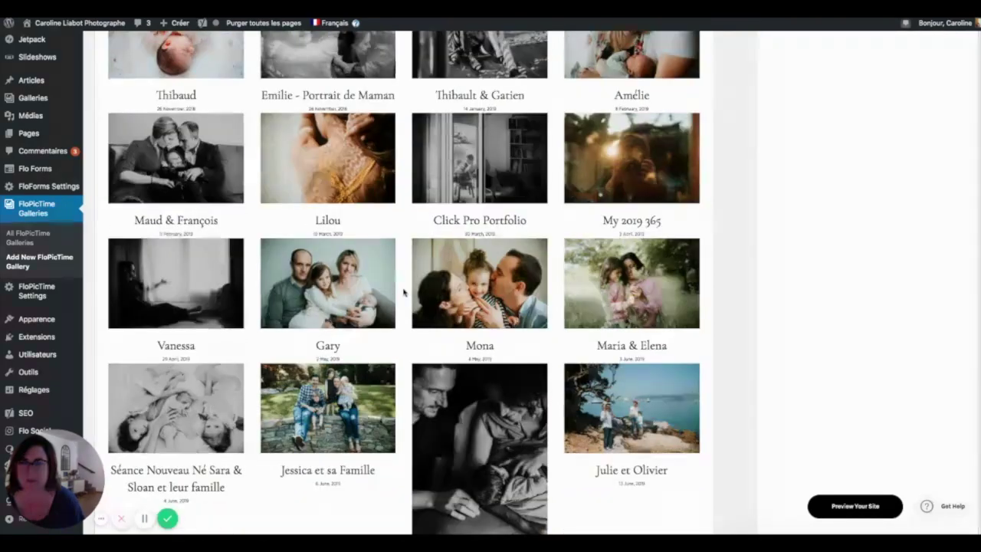
pyautogui.scroll(-1, 404, 292)
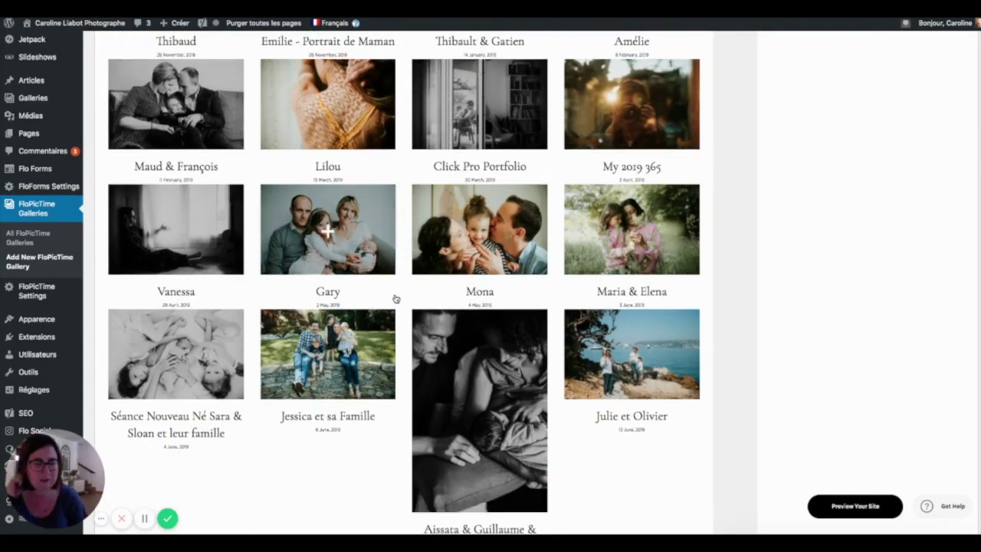
pyautogui.scroll(-2, 395, 300)
pyautogui.scroll(-4, 395, 299)
pyautogui.scroll(-2, 395, 299)
pyautogui.scroll(10, 480, 234)
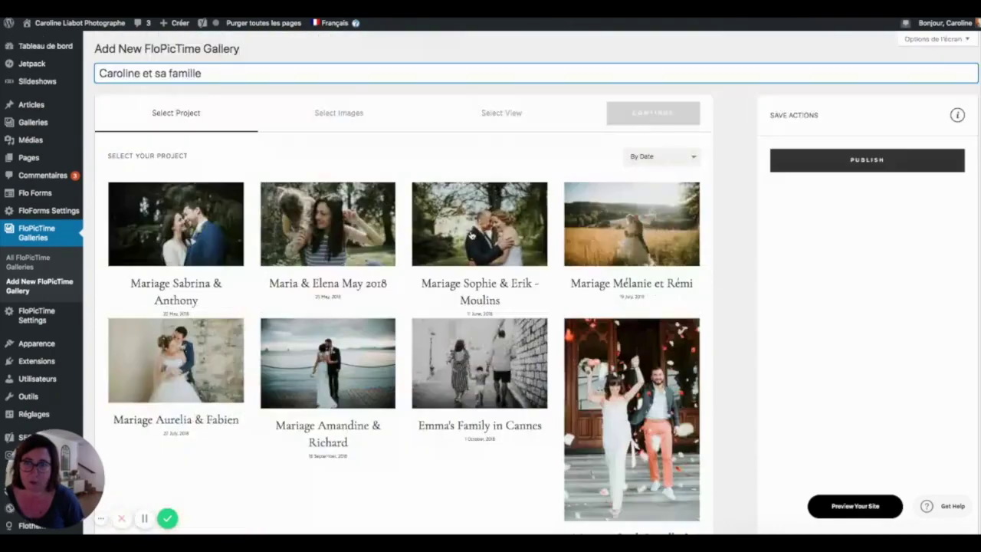
pyautogui.scroll(-10, 263, 410)
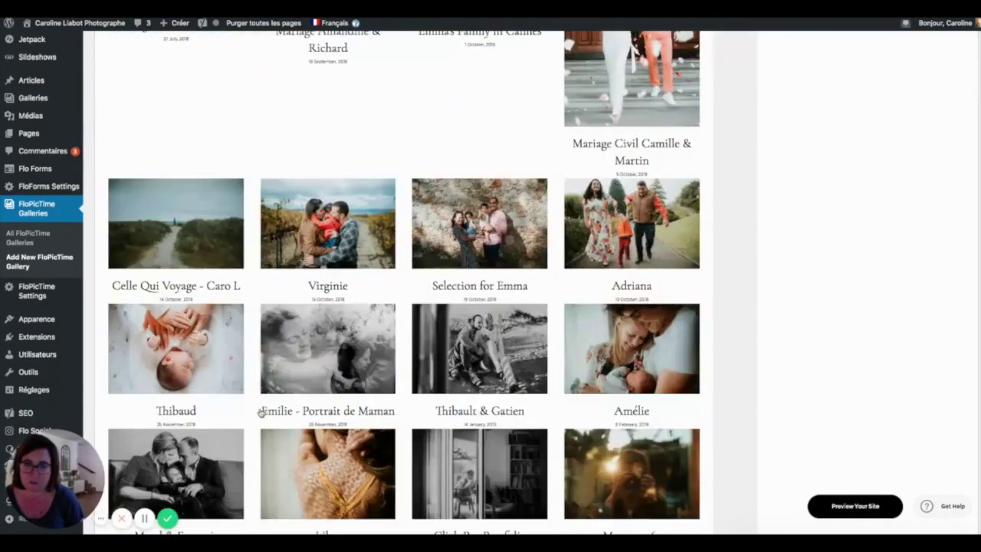
pyautogui.scroll(-15, 263, 414)
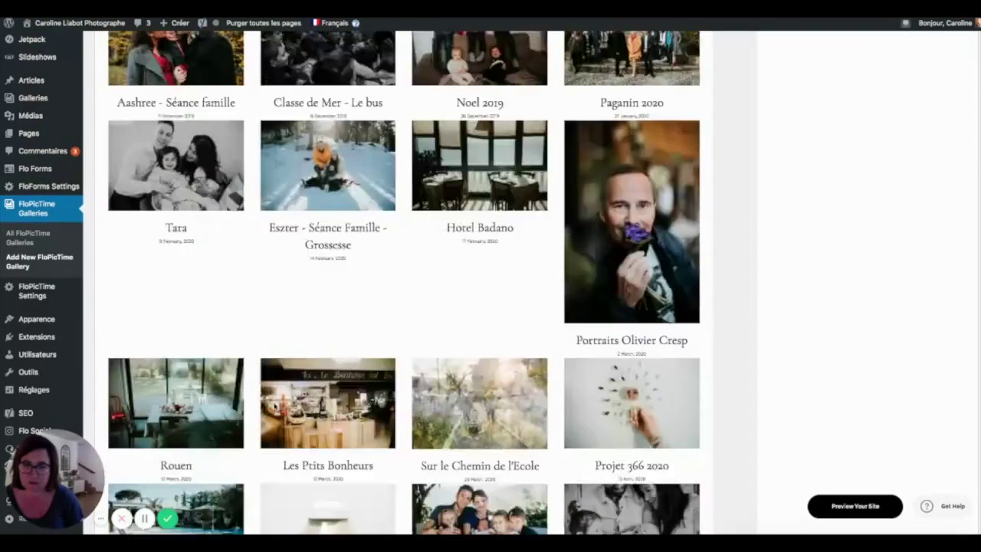
pyautogui.scroll(15, 276, 406)
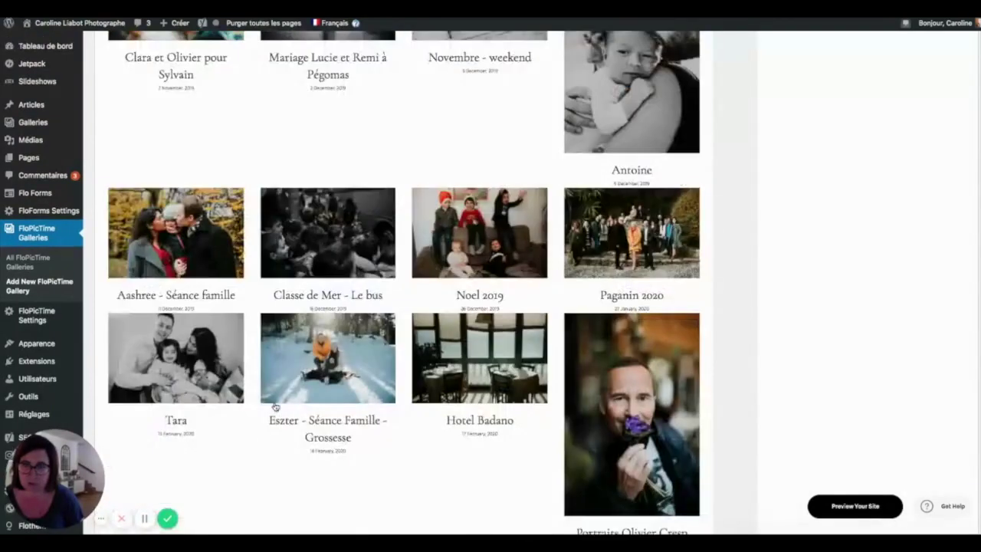
pyautogui.scroll(5, 275, 406)
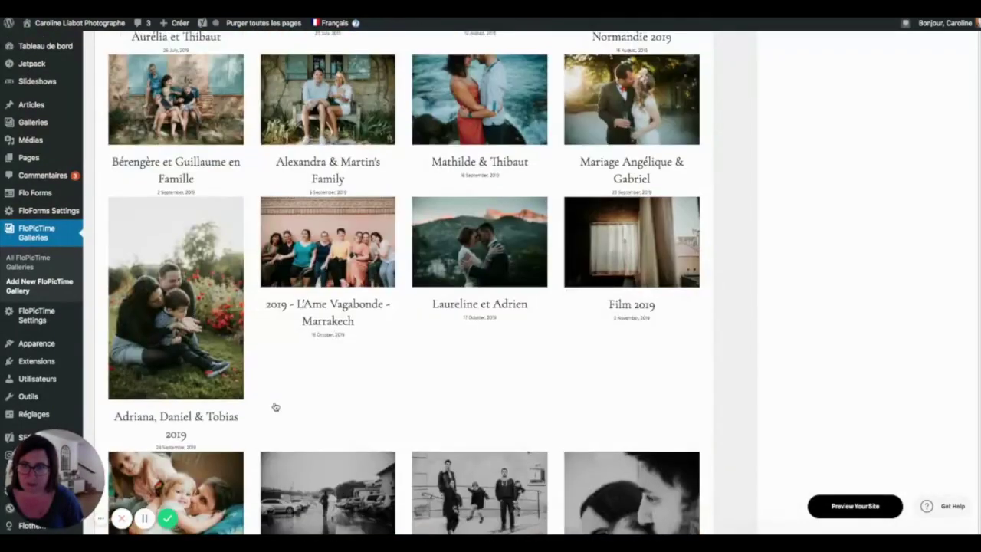
pyautogui.scroll(3, 279, 405)
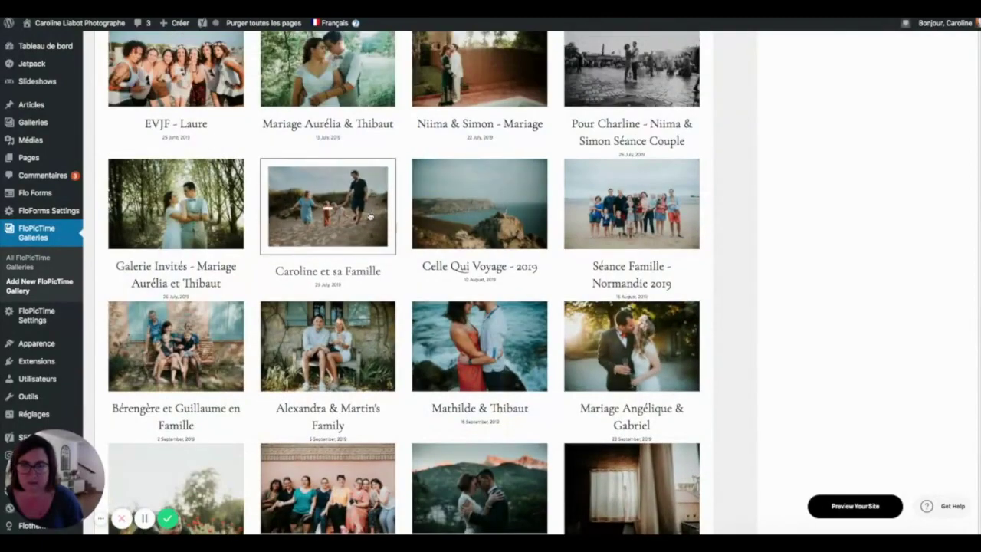
pyautogui.scroll(10, 325, 217)
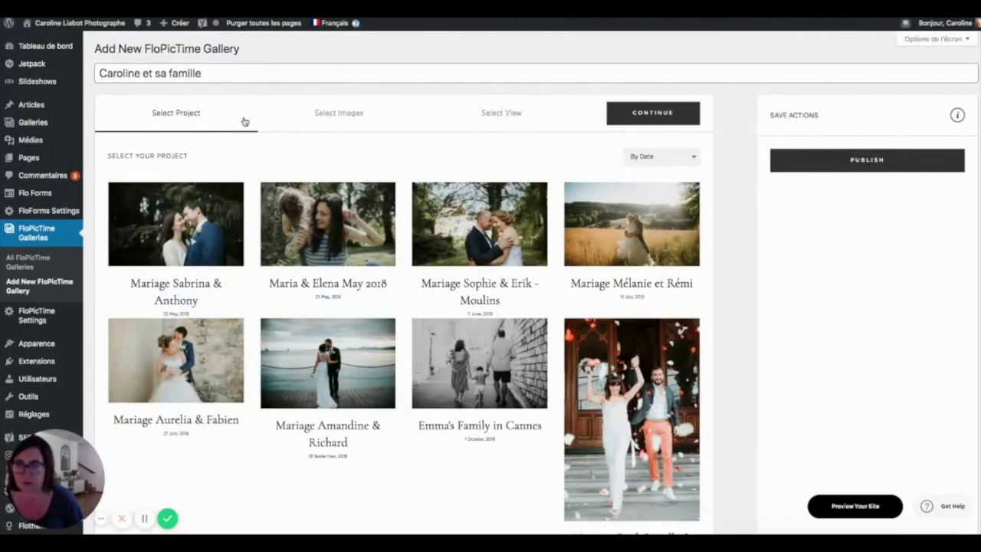
# Go on to image selection, deselect all images of the Séance Famille set and expand it to show every photo
pyautogui.click(356, 117)
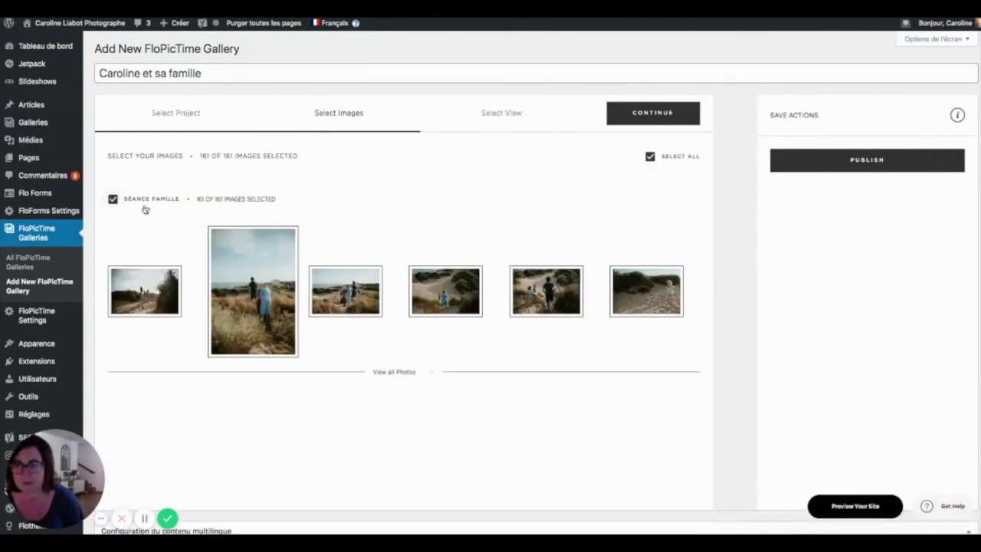
pyautogui.click(113, 199)
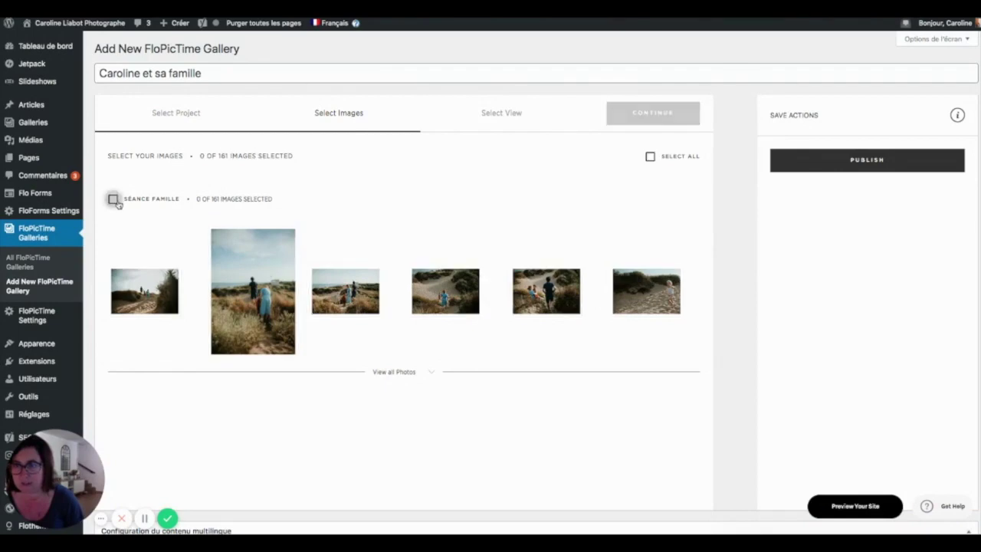
pyautogui.click(388, 373)
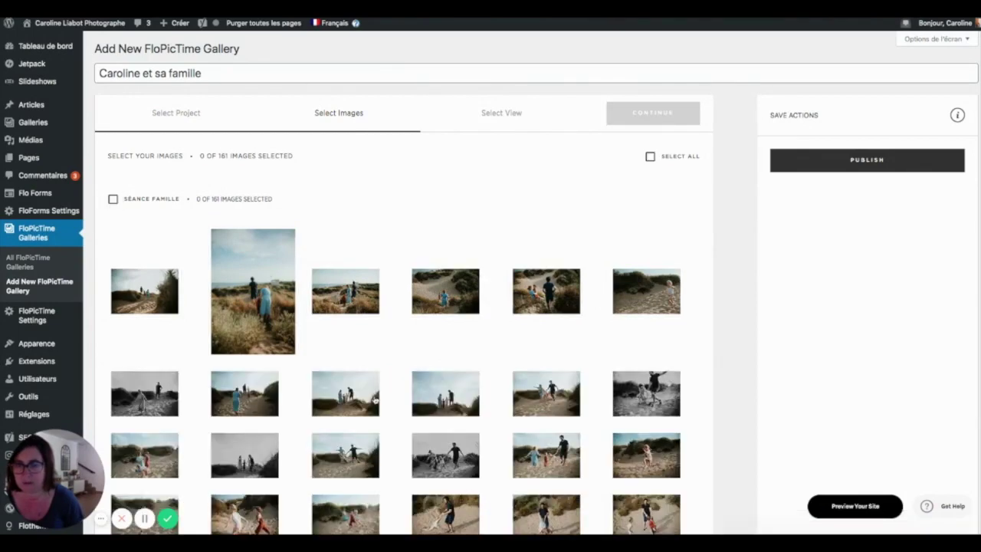
# Select the colour photo of the family in the dunes and two photos of the child in red on the sand
pyautogui.scroll(-3, 402, 441)
pyautogui.click(354, 69)
pyautogui.click(244, 409)
pyautogui.click(556, 383)
# Add four black-and-white photos of the parents holding the children in the dunes to the selection
pyautogui.scroll(-2, 541, 407)
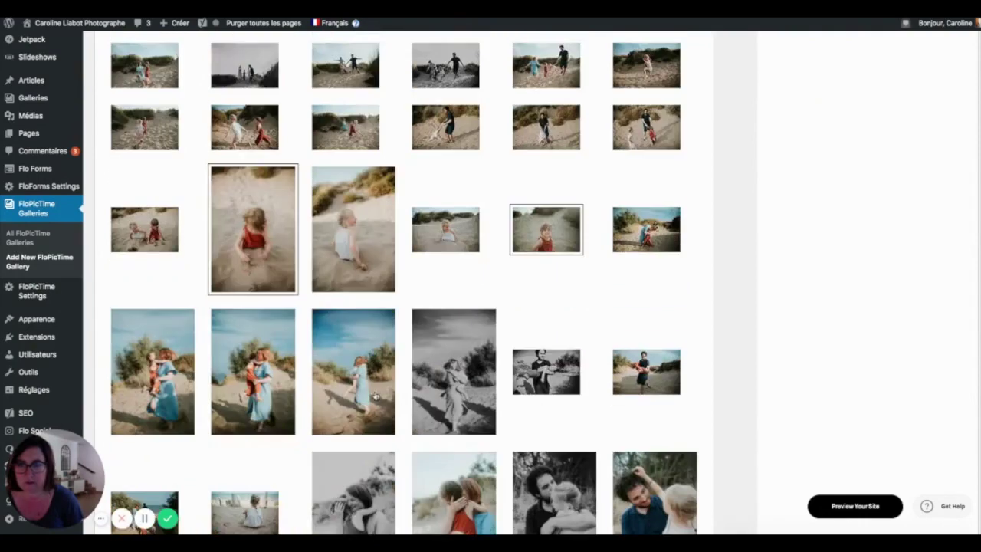
pyautogui.click(463, 391)
pyautogui.click(558, 392)
pyautogui.click(562, 474)
pyautogui.click(355, 497)
# Add a seated colour family portrait, a black-and-white swimming photo and the colour photo of legs in the surf to the selection
pyautogui.scroll(-4, 361, 483)
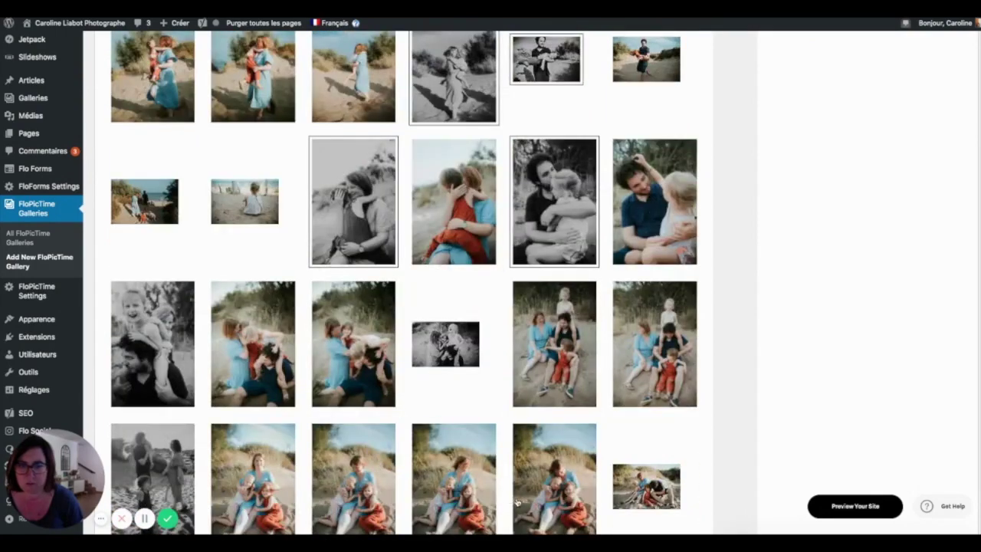
pyautogui.scroll(-5, 472, 495)
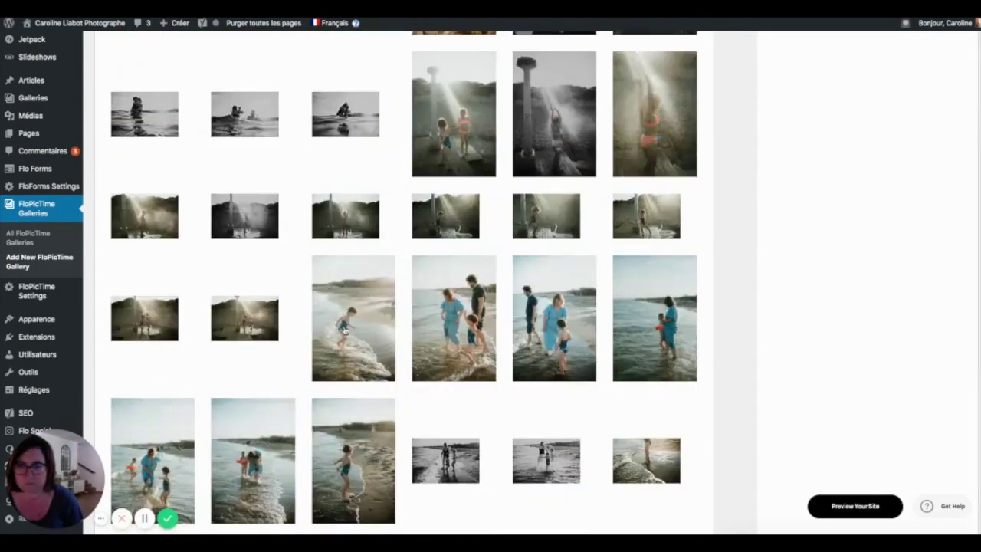
pyautogui.click(250, 121)
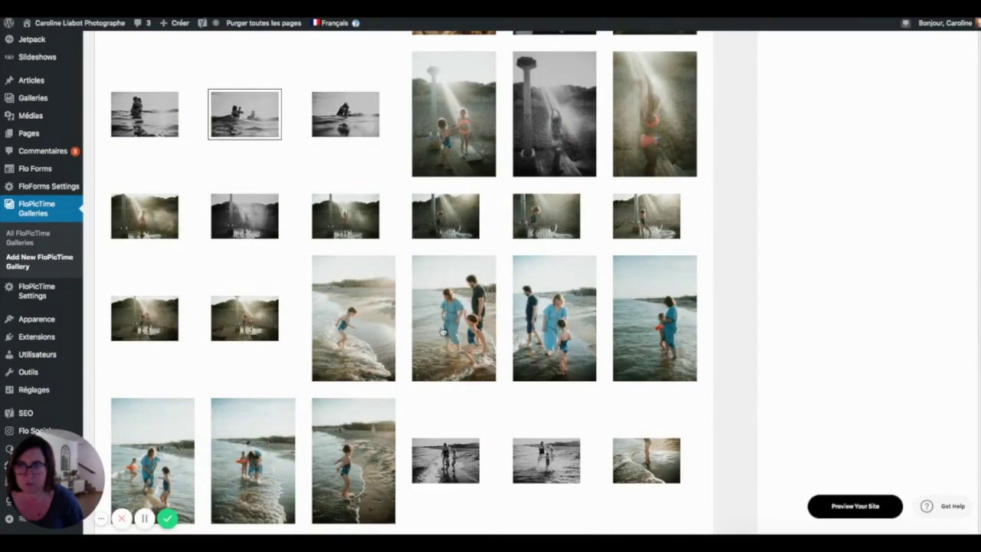
pyautogui.click(642, 466)
# Add four beach photos to the selection: the two children on the sand, the black-and-white kiss and two sunset shots with the mother
pyautogui.scroll(-5, 421, 510)
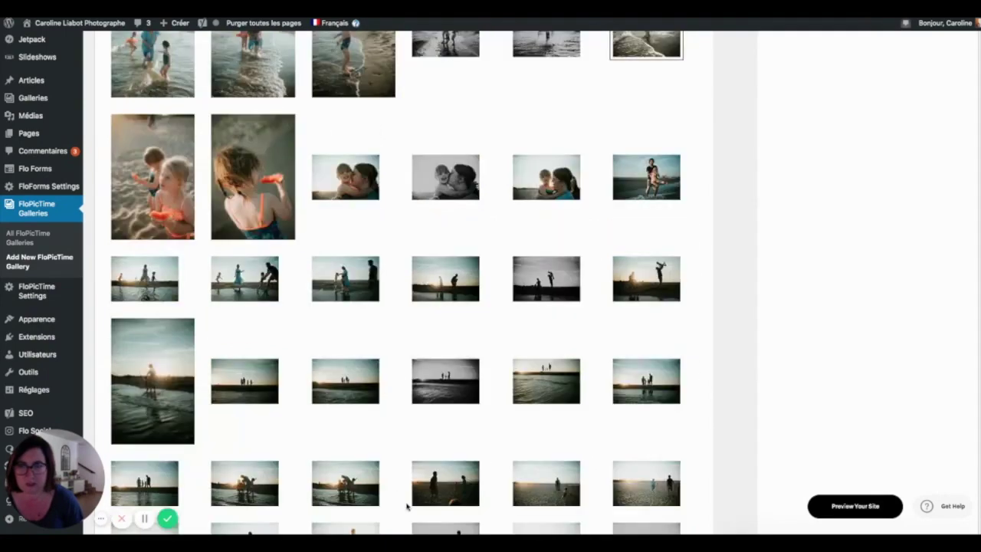
pyautogui.click(176, 209)
pyautogui.click(463, 197)
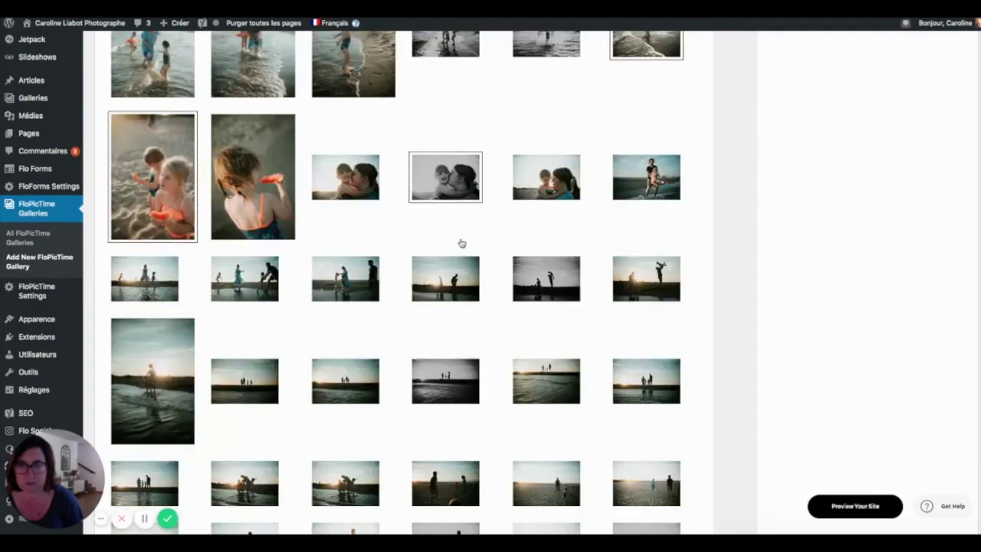
pyautogui.scroll(-3, 491, 479)
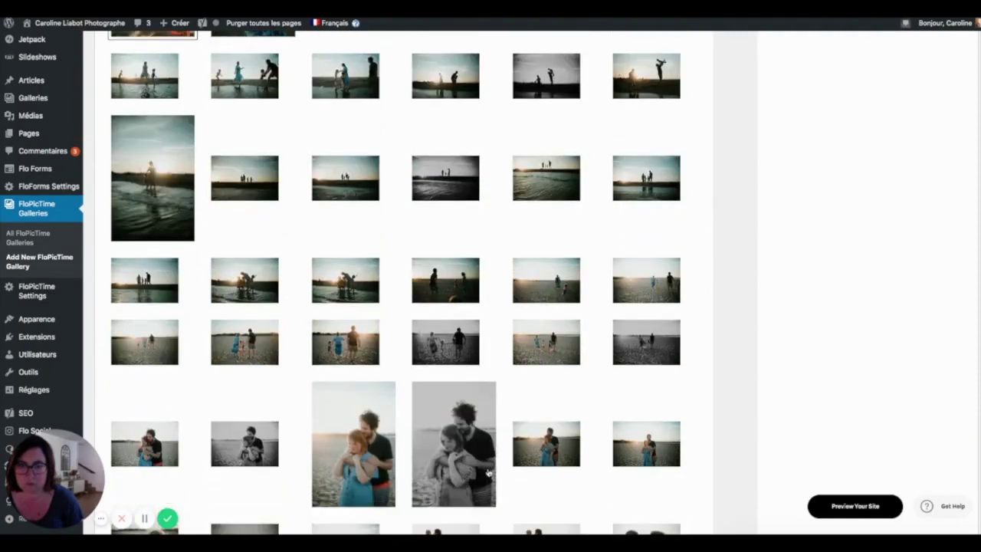
pyautogui.scroll(-3, 608, 437)
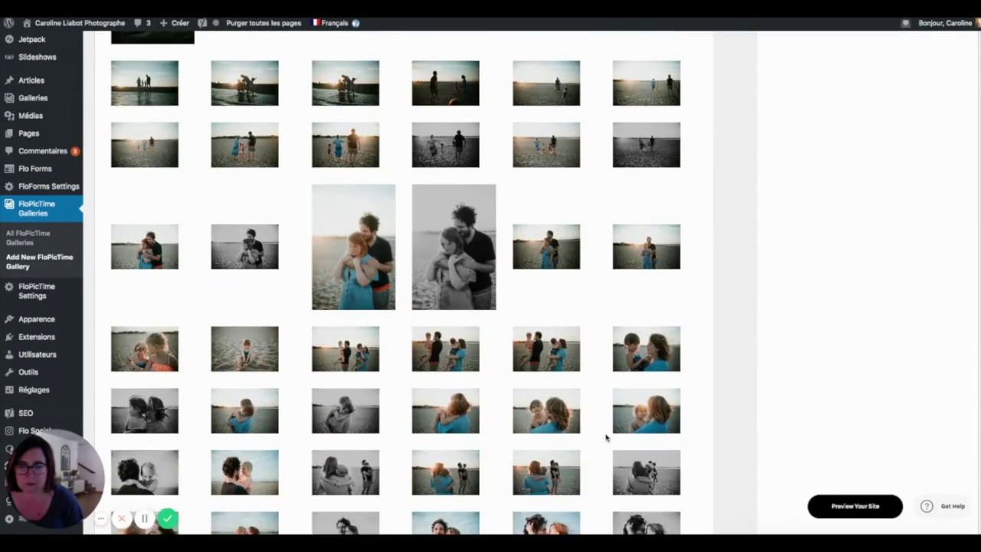
pyautogui.click(554, 411)
pyautogui.click(466, 468)
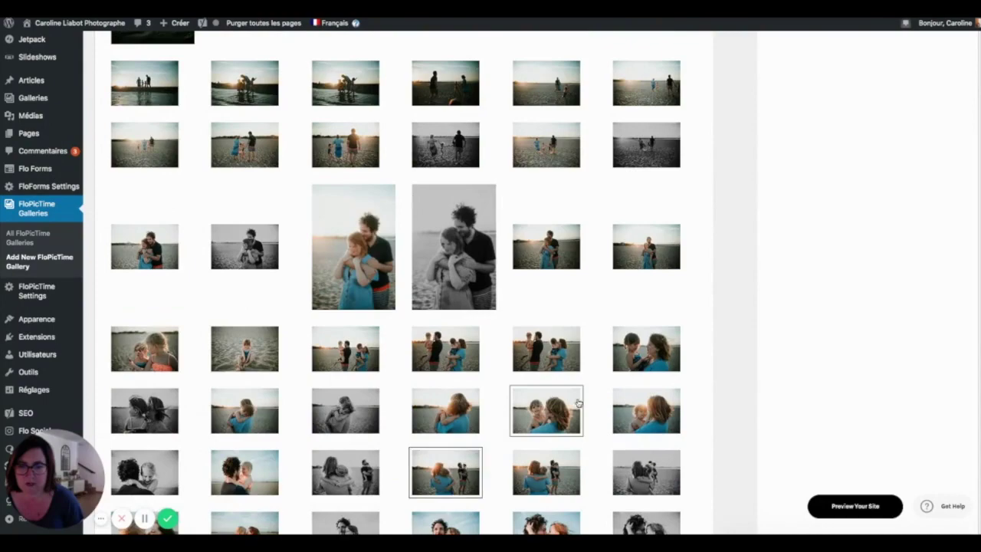
# Go on to the gallery view settings and set the desktop content padding to 46px and the top and bottom padding to 44px
pyautogui.scroll(20, 607, 389)
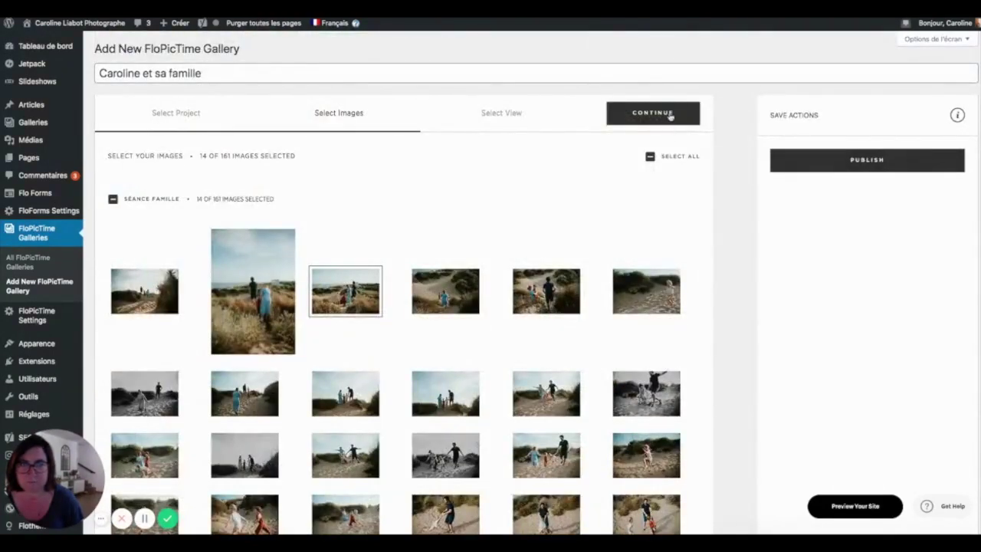
pyautogui.click(503, 112)
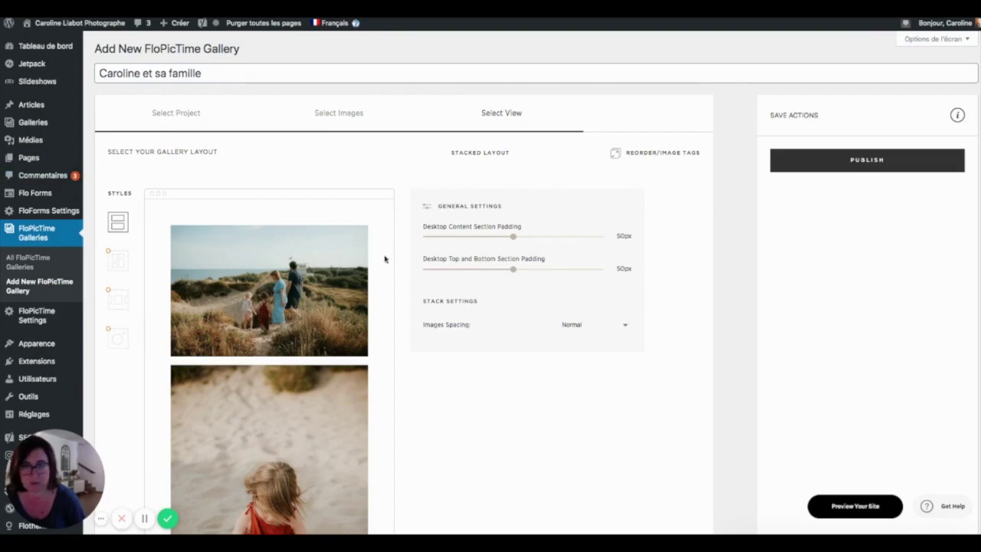
pyautogui.moveTo(514, 237); pyautogui.dragTo(502, 270)
# Compare the image spacing options of the stacked layout and set the spacing to Thin Spaces
pyautogui.click(571, 325)
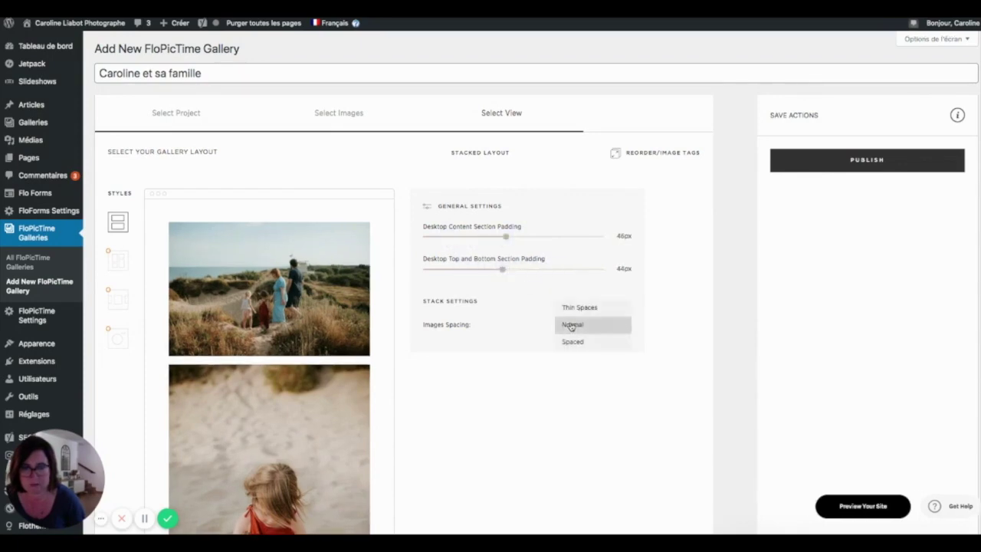
pyautogui.click(577, 309)
pyautogui.click(573, 332)
pyautogui.click(580, 359)
pyautogui.click(591, 328)
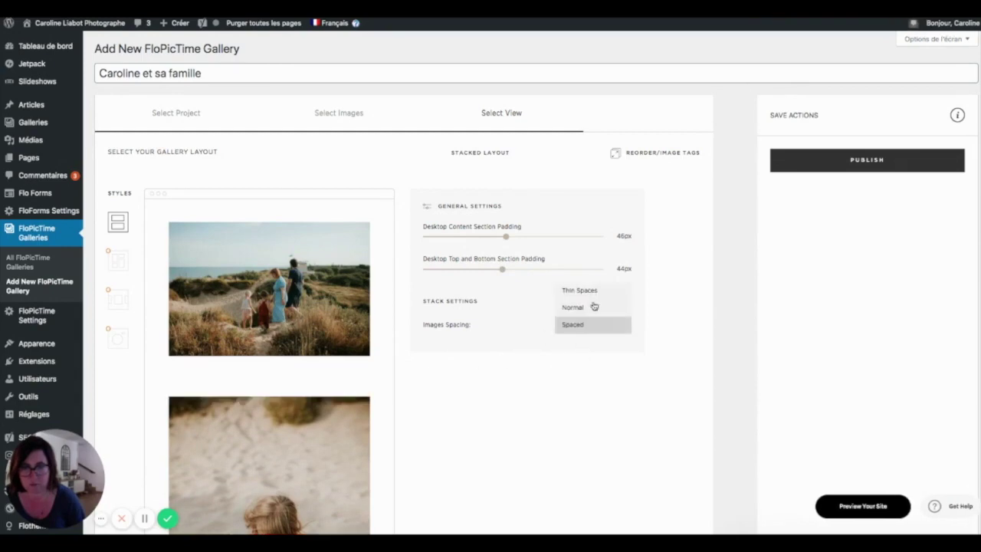
pyautogui.click(594, 295)
# Reorder the gallery images, mixing black-and-white portraits among the colour ones and placing the surf photo before the swimming photo
pyautogui.click(634, 157)
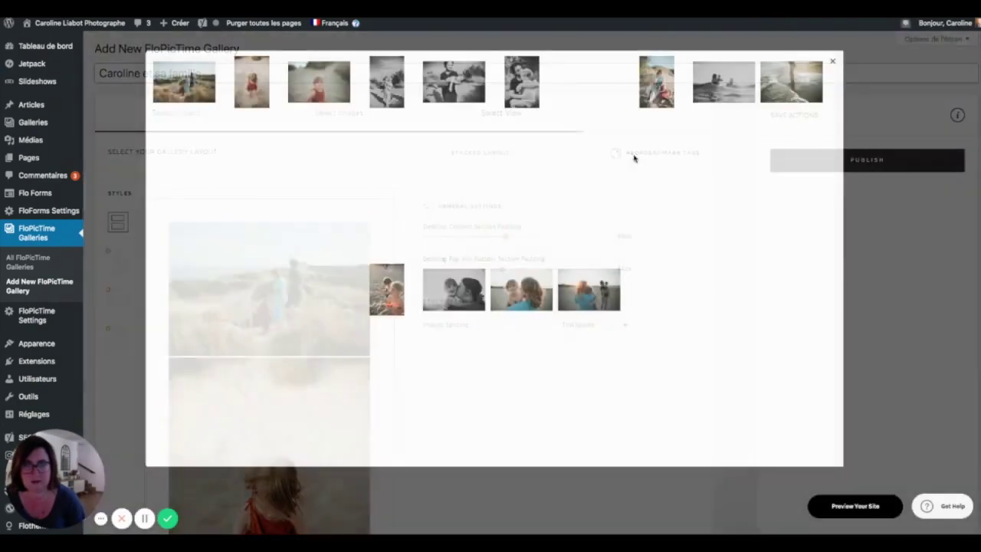
pyautogui.moveTo(376, 86); pyautogui.dragTo(267, 91)
pyautogui.moveTo(387, 80); pyautogui.dragTo(451, 83)
pyautogui.moveTo(657, 83); pyautogui.dragTo(591, 84)
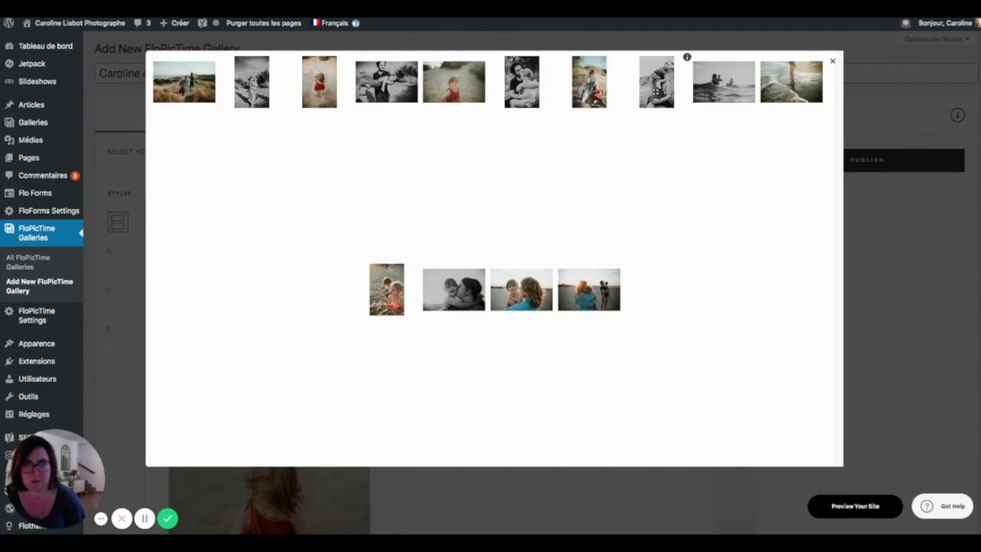
pyautogui.moveTo(739, 86); pyautogui.dragTo(791, 83)
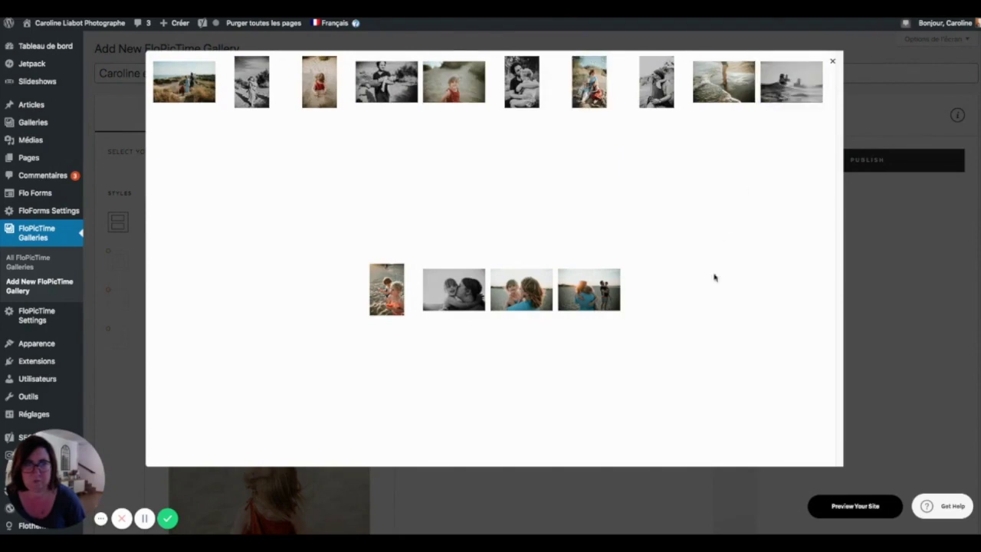
pyautogui.scroll(-1, 707, 302)
pyautogui.click(833, 61)
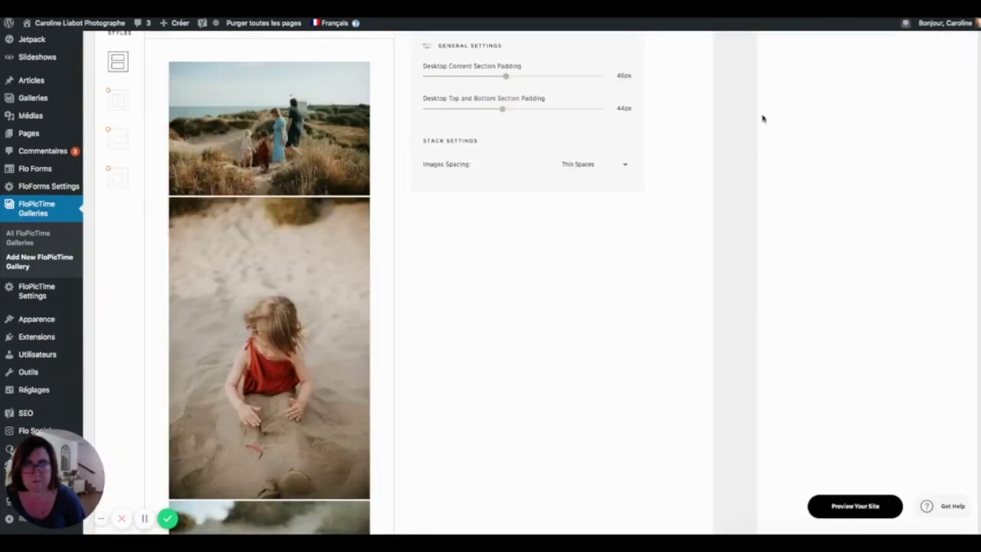
# Publish the new FloPicTime gallery
pyautogui.scroll(3, 539, 329)
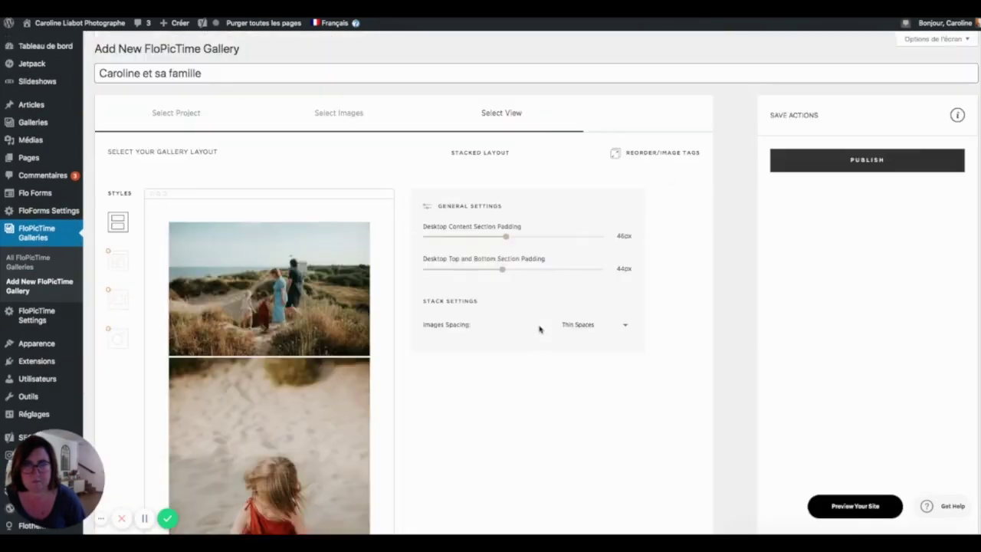
pyautogui.click(869, 160)
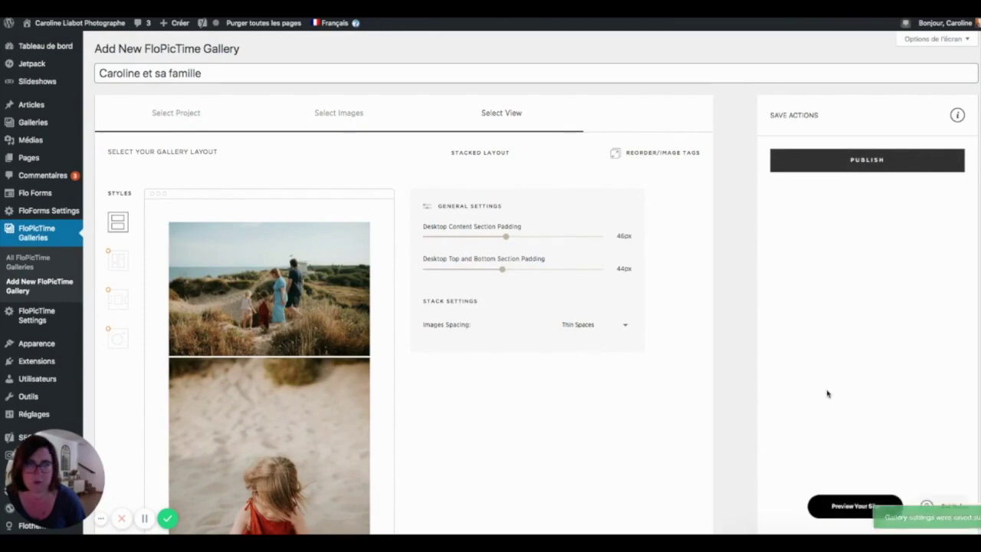
pyautogui.scroll(-1, 827, 393)
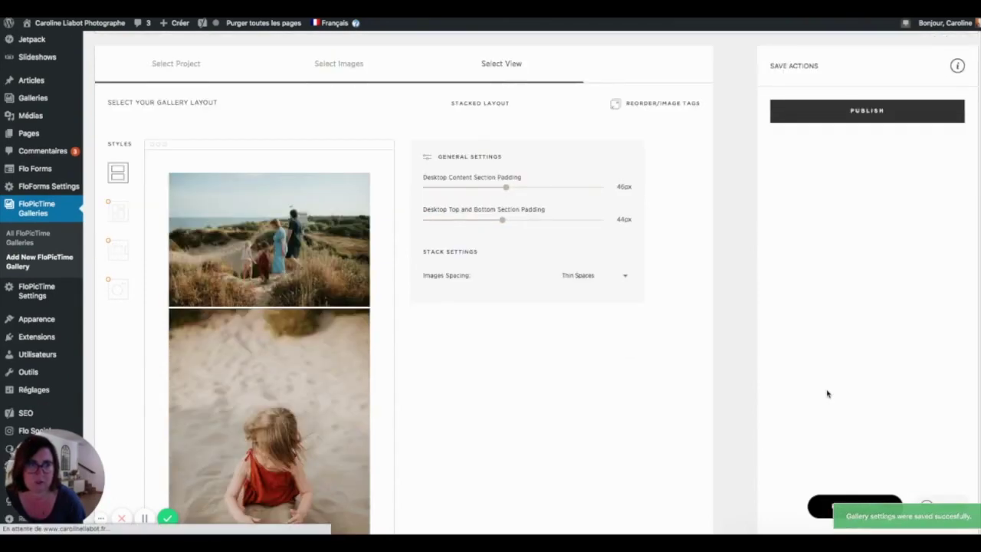
pyautogui.scroll(-1, 827, 393)
pyautogui.scroll(-8, 828, 393)
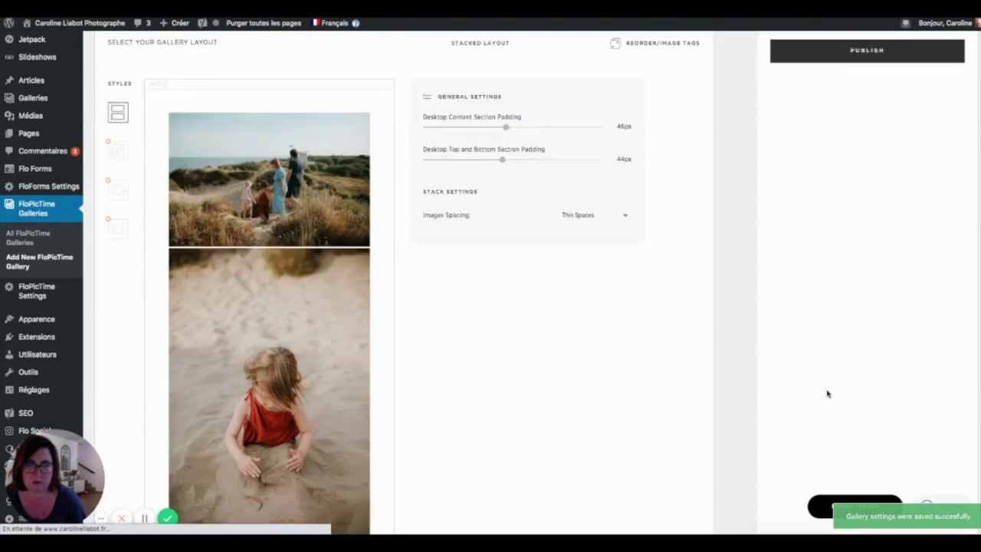
pyautogui.scroll(10, 827, 393)
pyautogui.scroll(1, 827, 393)
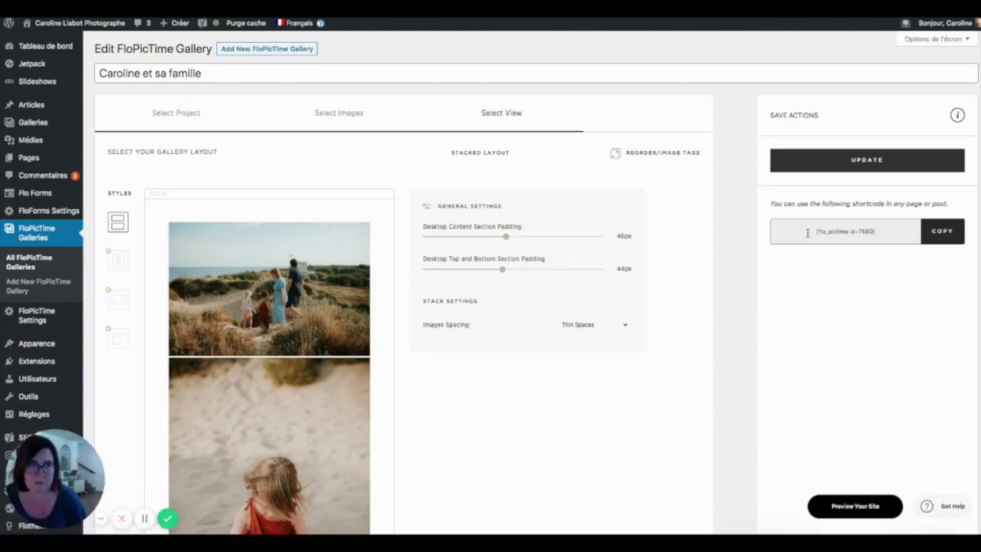
# Copy the new gallery's shortcode [flo_pictime id=7580] and paste it into the family blog post below the empty image block
pyautogui.click(813, 234)
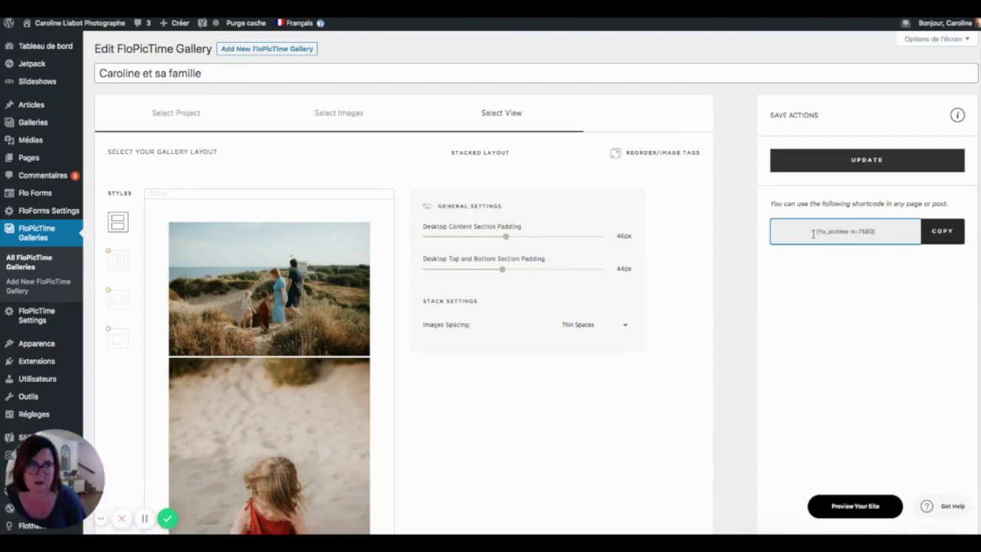
pyautogui.click(803, 228)
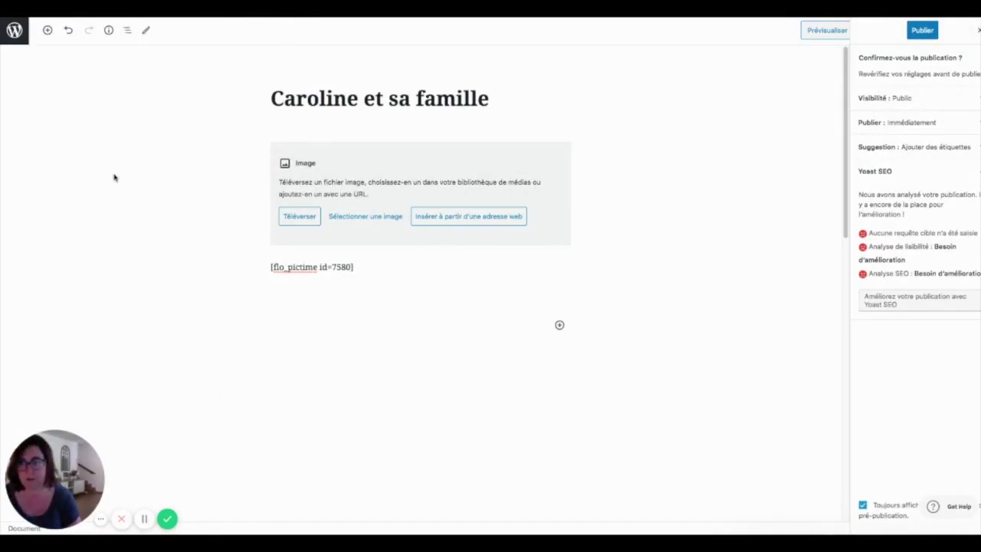
pyautogui.click(345, 98)
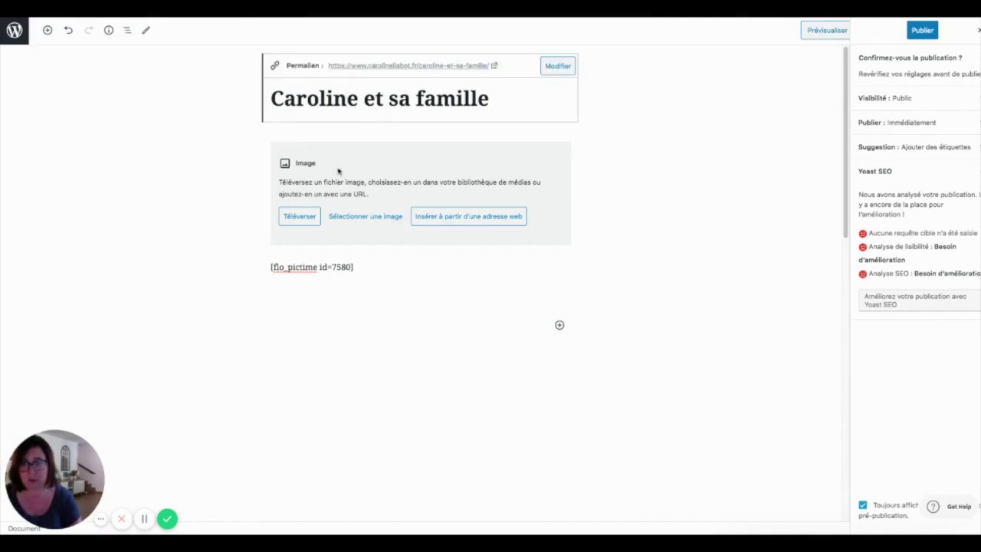
pyautogui.click(360, 279)
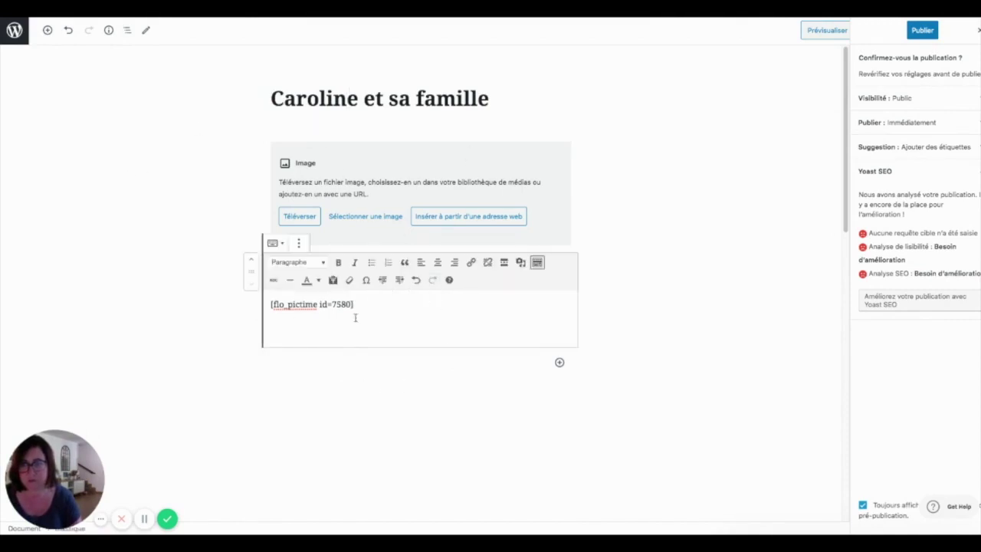
pyautogui.moveTo(377, 307); pyautogui.dragTo(197, 311)
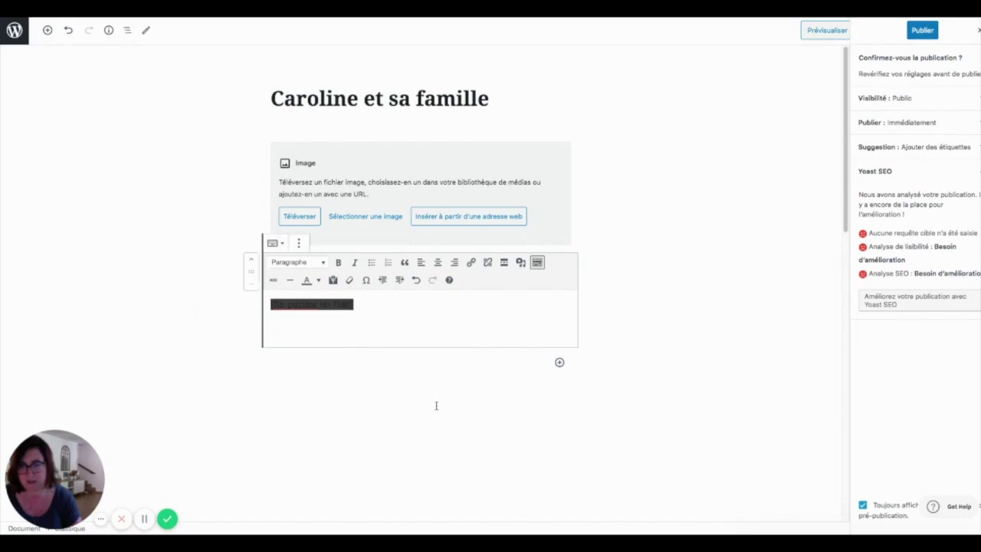
pyautogui.click(354, 360)
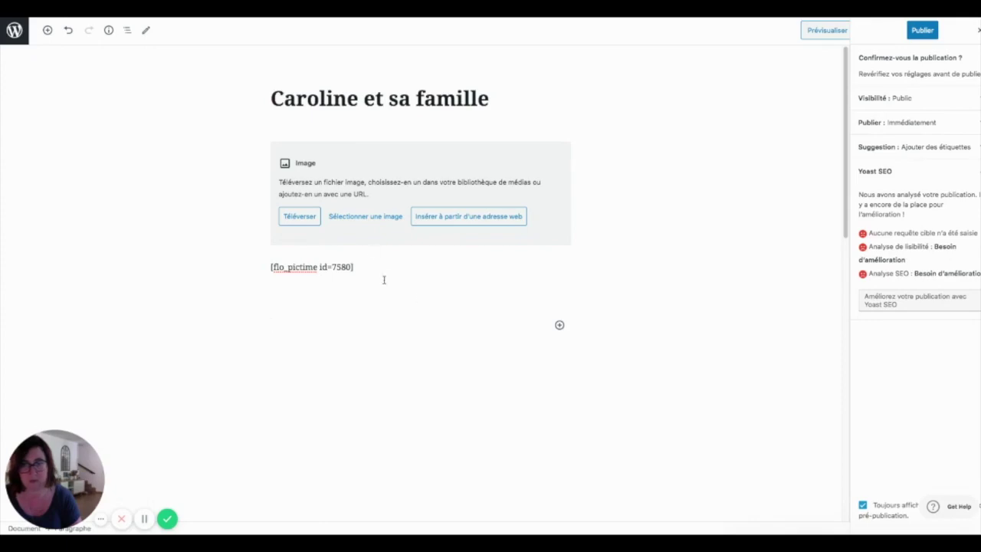
# Preview the post and examine the stacked gallery's photos, their spacing and order from first to last
pyautogui.click(817, 31)
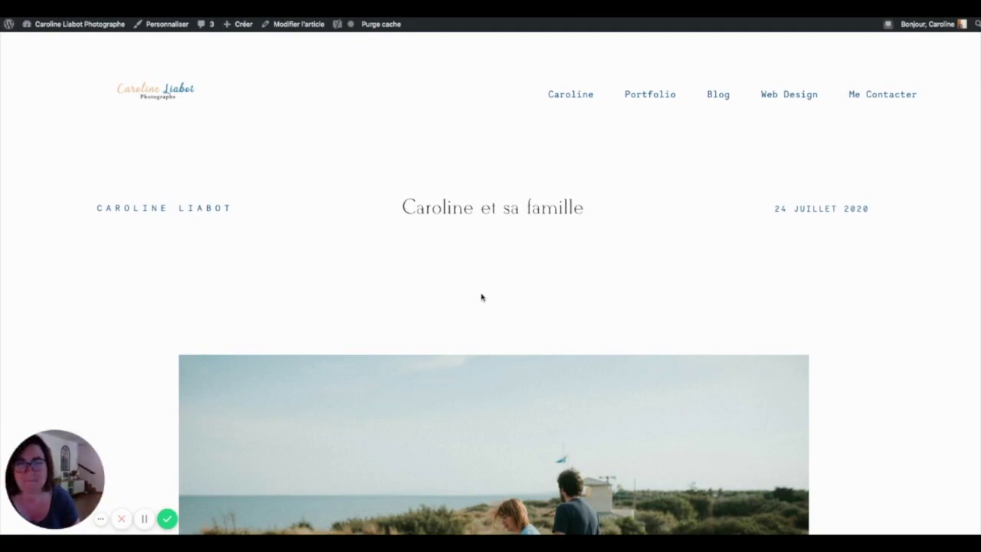
pyautogui.scroll(-5, 651, 384)
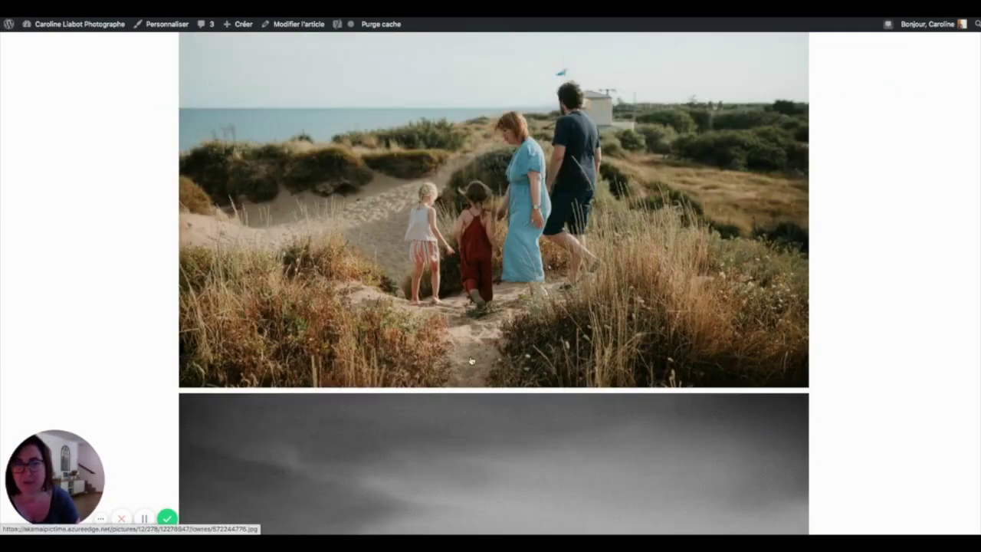
pyautogui.scroll(-4, 479, 364)
pyautogui.scroll(-4, 509, 372)
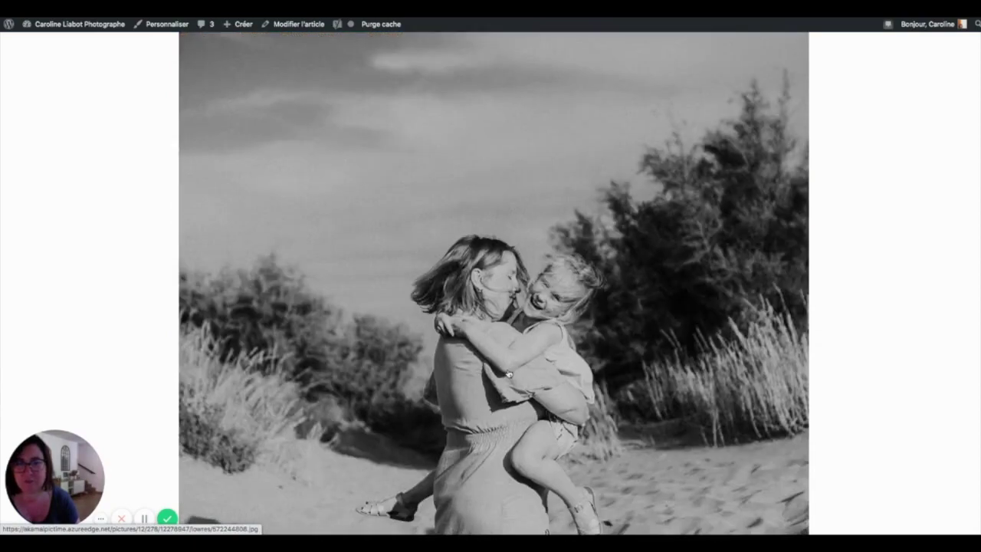
pyautogui.scroll(-18, 508, 373)
pyautogui.scroll(-9, 508, 375)
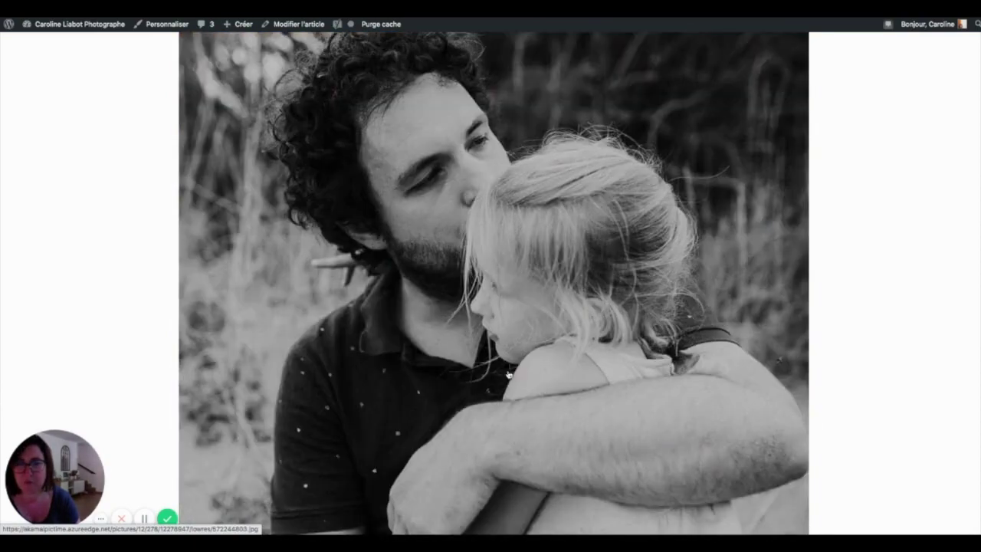
pyautogui.scroll(-20, 508, 374)
pyautogui.scroll(-6, 508, 374)
pyautogui.scroll(-15, 509, 374)
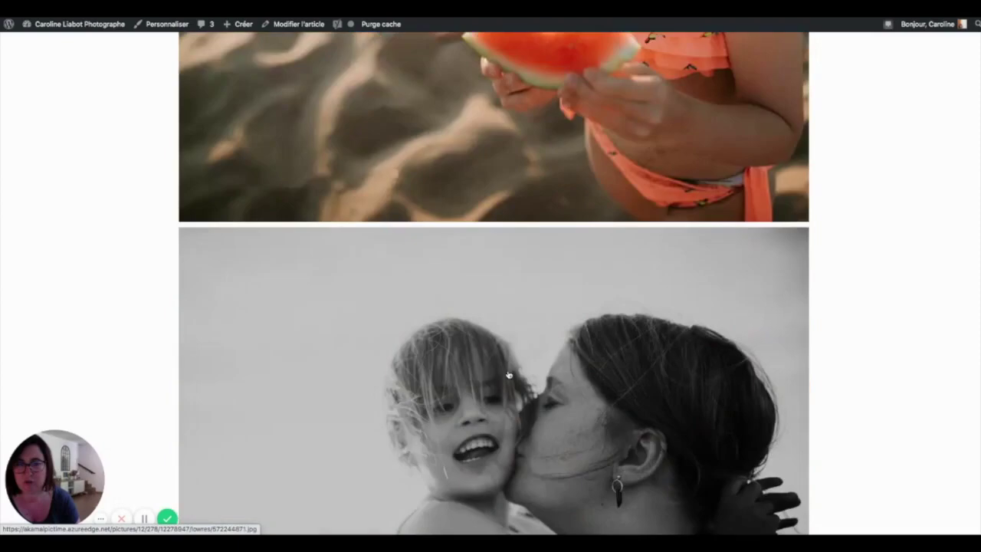
pyautogui.scroll(-10, 509, 375)
pyautogui.scroll(3, 509, 374)
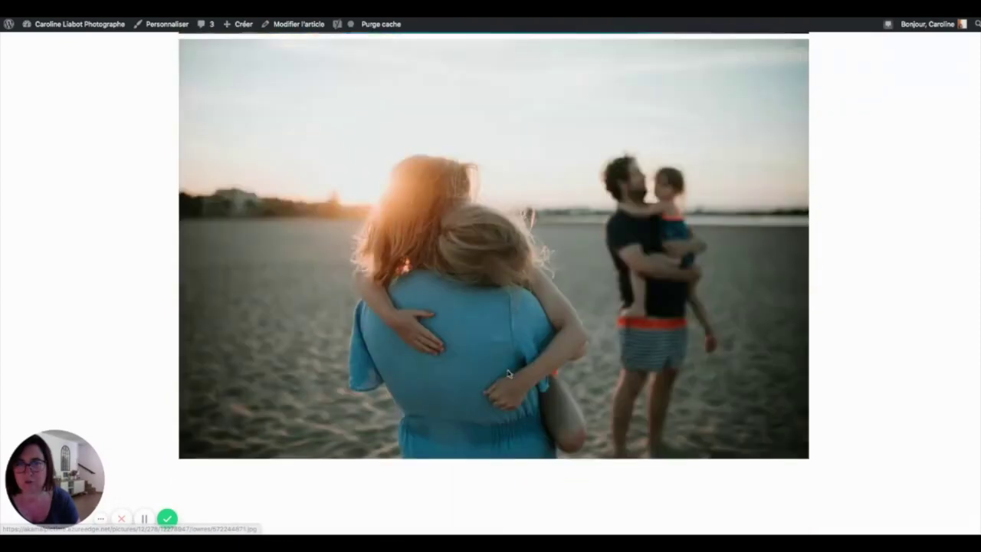
pyautogui.scroll(3, 508, 374)
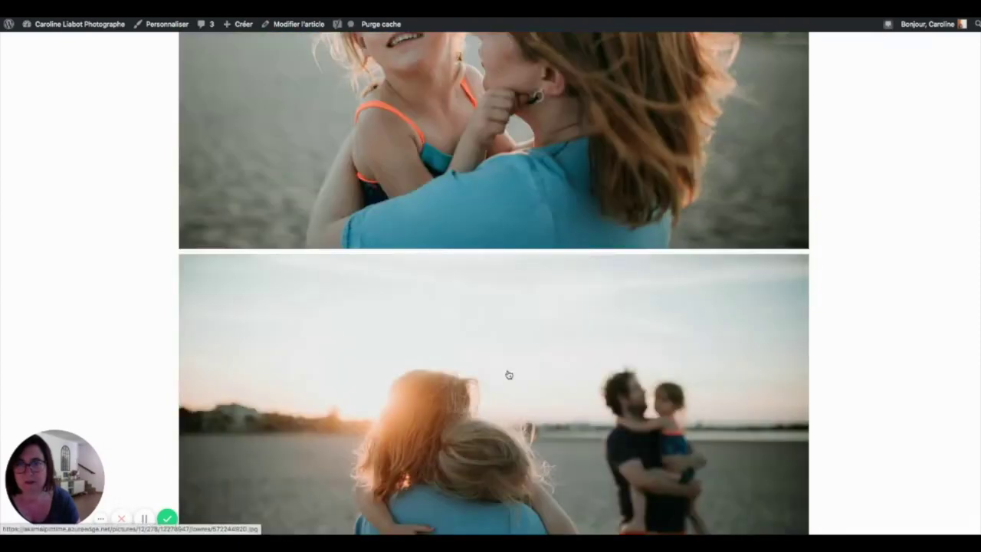
pyautogui.scroll(-15, 509, 374)
pyautogui.scroll(20, 508, 374)
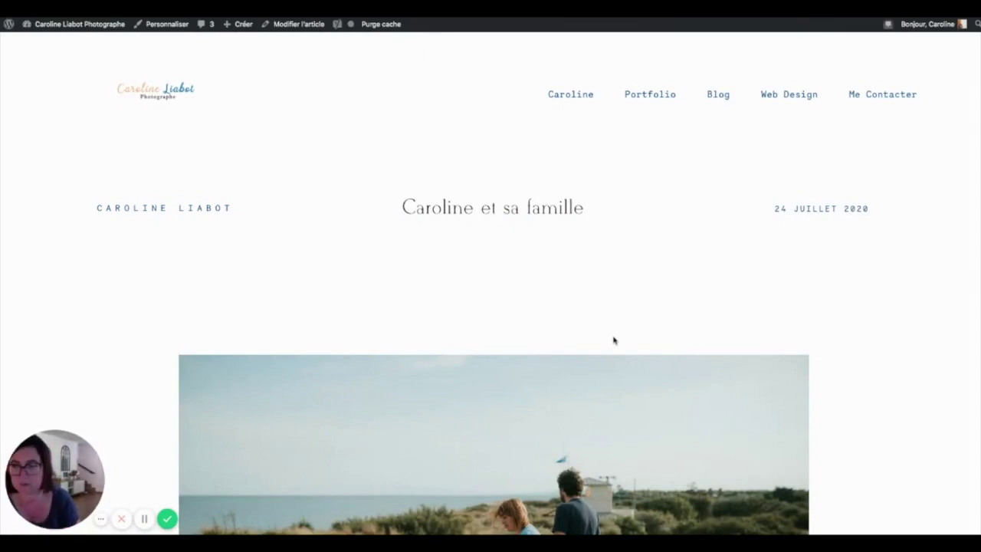
# Review the whole previewed post once more, including the share links, related posts, comment form and Instagram strip below the gallery
pyautogui.scroll(-8, 617, 332)
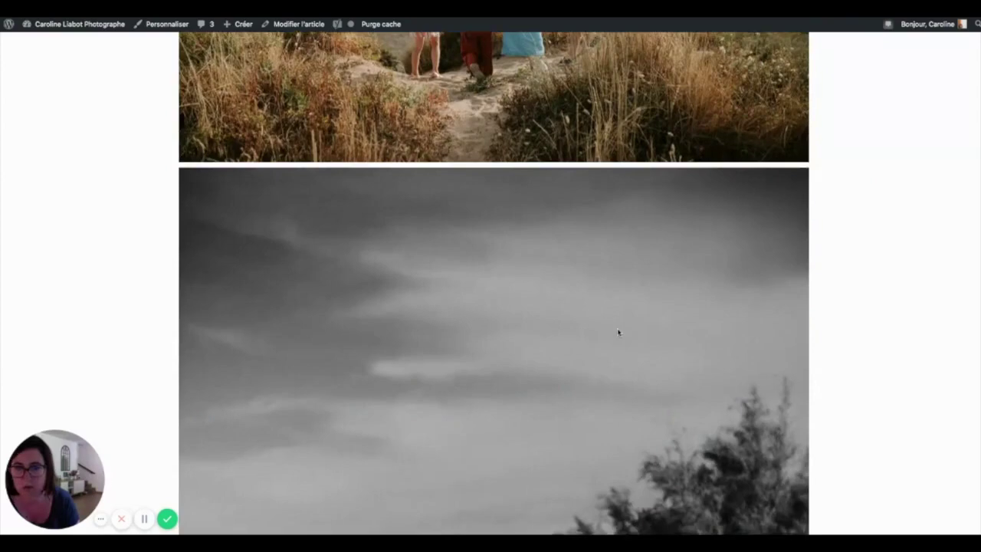
pyautogui.scroll(-15, 617, 331)
pyautogui.scroll(-10, 619, 334)
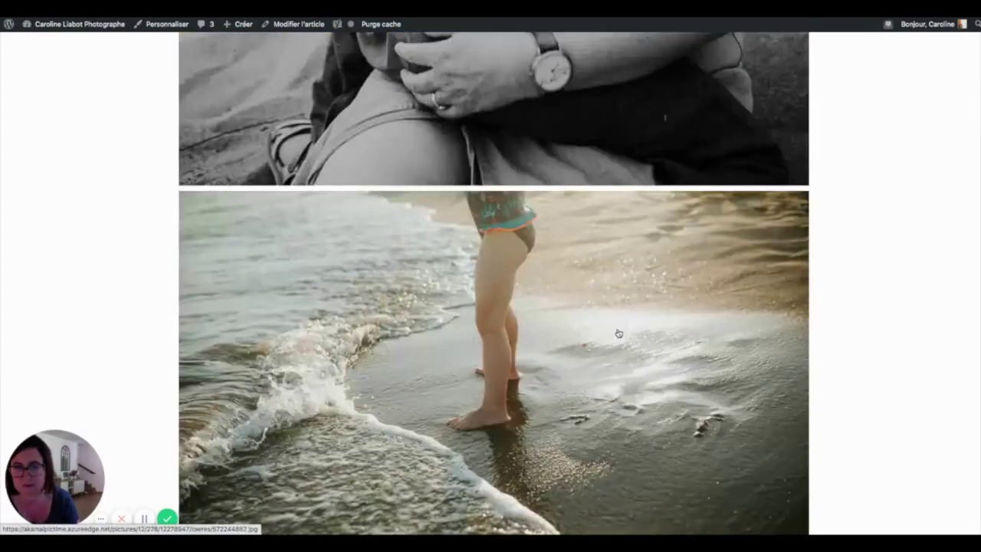
pyautogui.scroll(-6, 618, 334)
pyautogui.scroll(-8, 618, 334)
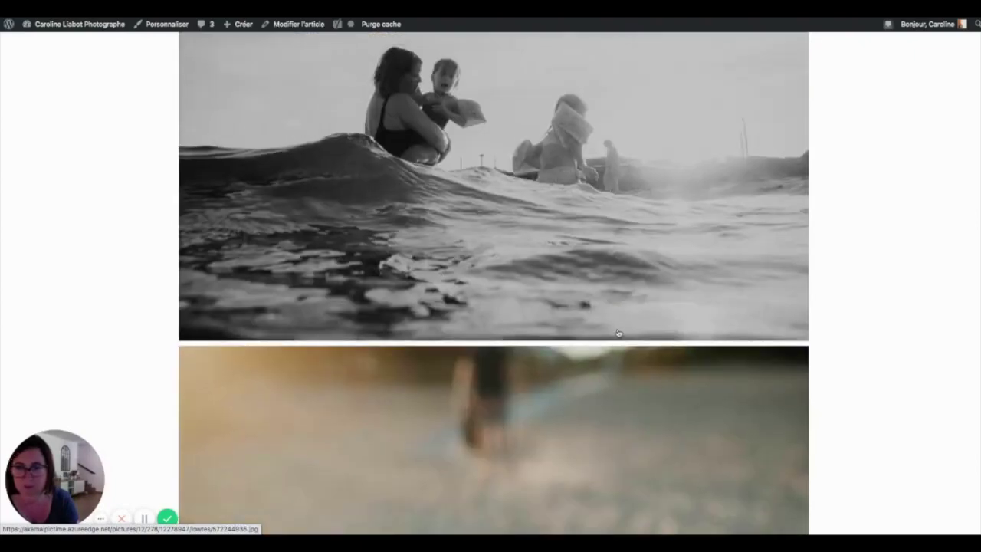
pyautogui.scroll(-6, 618, 333)
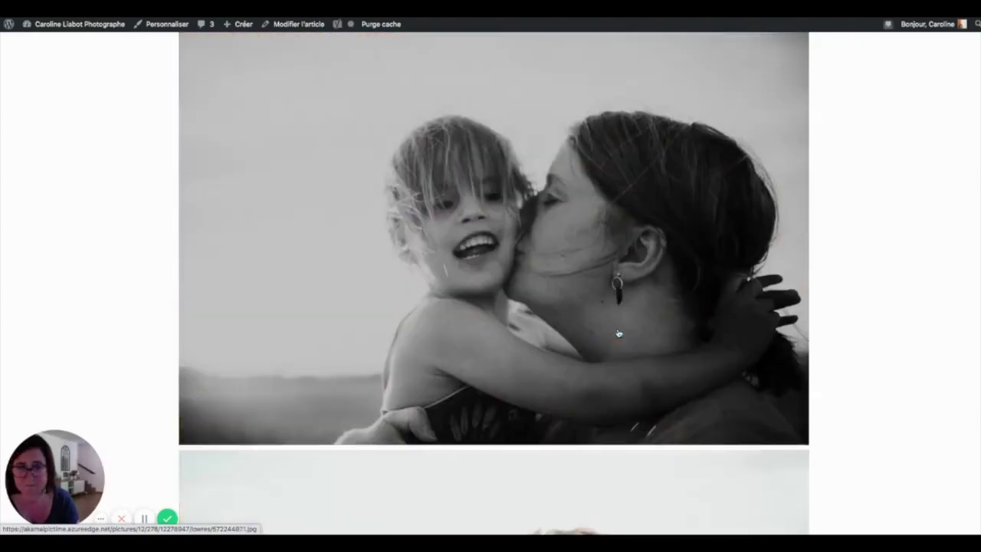
pyautogui.scroll(-7, 619, 333)
pyautogui.scroll(-5, 619, 334)
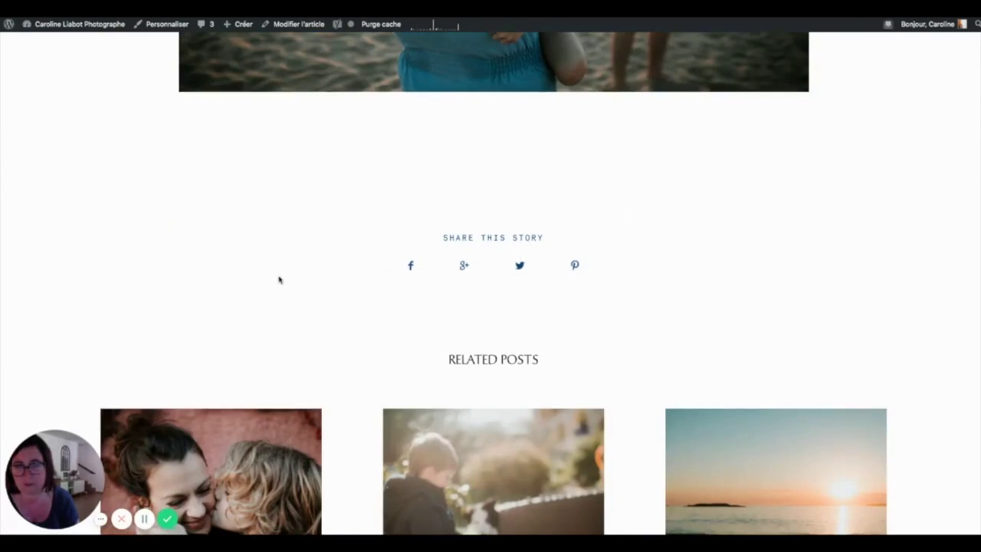
pyautogui.scroll(-5, 496, 267)
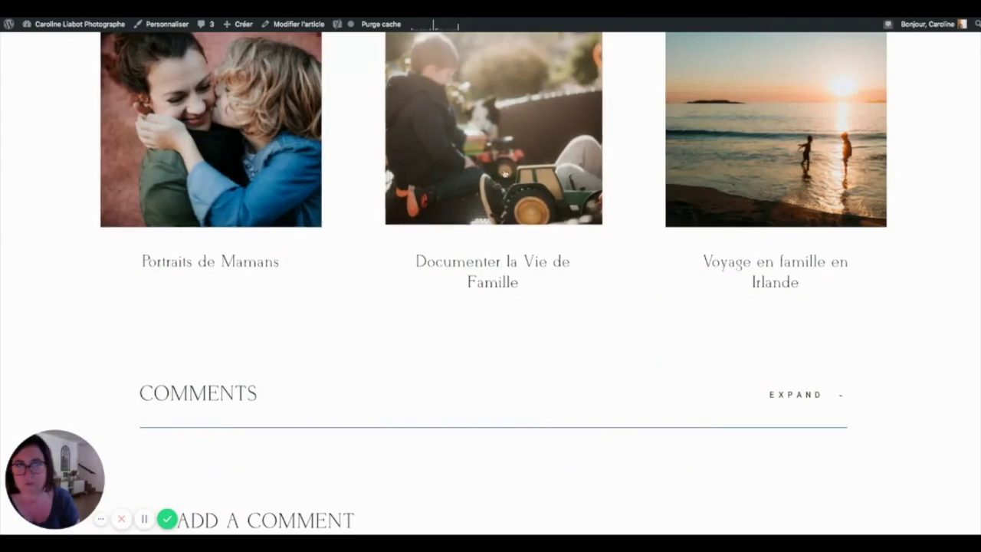
pyautogui.scroll(-6, 482, 345)
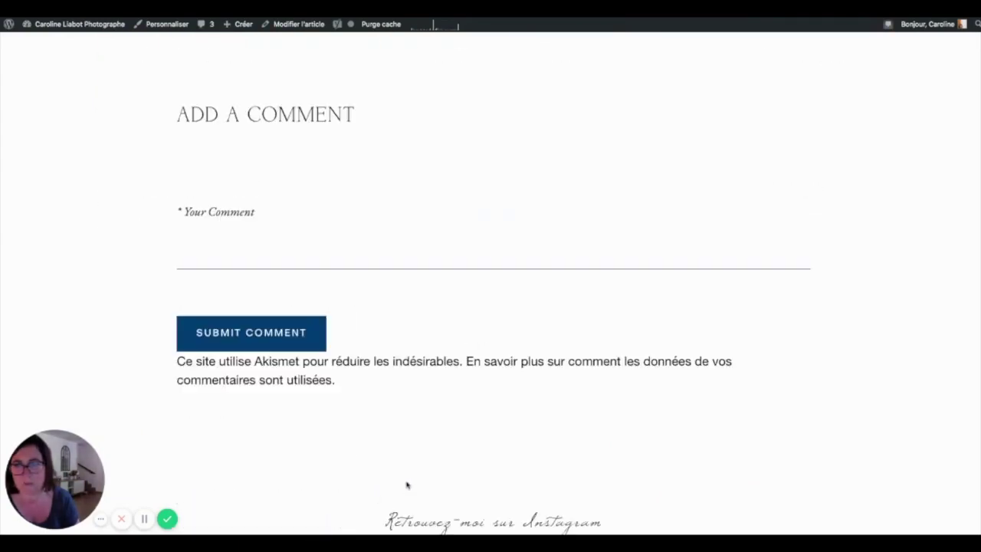
pyautogui.scroll(-3, 408, 479)
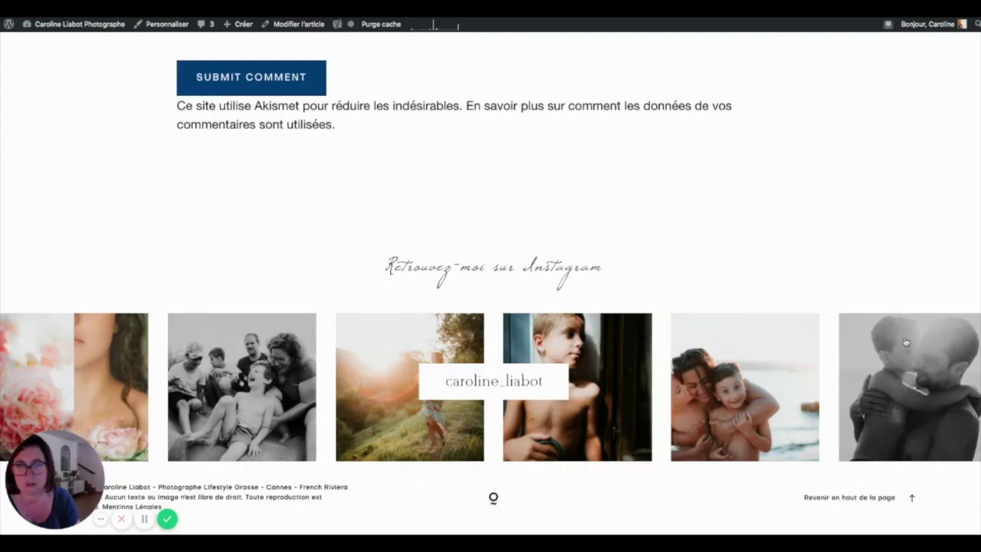
pyautogui.scroll(20, 902, 338)
pyautogui.scroll(15, 901, 336)
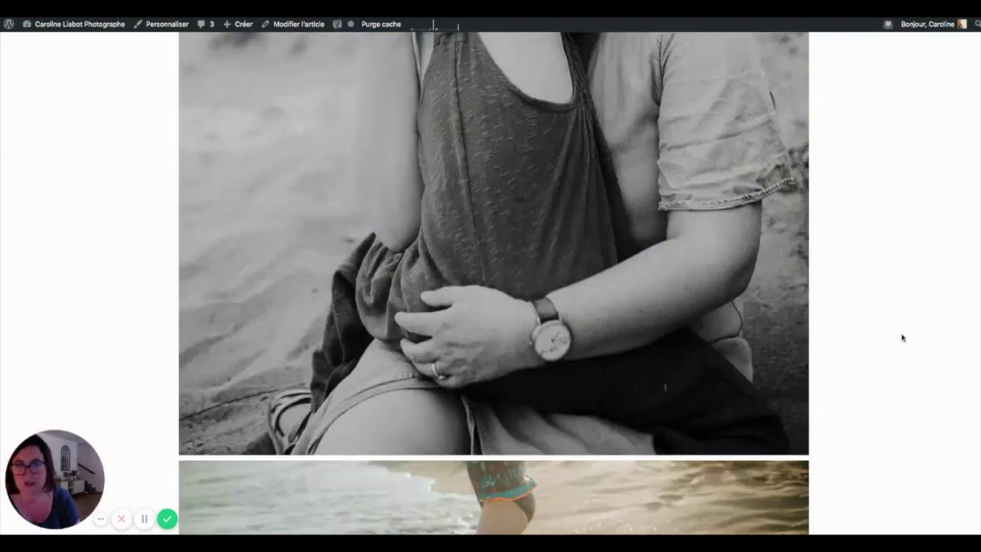
pyautogui.scroll(15, 477, 336)
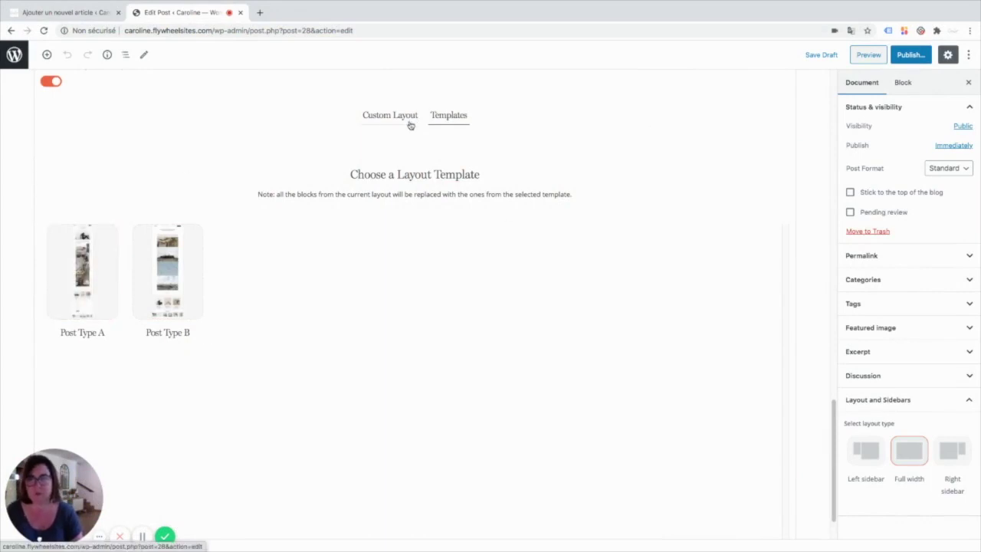
# Apply the Post Type A layout template to the post on the Flywheel site, replacing its current layout blocks
pyautogui.click(89, 296)
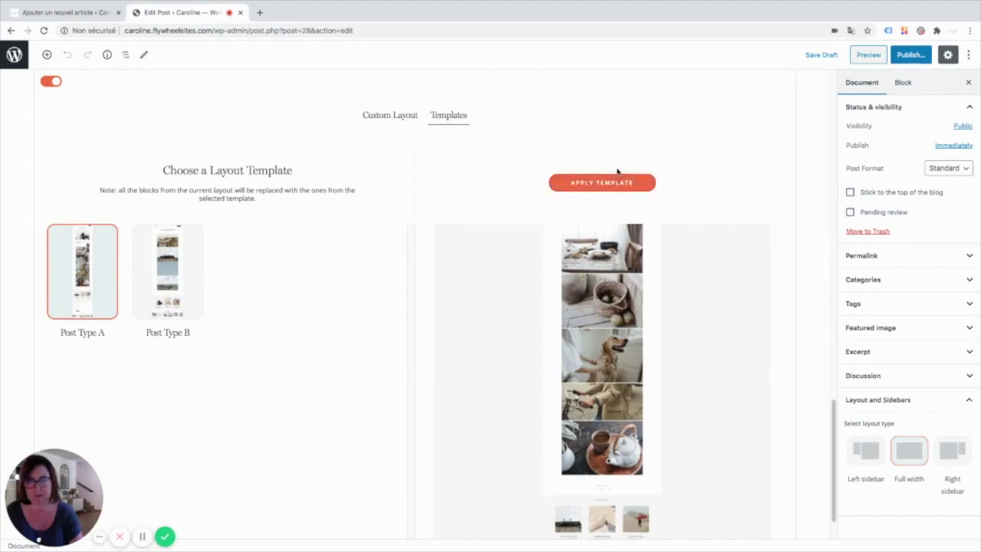
pyautogui.click(618, 182)
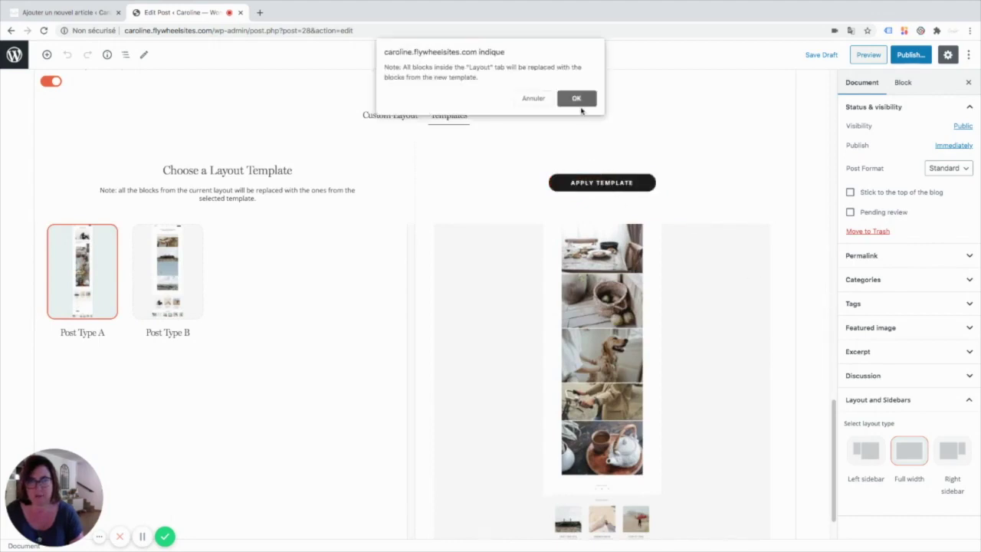
pyautogui.click(576, 98)
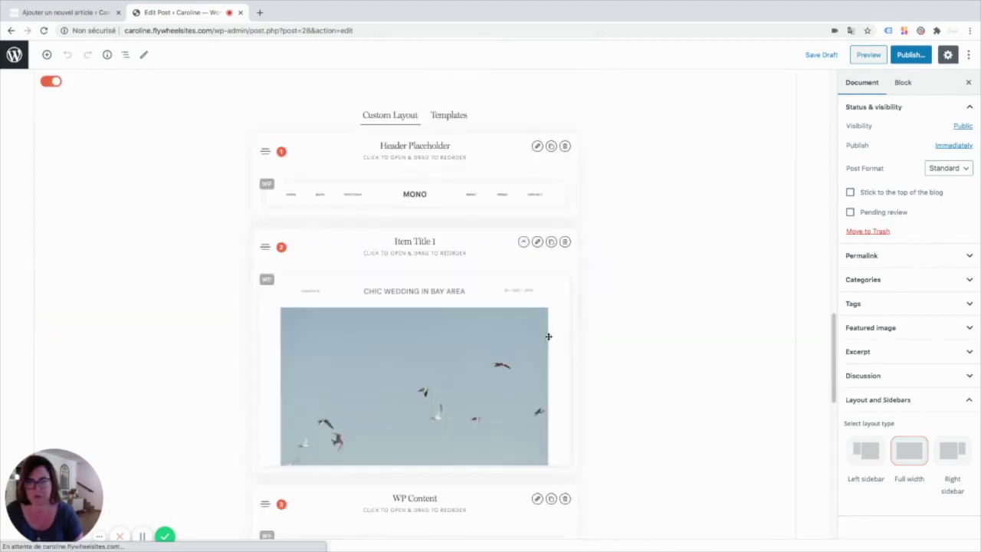
# Add a Flex Block to the post's custom layout
pyautogui.scroll(1, 423, 257)
pyautogui.scroll(-7, 391, 440)
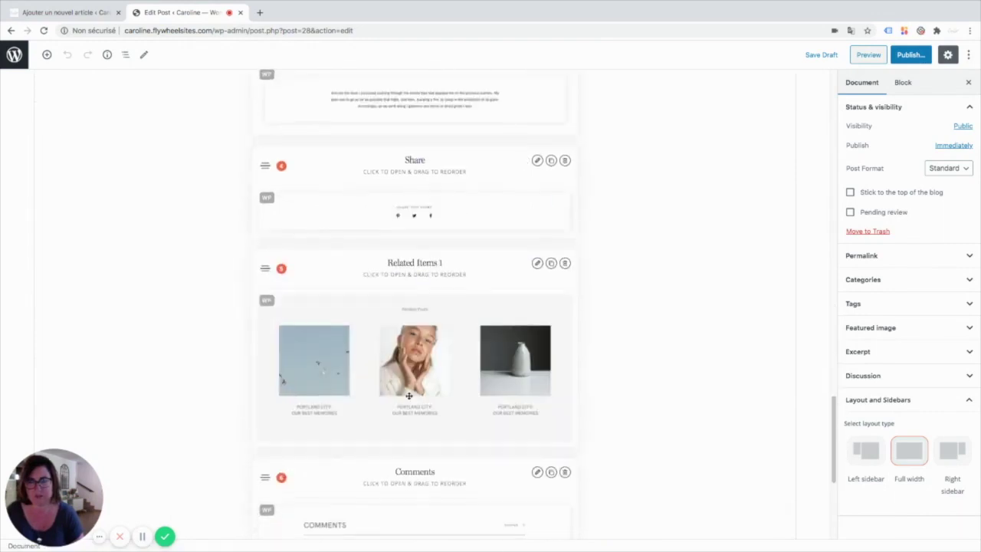
pyautogui.scroll(-4, 409, 398)
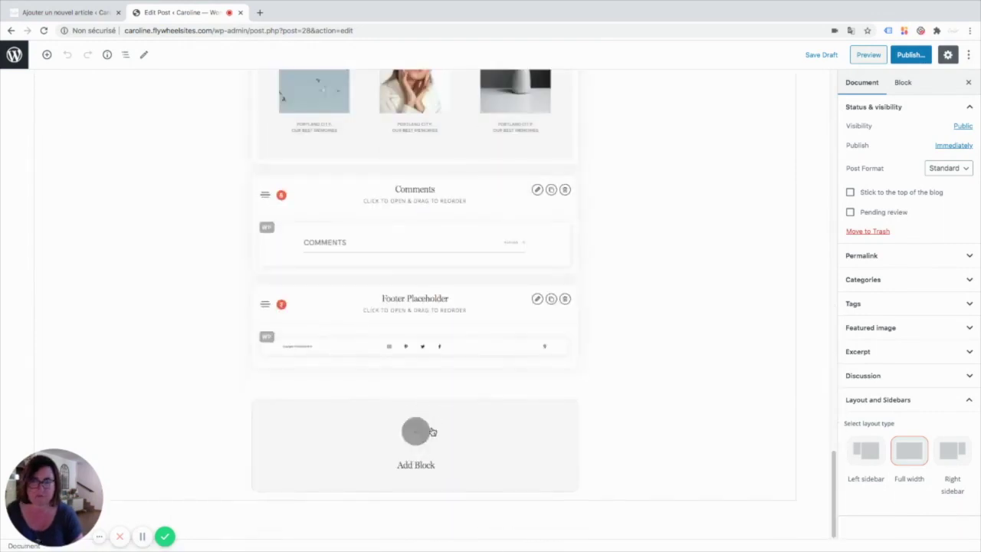
pyautogui.click(406, 433)
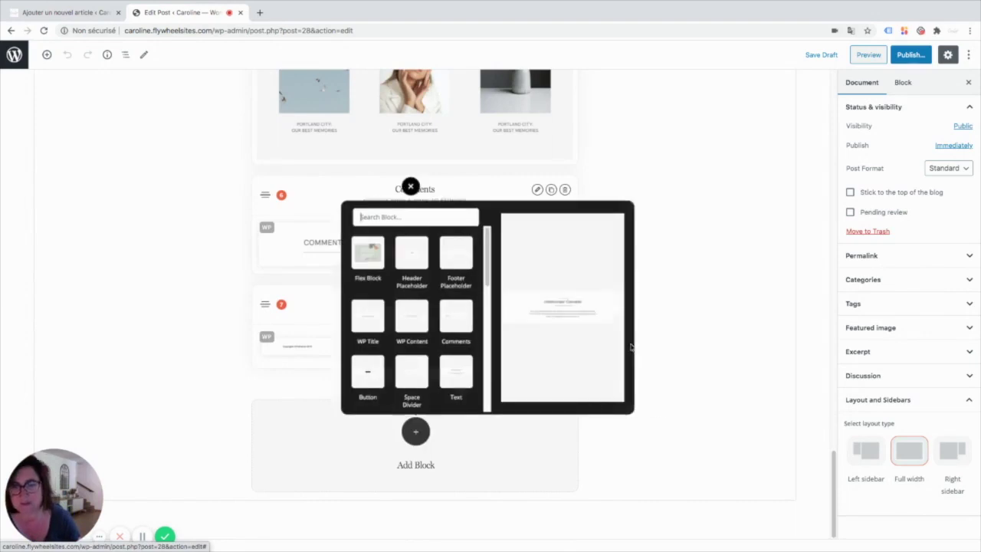
pyautogui.click(371, 246)
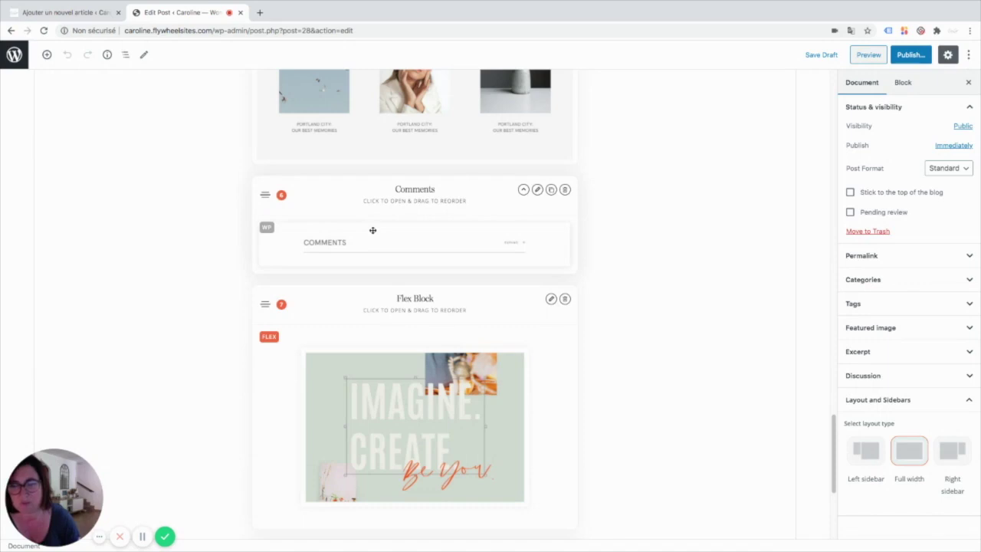
pyautogui.scroll(-3, 415, 280)
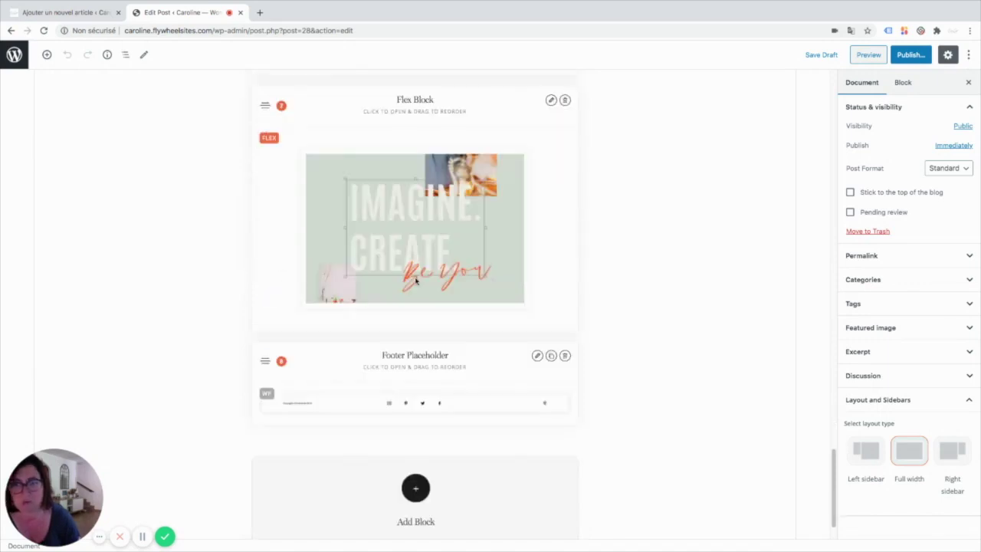
# Open the Flex Block's builder and insert the full-width Recent Gallery image block from the Cover category
pyautogui.click(550, 100)
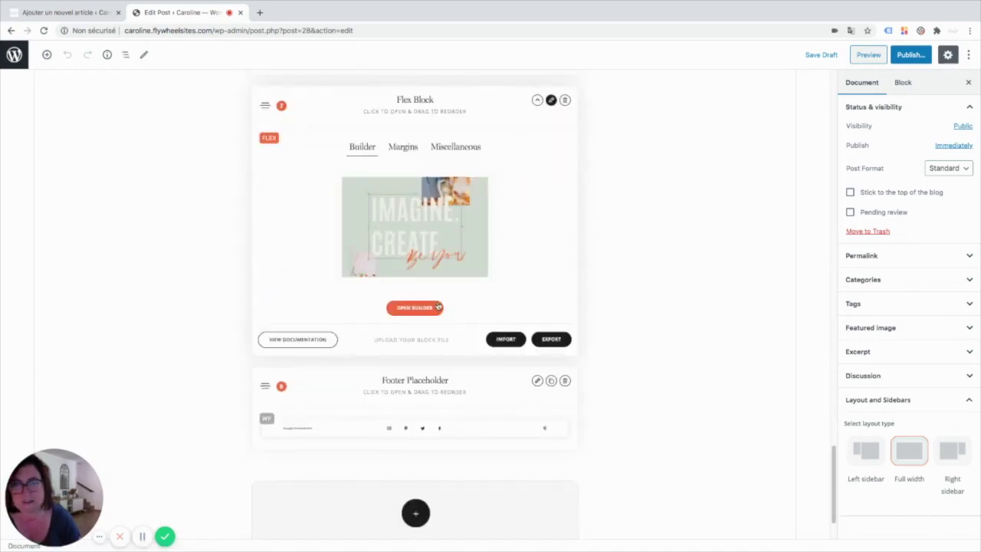
pyautogui.click(412, 309)
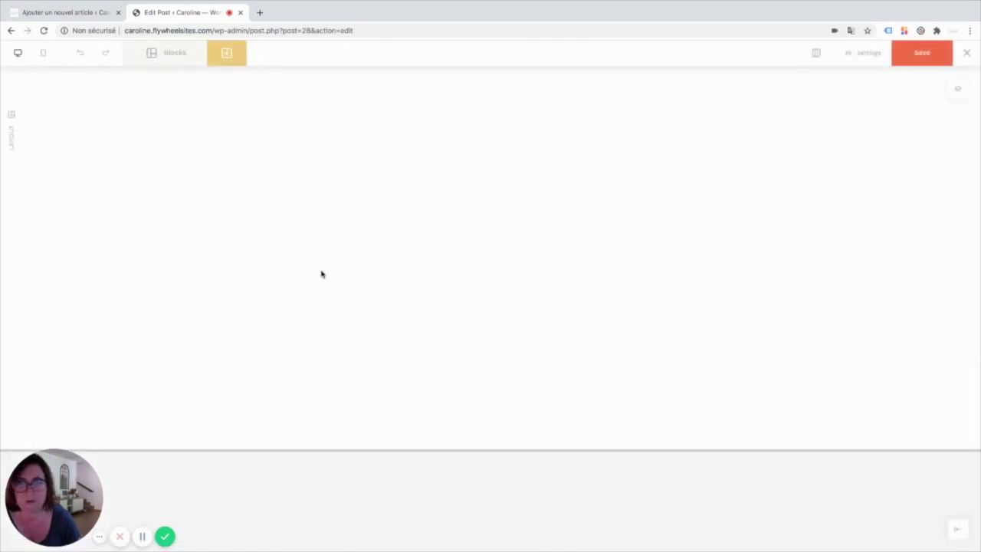
pyautogui.click(169, 52)
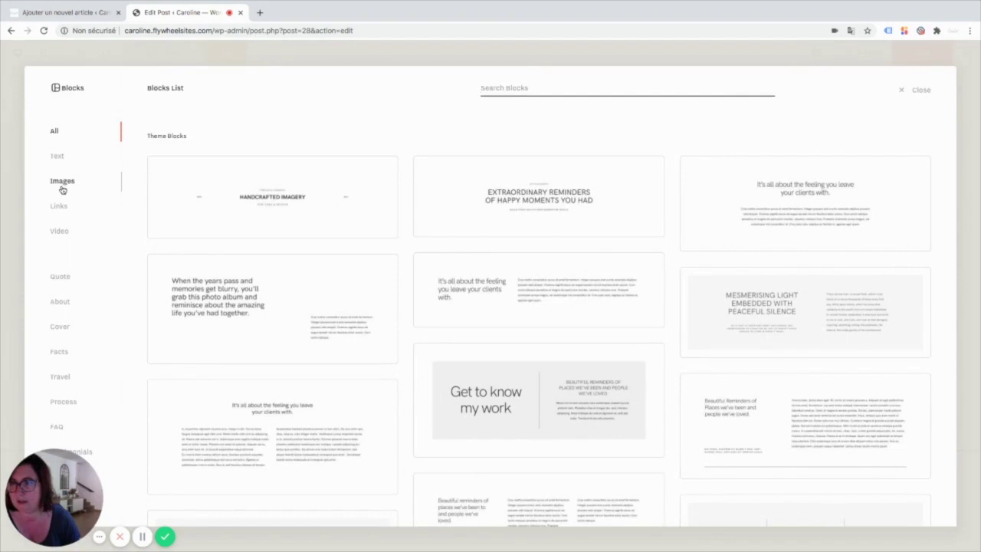
pyautogui.click(58, 327)
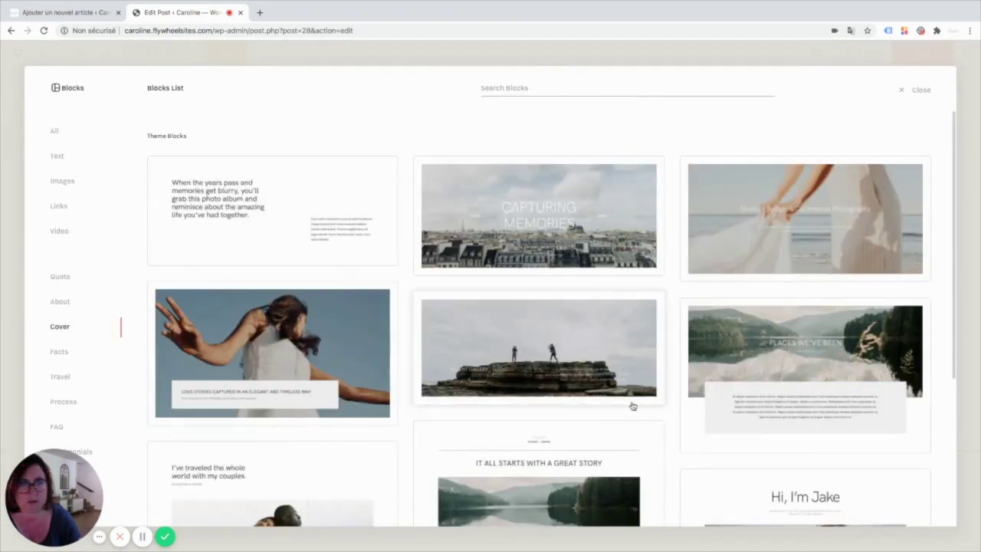
pyautogui.scroll(-2, 633, 407)
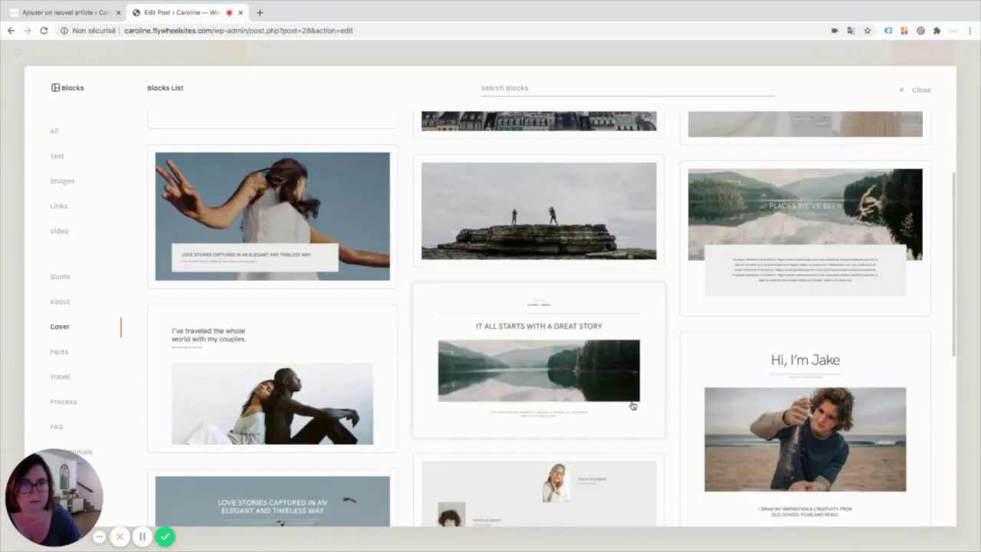
pyautogui.click(561, 237)
pyautogui.click(863, 466)
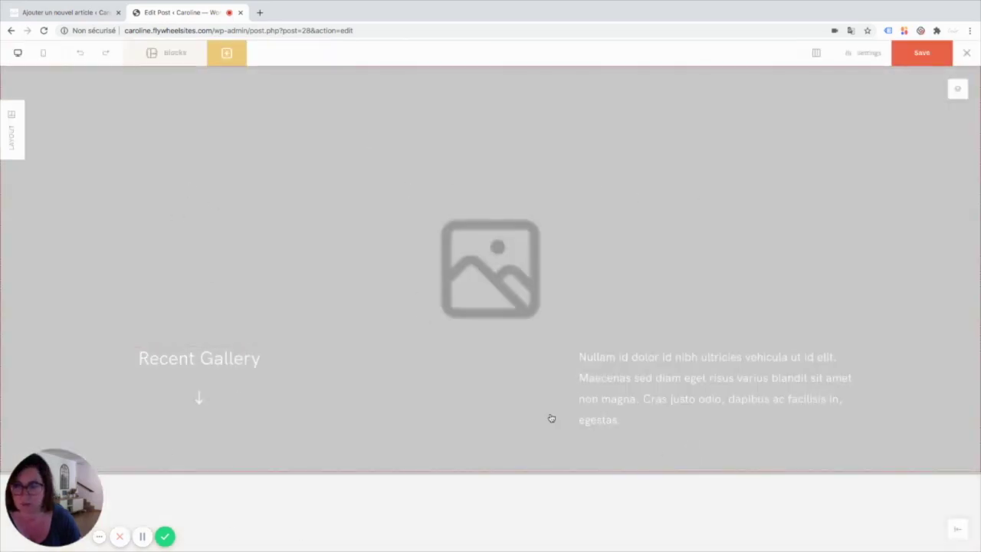
# Browse the Text category of the theme block library and examine the available column, FAQ and process layouts
pyautogui.click(196, 55)
pyautogui.scroll(-1, 483, 421)
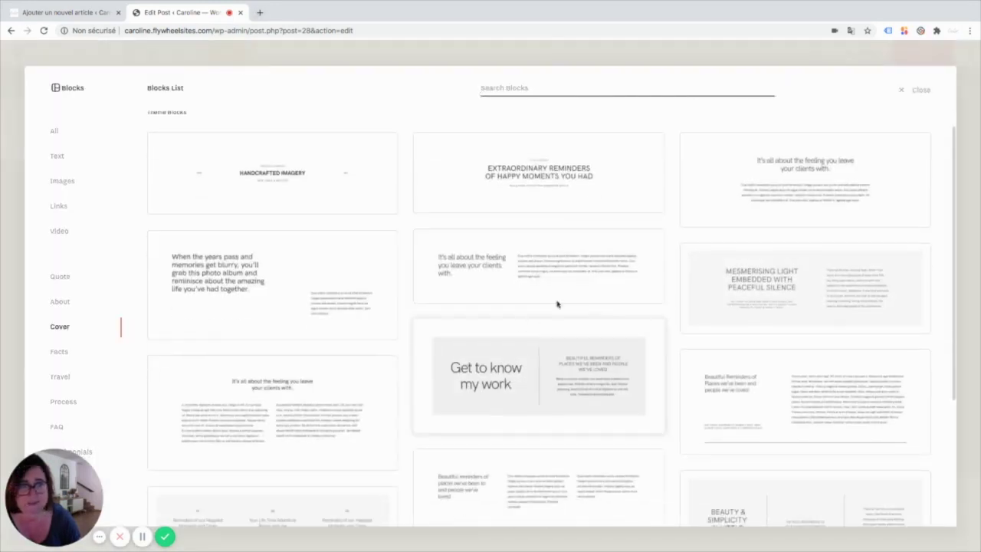
pyautogui.click(58, 156)
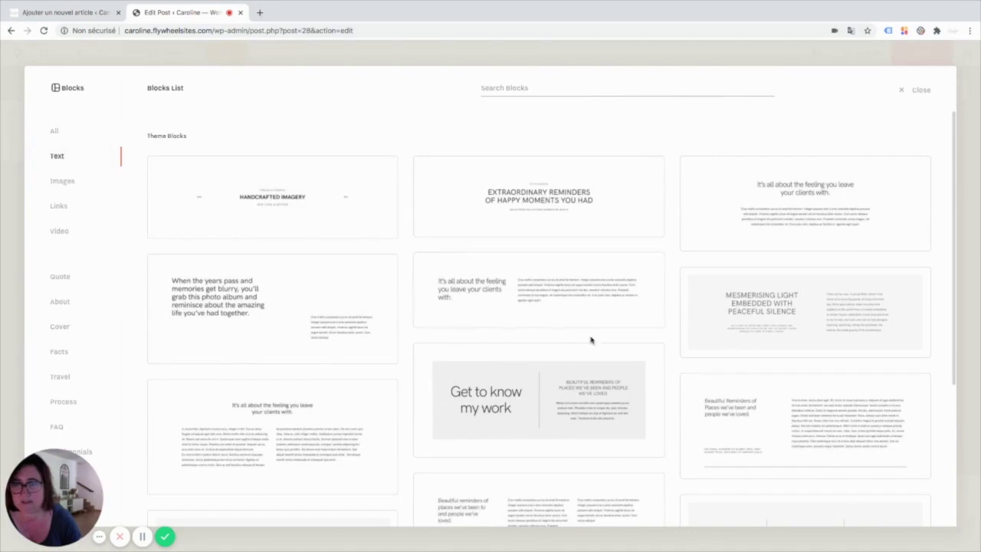
pyautogui.scroll(-3, 591, 428)
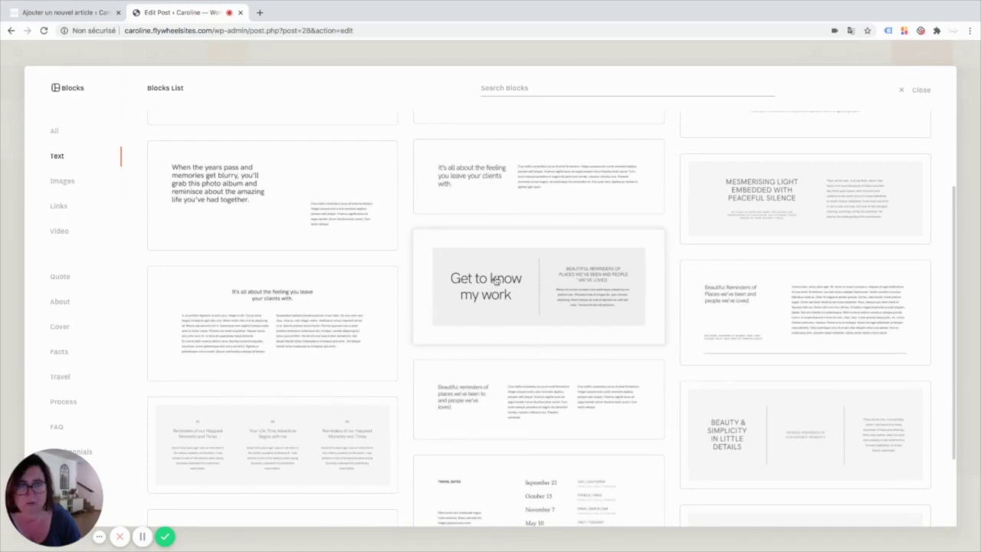
pyautogui.scroll(-3, 466, 354)
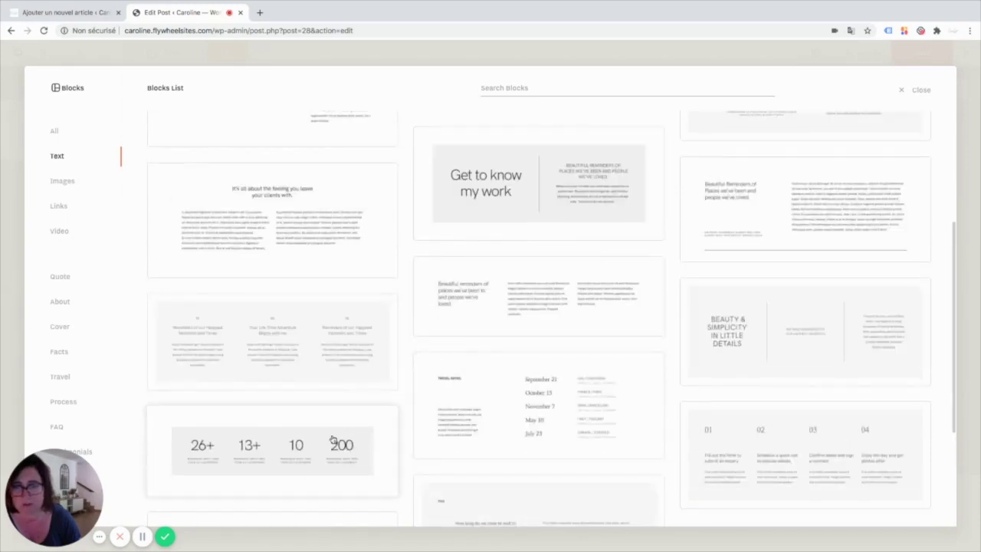
pyautogui.scroll(-3, 607, 405)
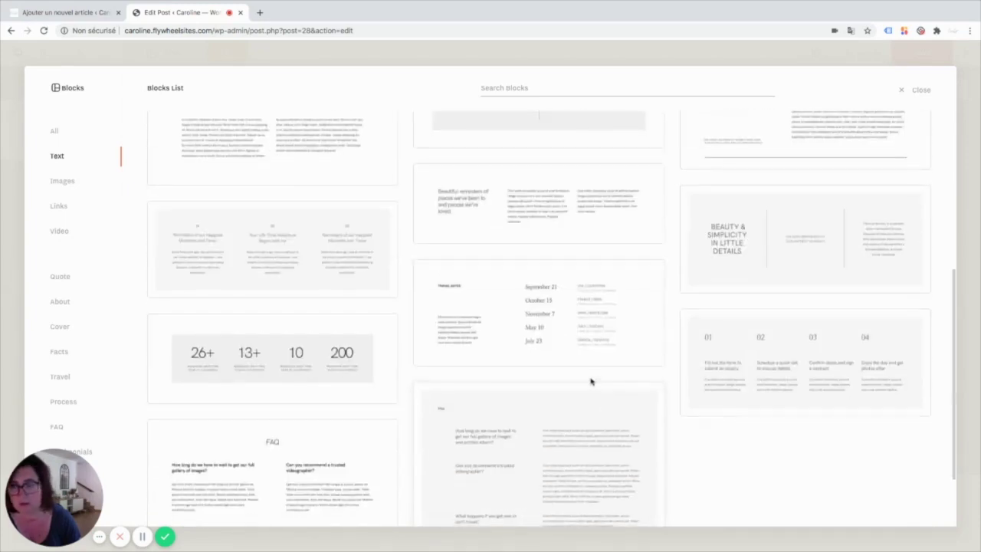
pyautogui.scroll(-1, 591, 382)
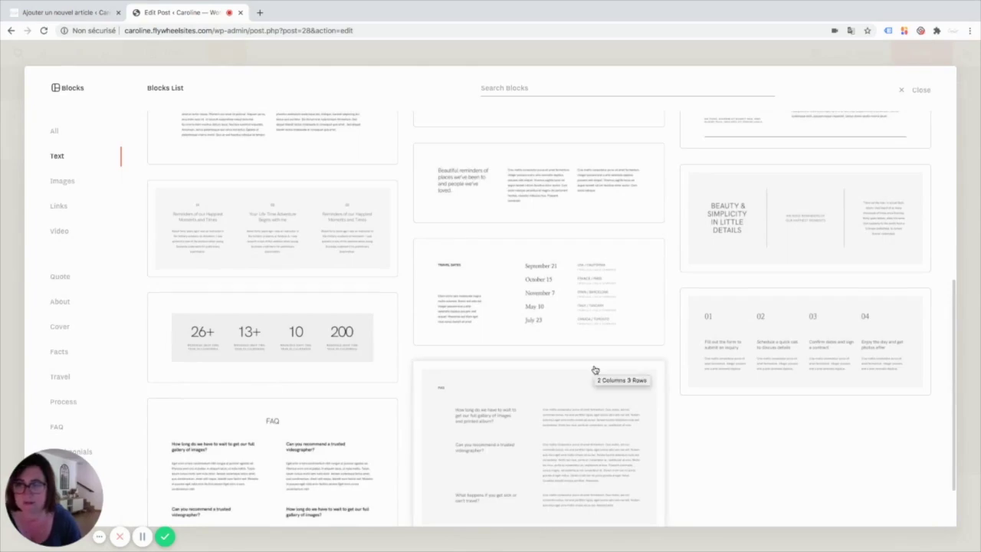
# Browse the Images category of the theme block library and examine its cover, team, process and testimonial layouts
pyautogui.click(65, 182)
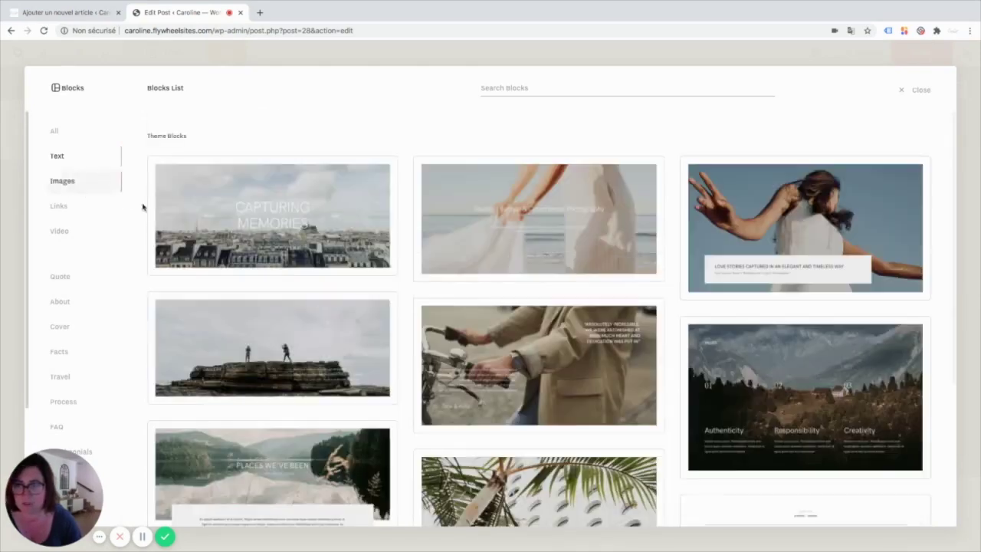
pyautogui.scroll(-8, 704, 433)
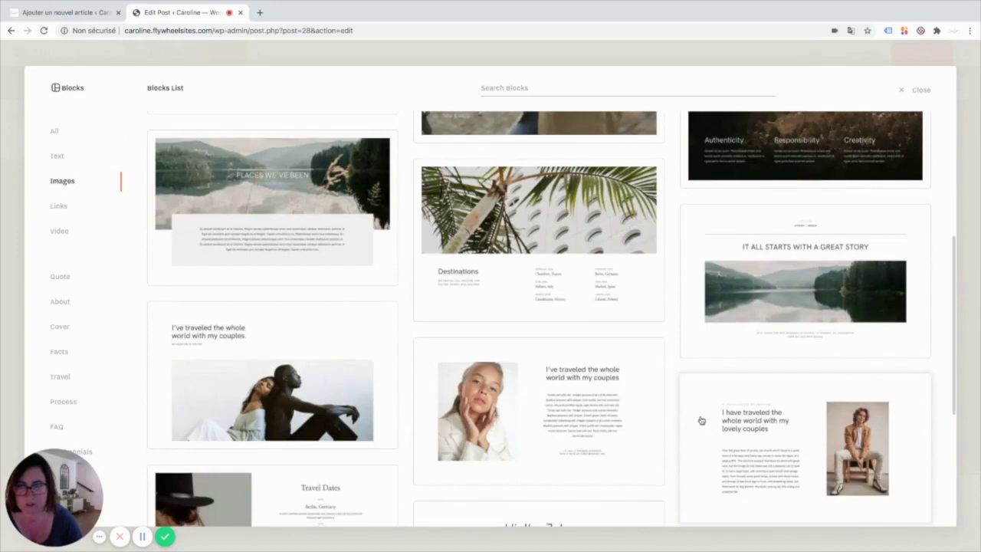
pyautogui.scroll(-2, 700, 418)
pyautogui.scroll(-5, 700, 418)
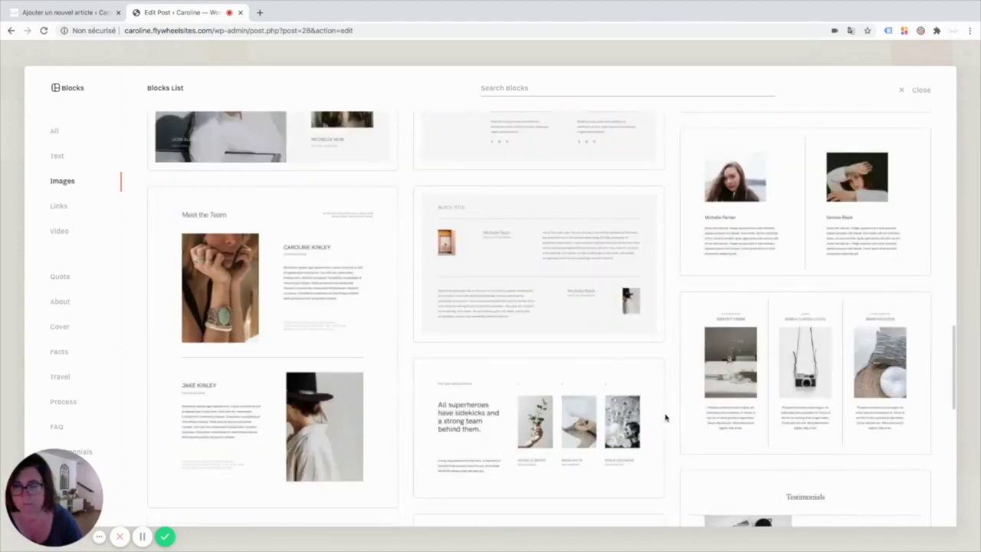
pyautogui.scroll(-4, 656, 413)
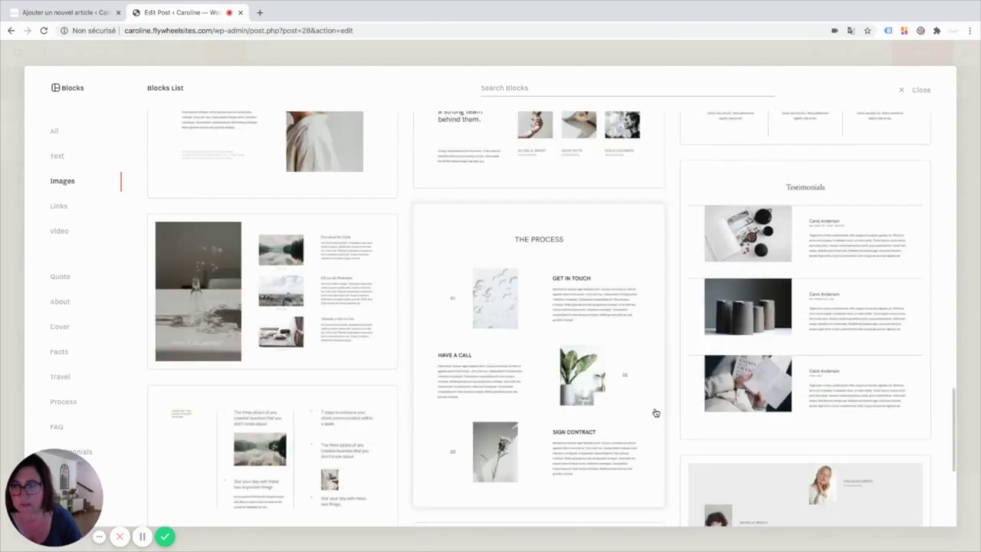
pyautogui.scroll(5, 655, 413)
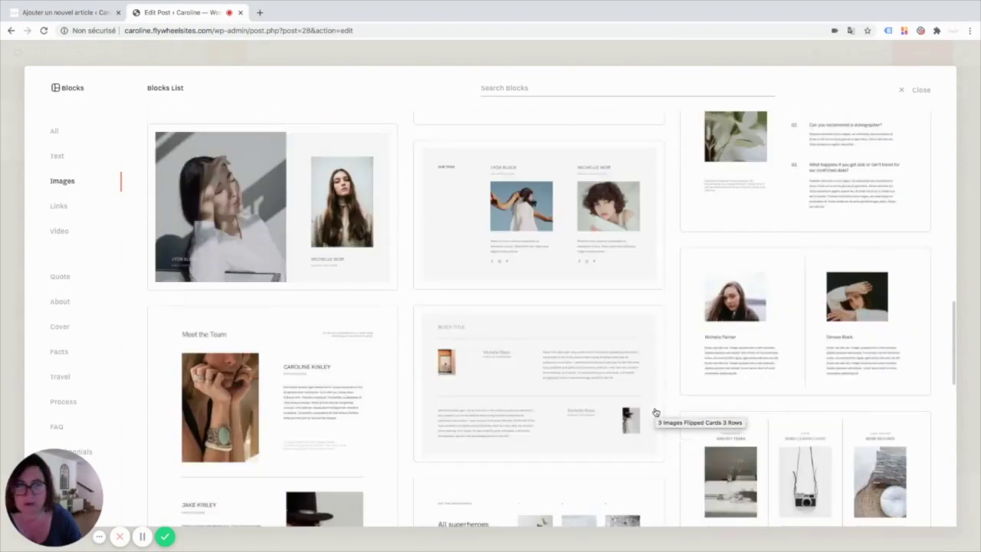
pyautogui.scroll(5, 656, 413)
pyautogui.scroll(5, 656, 413)
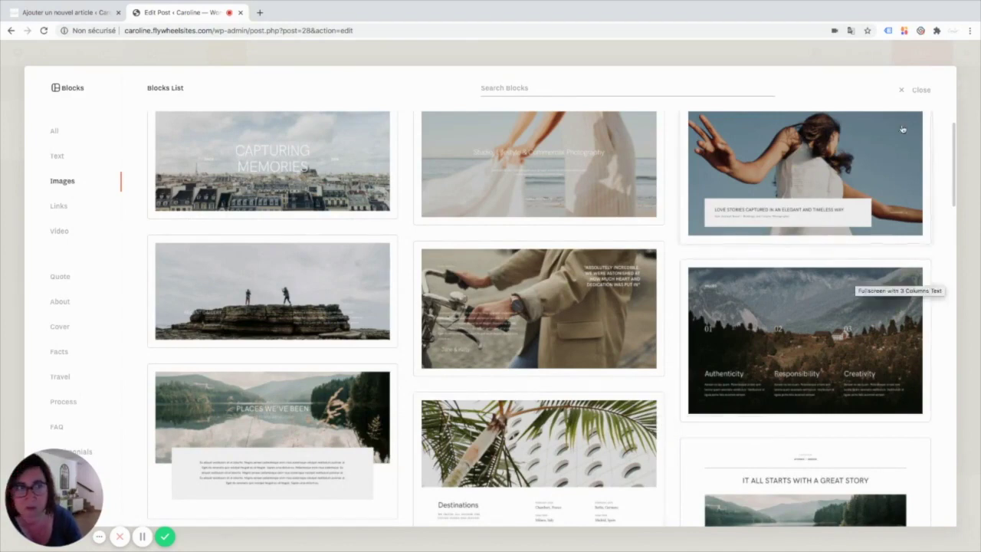
# Close the block library and leave the Flex Block builder without saving the inserted cover
pyautogui.click(919, 89)
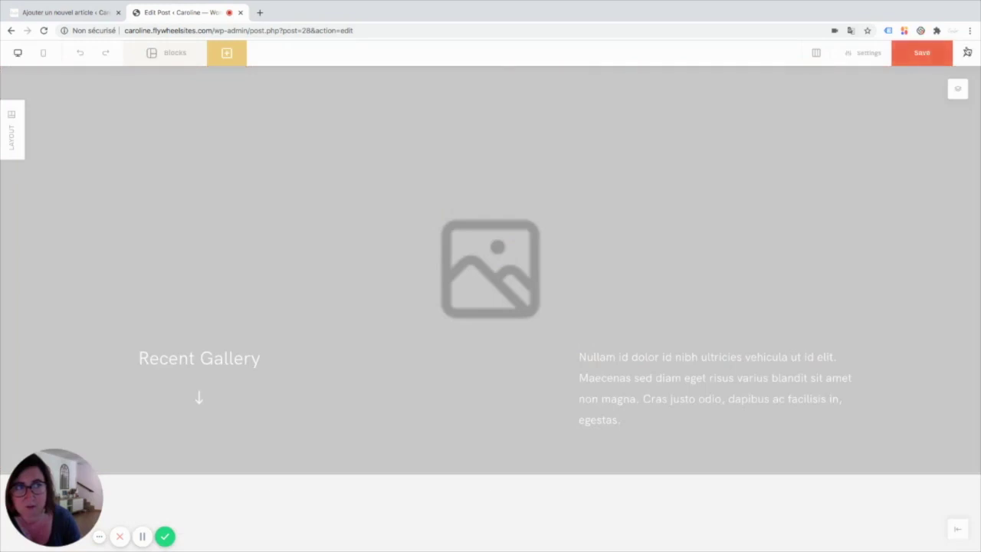
pyautogui.click(966, 49)
pyautogui.click(524, 335)
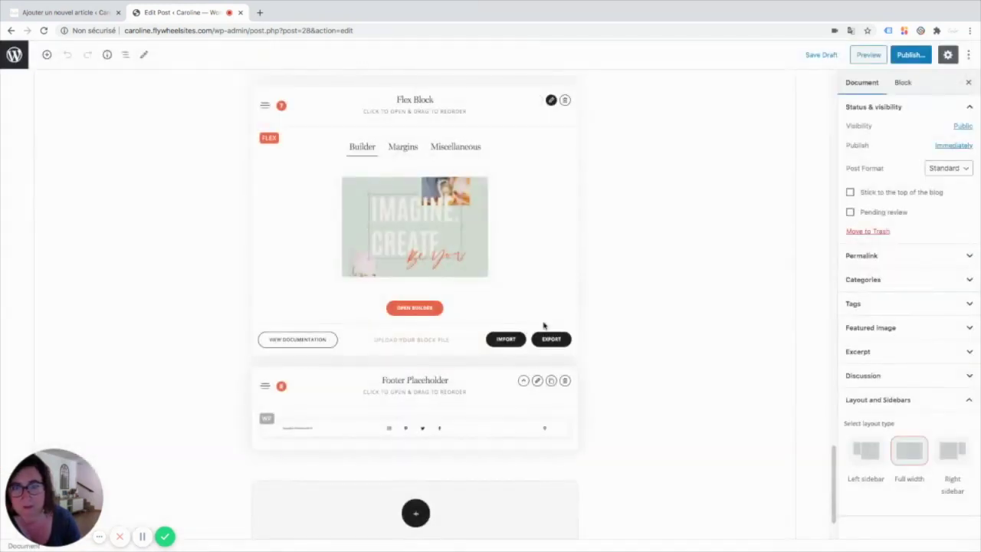
pyautogui.click(449, 339)
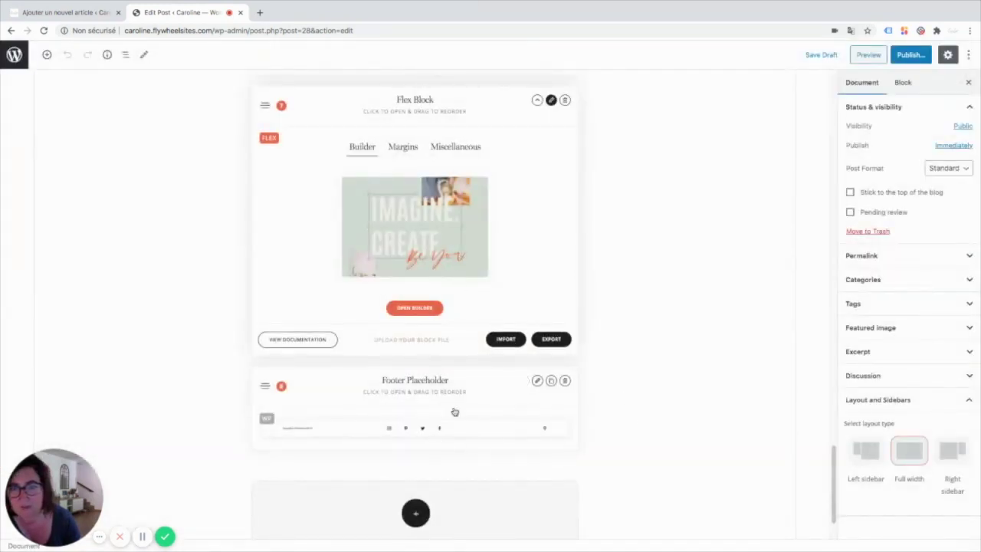
pyautogui.click(803, 378)
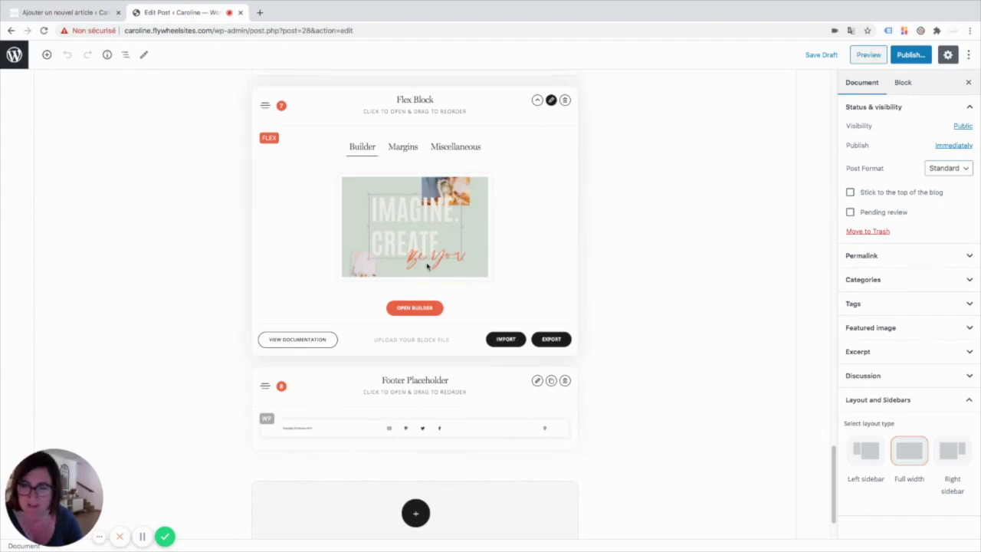
# Leave the post editor and open the Global Layout in Flotheme's Posts settings
pyautogui.scroll(10, 374, 277)
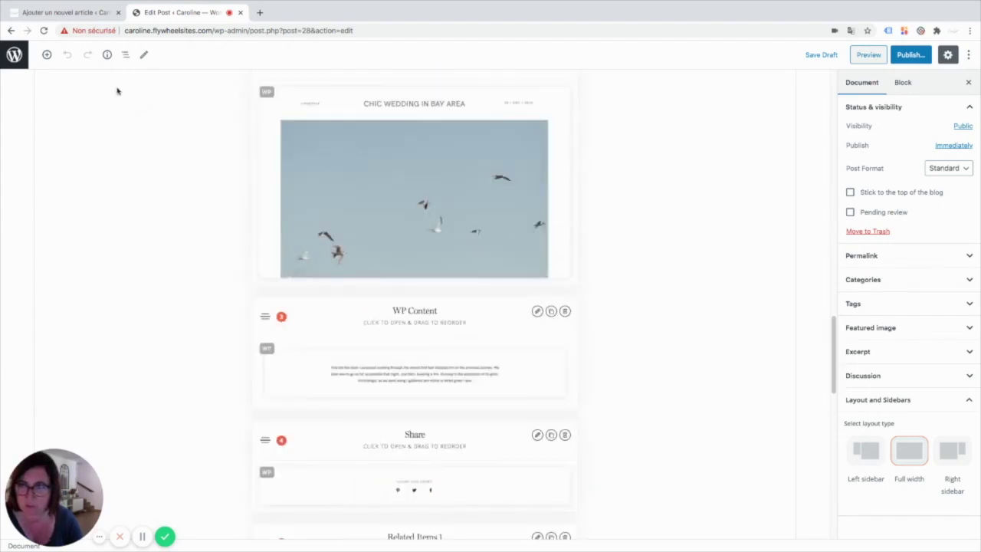
pyautogui.click(21, 57)
pyautogui.click(548, 183)
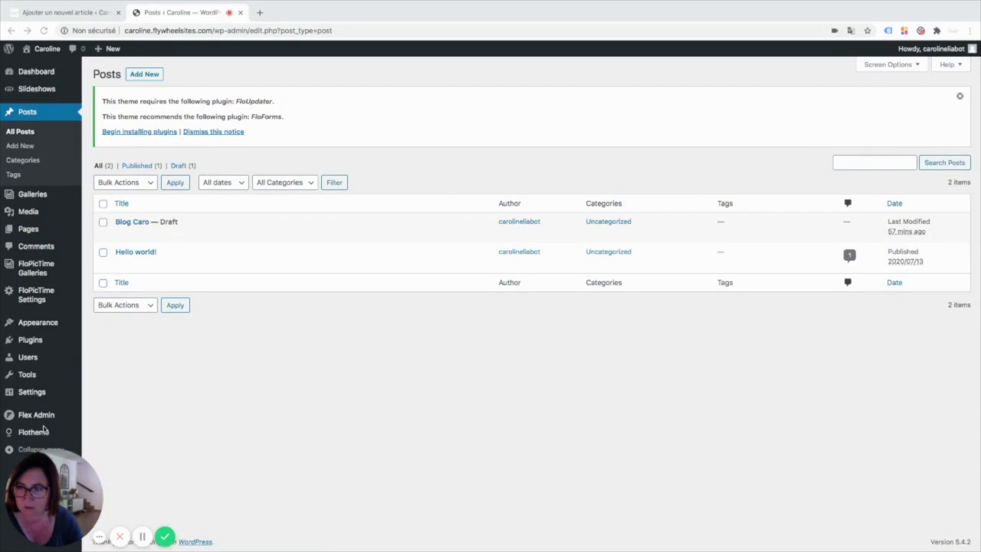
pyautogui.moveTo(39, 434)
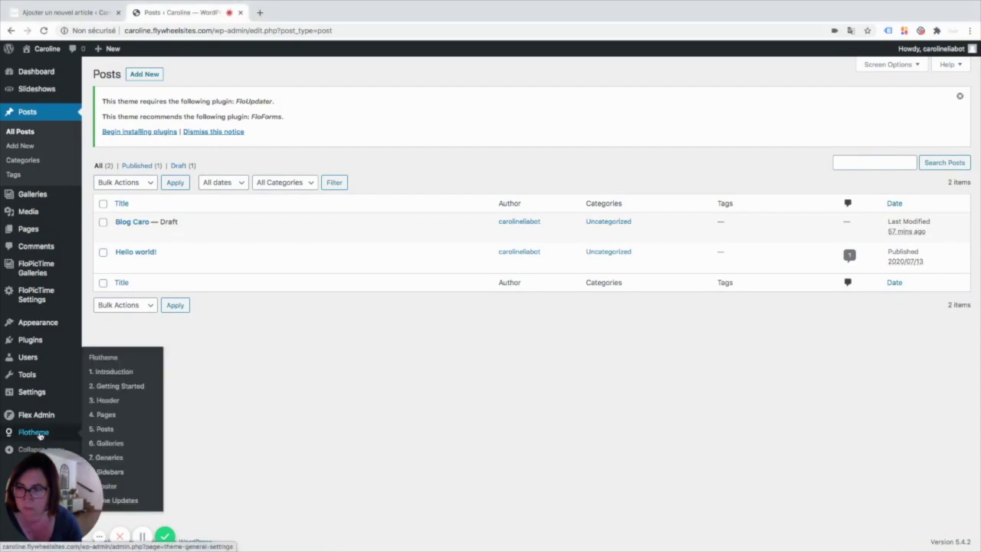
pyautogui.click(104, 431)
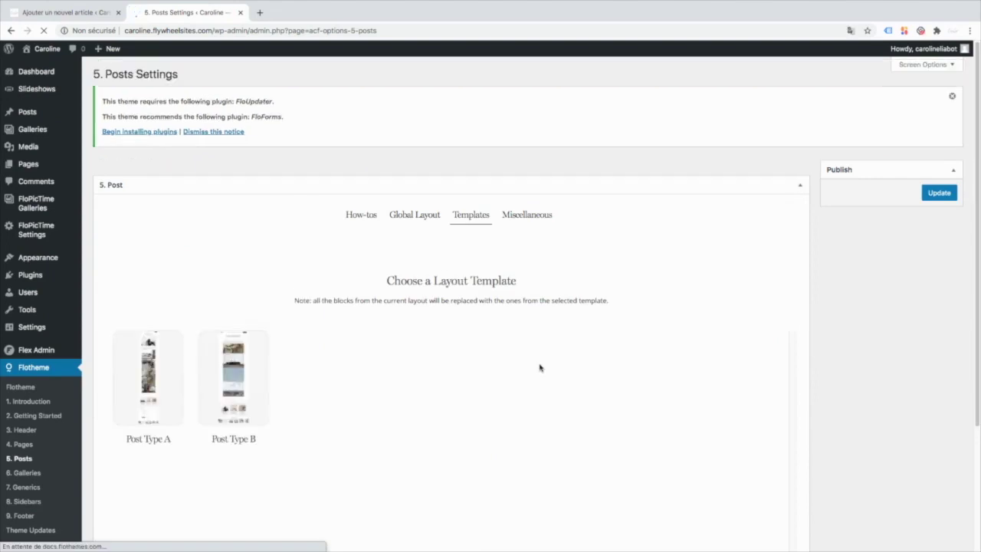
pyautogui.click(411, 219)
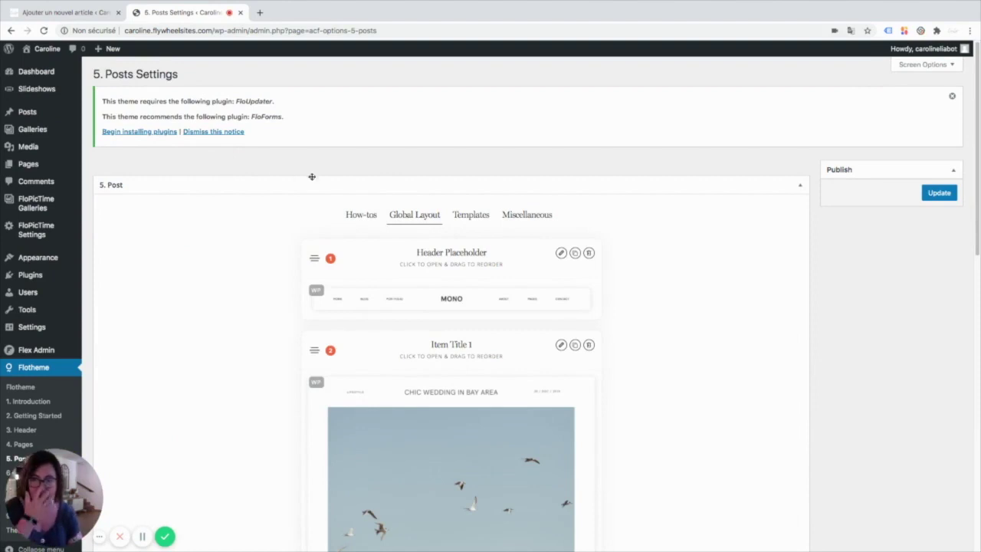
# Review the global post layout's blocks and add a Comments block to it
pyautogui.scroll(-3, 529, 433)
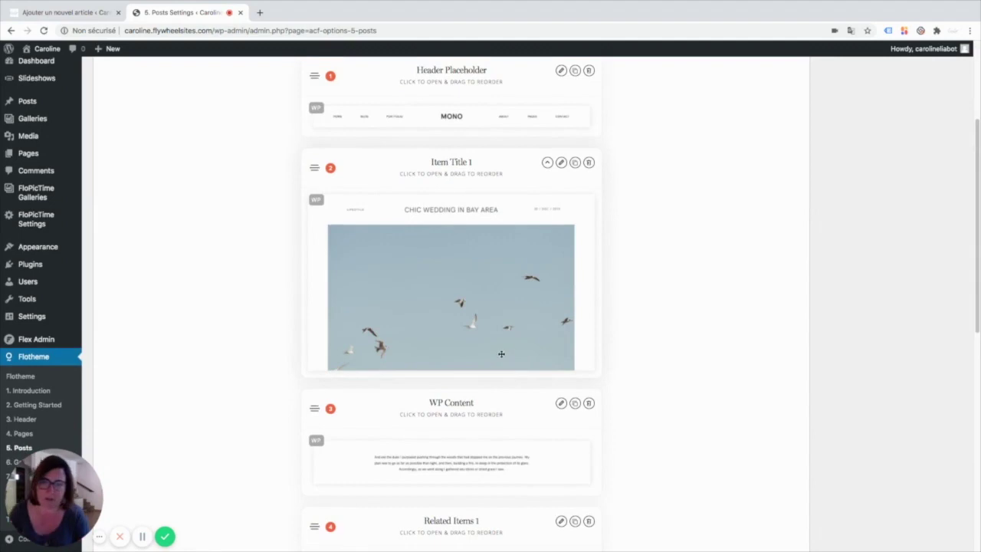
pyautogui.scroll(-1, 501, 352)
pyautogui.scroll(-5, 505, 223)
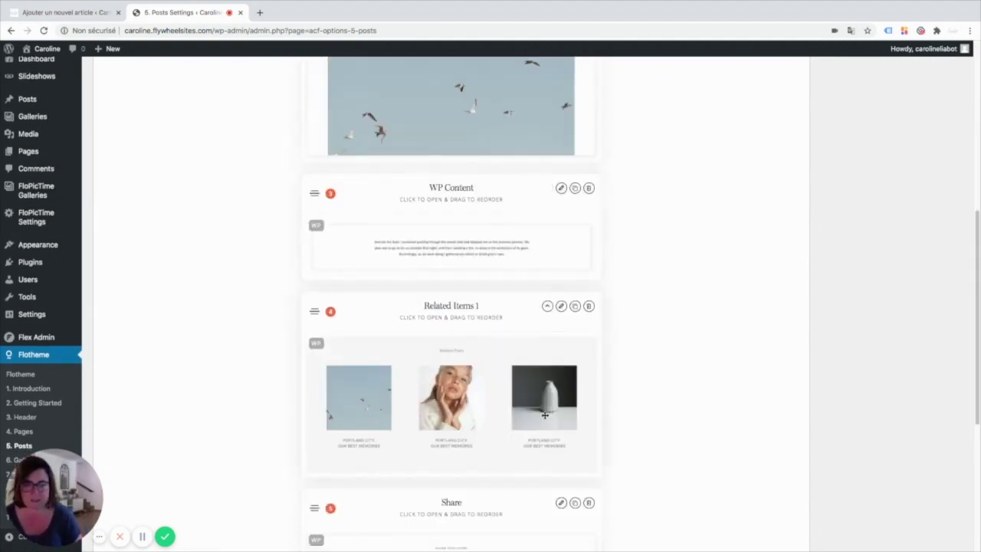
pyautogui.scroll(-3, 552, 414)
pyautogui.scroll(-5, 544, 418)
pyautogui.scroll(4, 544, 418)
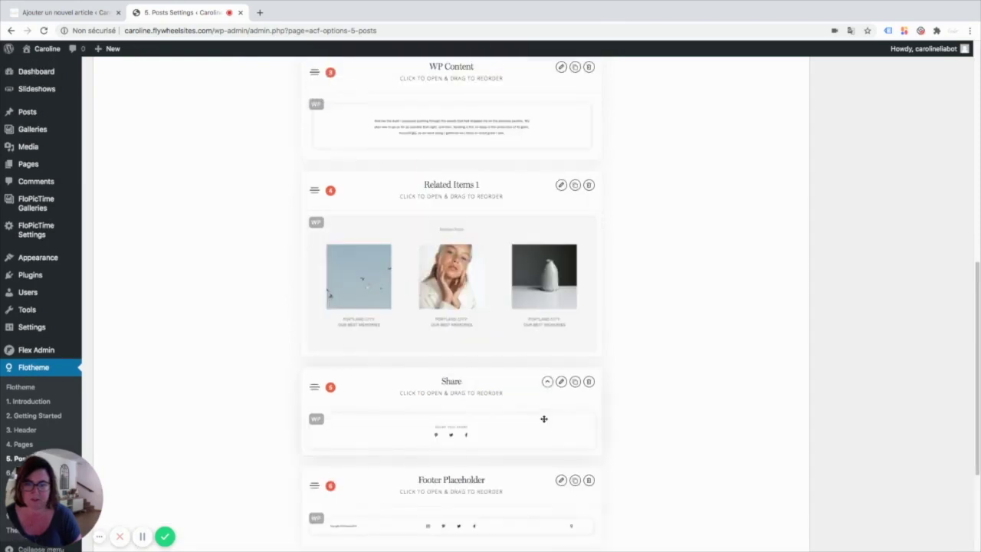
pyautogui.scroll(-1, 438, 416)
pyautogui.scroll(-4, 457, 438)
pyautogui.click(454, 434)
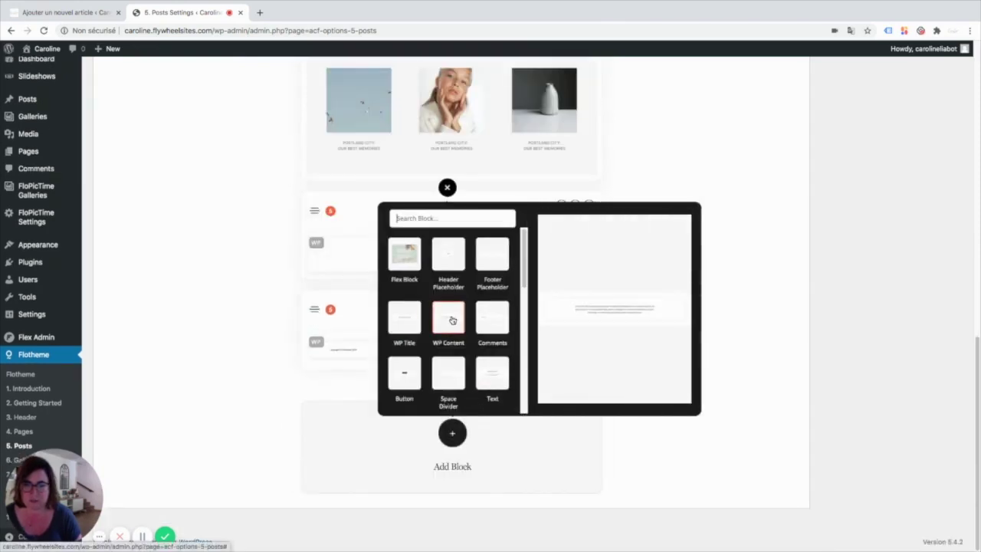
pyautogui.click(492, 317)
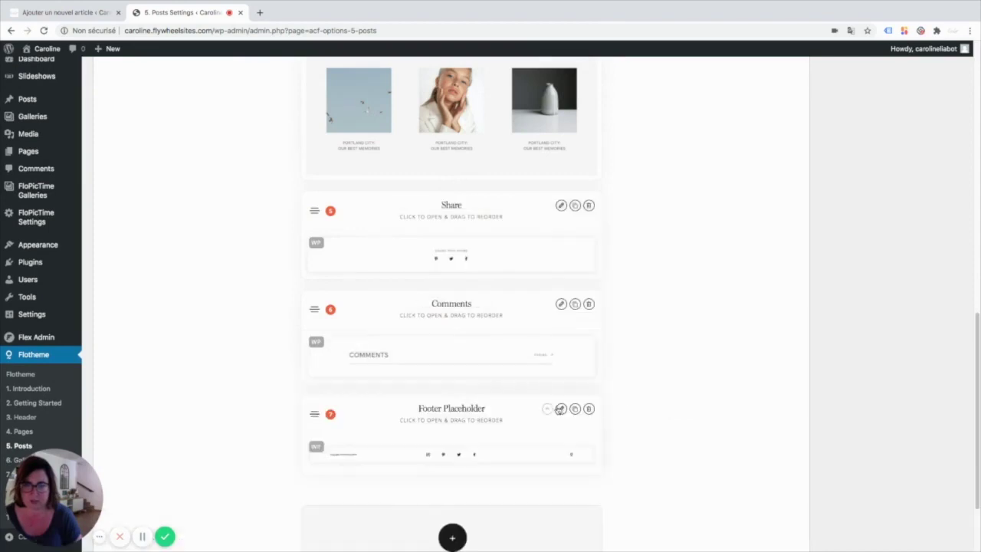
# Reorder the global layout so that Share and Comments follow WP Content, ahead of Related Items 1
pyautogui.moveTo(478, 341); pyautogui.dragTo(473, 239)
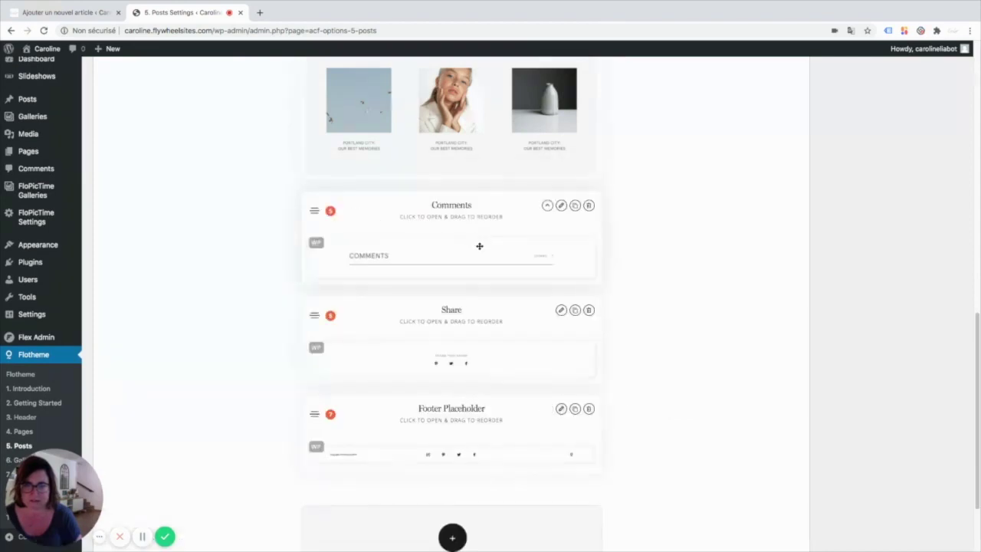
pyautogui.scroll(2, 477, 249)
pyautogui.moveTo(479, 158); pyautogui.dragTo(480, 345)
pyautogui.moveTo(472, 424); pyautogui.dragTo(484, 235)
pyautogui.scroll(3, 470, 297)
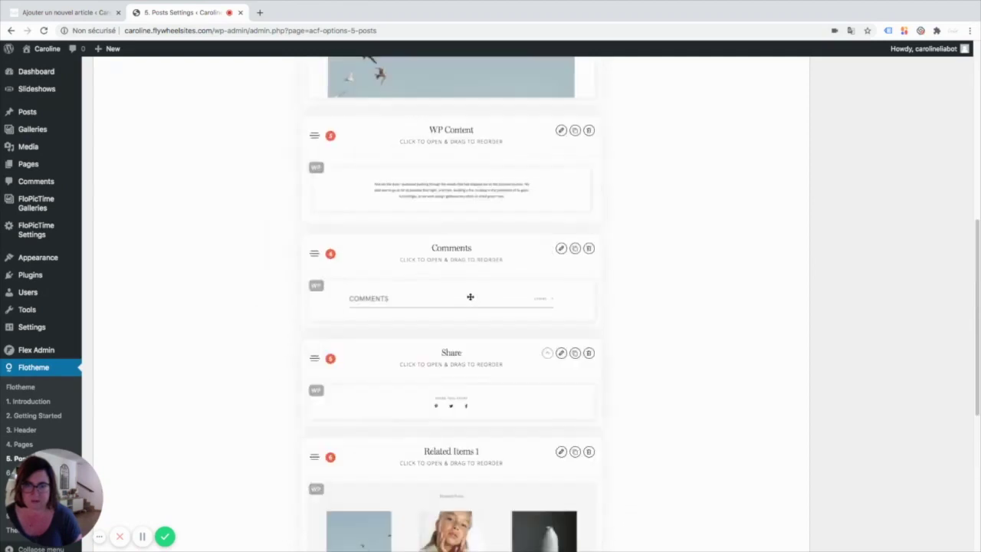
pyautogui.moveTo(456, 342); pyautogui.dragTo(448, 249)
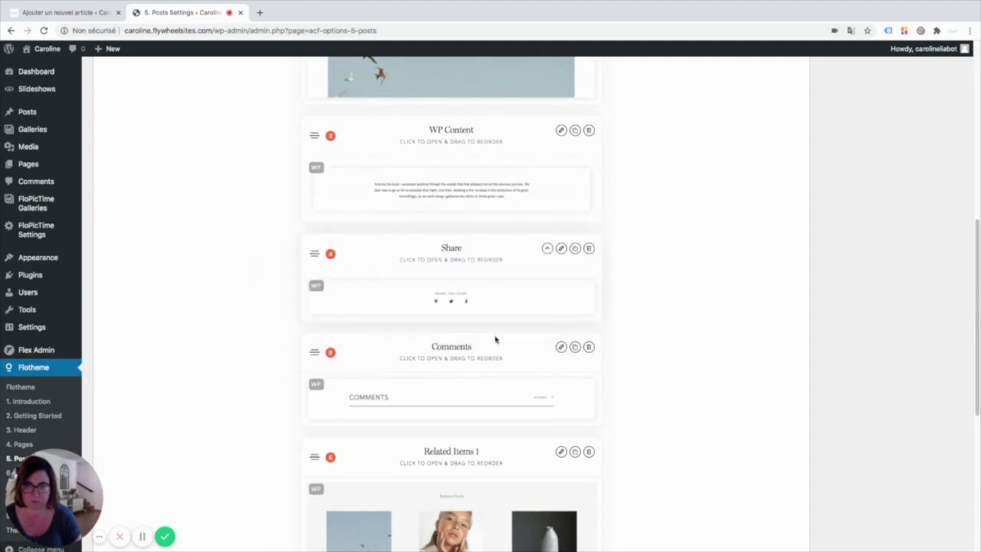
# Check the order of the layout blocks and save the updated Posts settings
pyautogui.scroll(-2, 491, 341)
pyautogui.scroll(-3, 487, 343)
pyautogui.scroll(10, 472, 346)
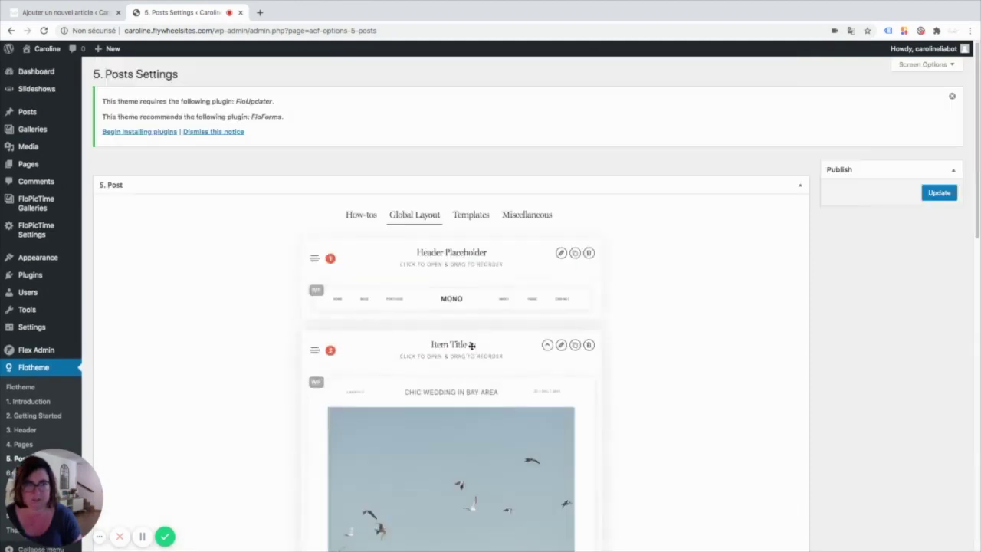
pyautogui.click(940, 192)
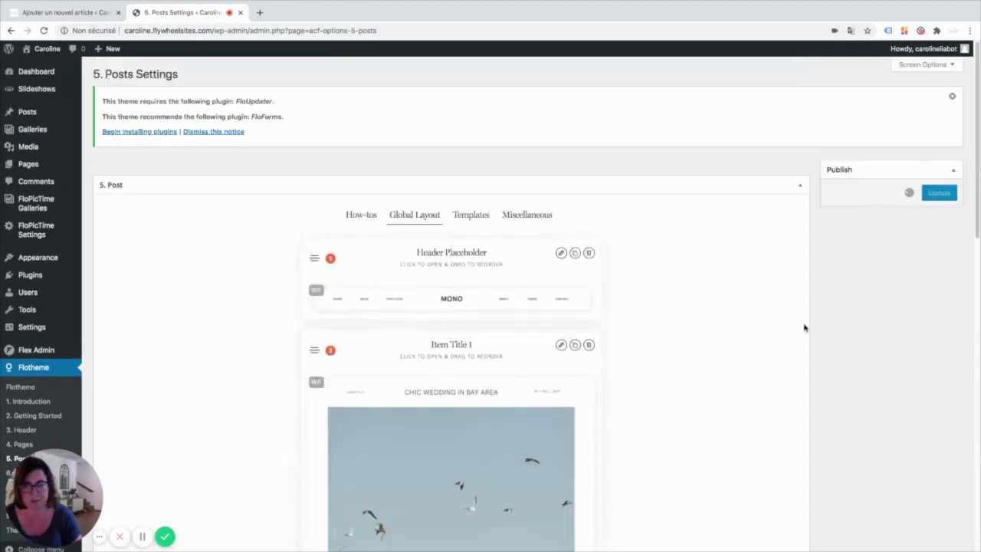